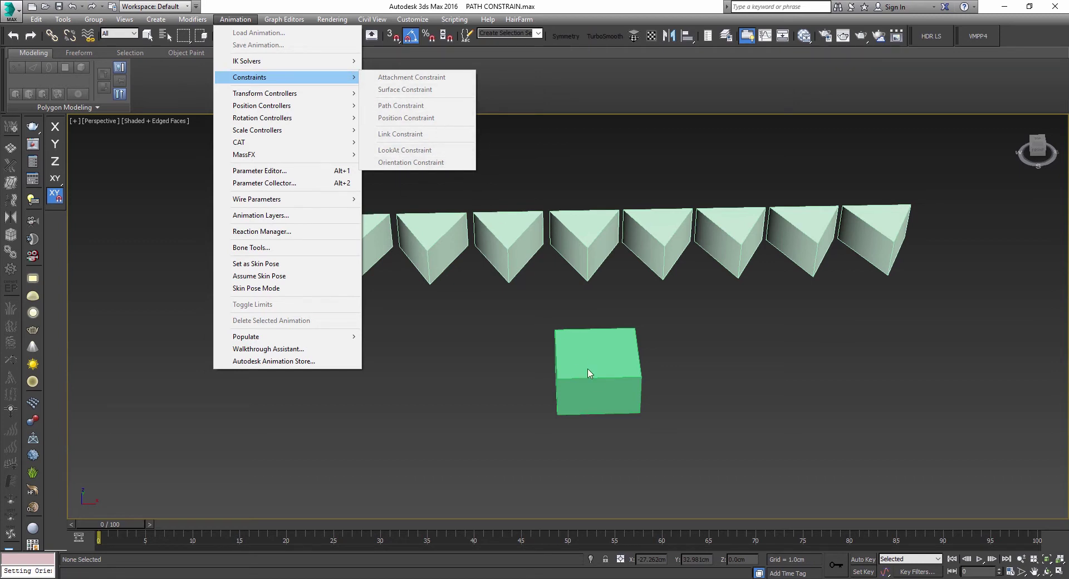
Select the green box in front of the prism row and show the command panel with its motion parameters
left_click(746, 380)
middle_click_drag(746, 380, 540, 370)
left_click(531, 371)
middle_click_drag(613, 372, 680, 361, "alt")
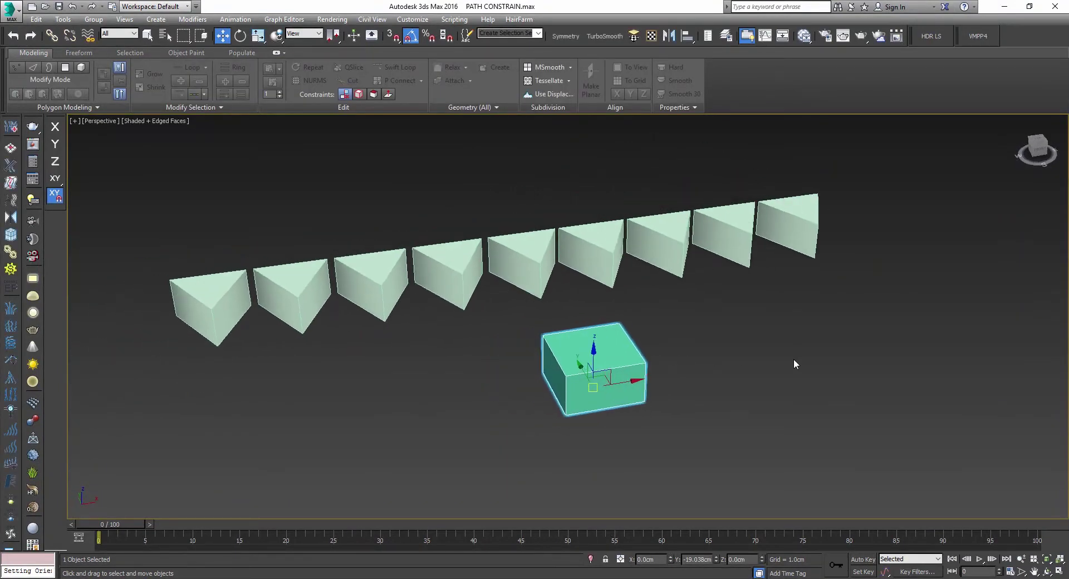
middle_click_drag(794, 360, 774, 357, "alt")
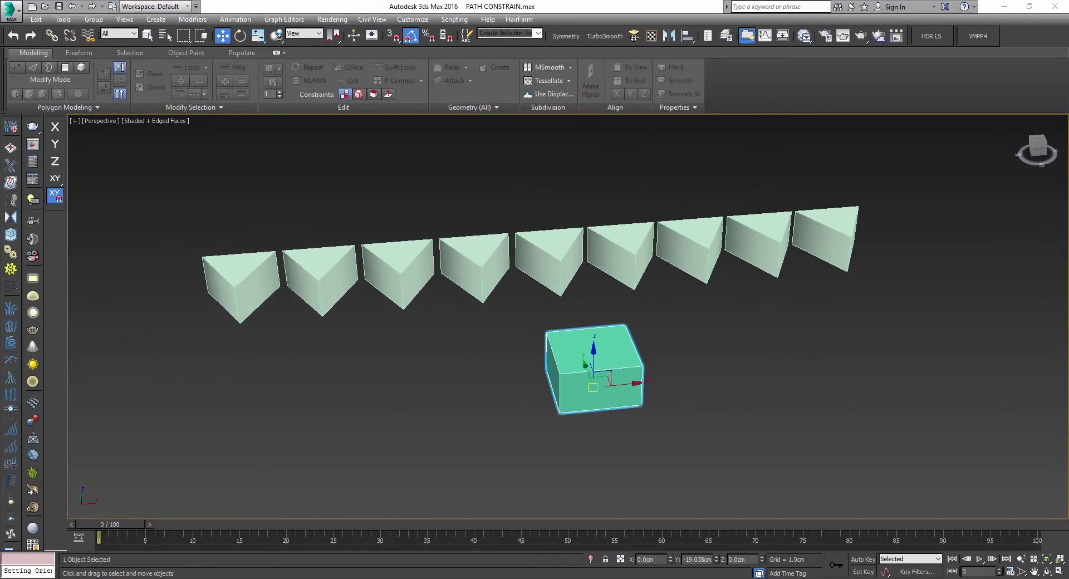
left_click_drag(1068, 114, 1065, 139)
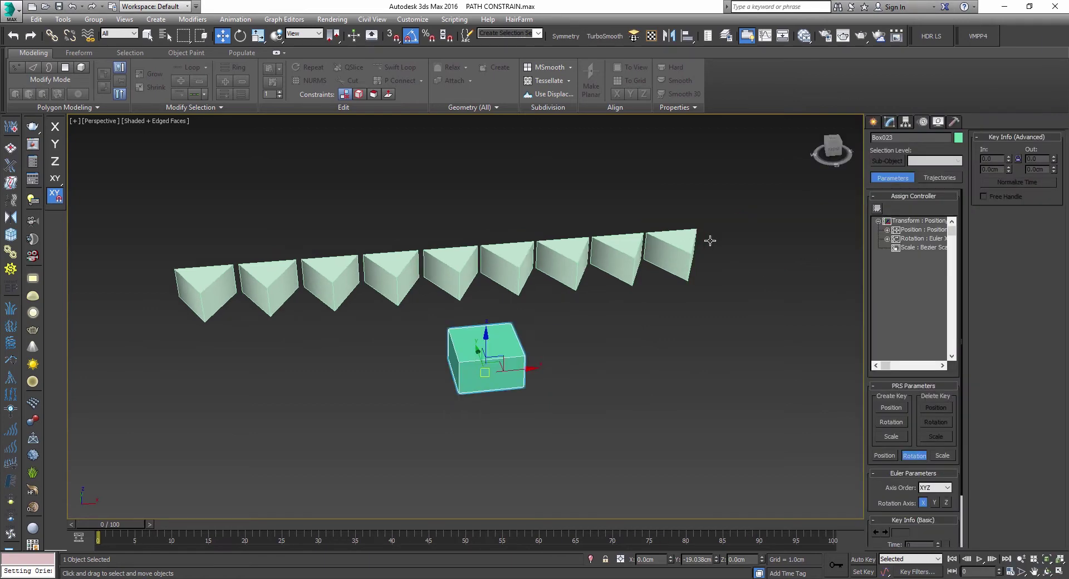
Add an Orientation Constraint to the leftmost prism in the row, using the green box as the target
middle_click_drag(664, 300, 712, 278)
left_click(843, 330)
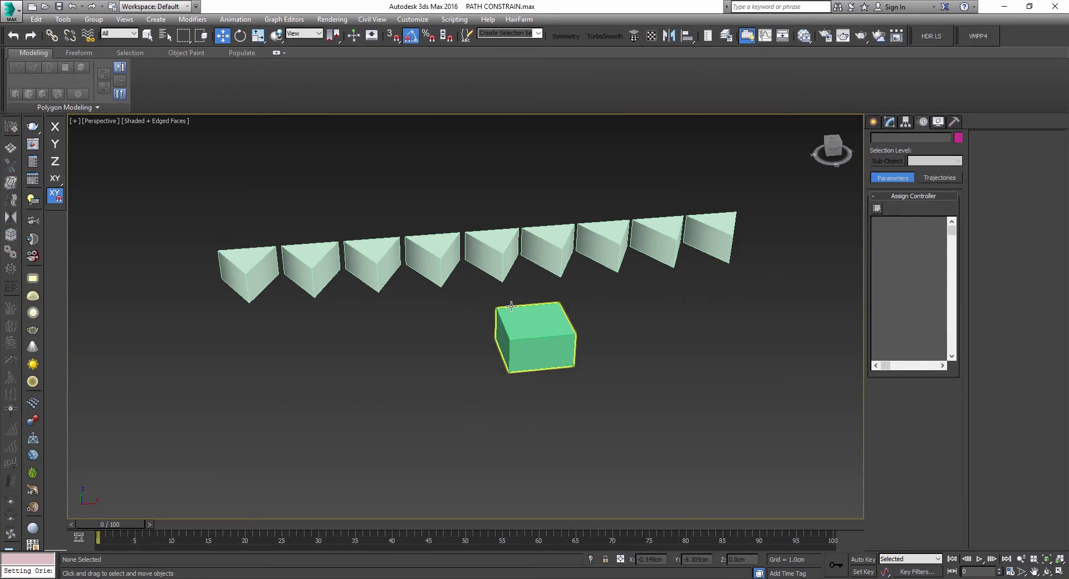
middle_click_drag(512, 306, 516, 326, "alt")
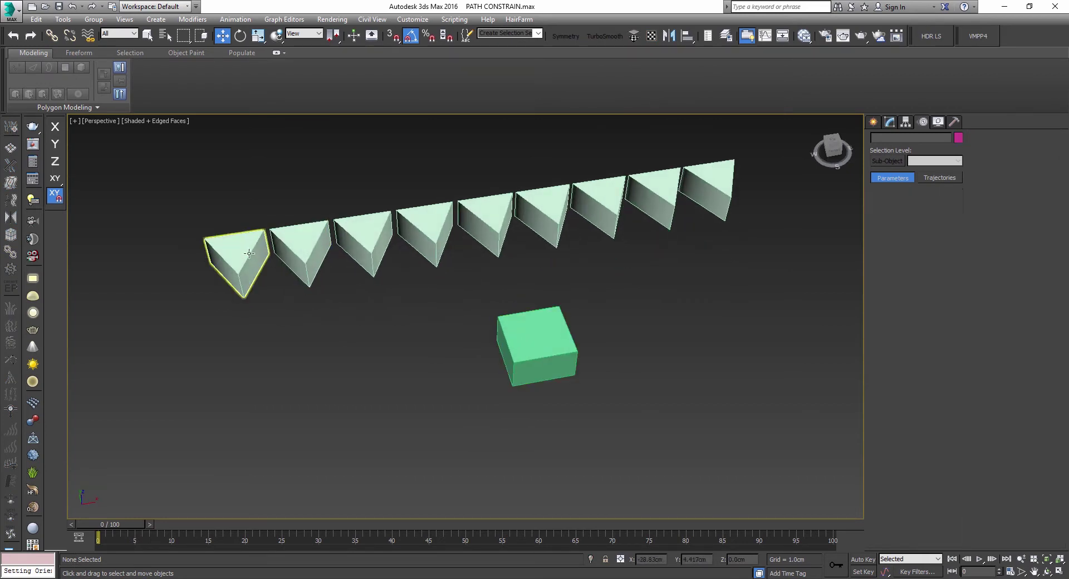
left_click(249, 254)
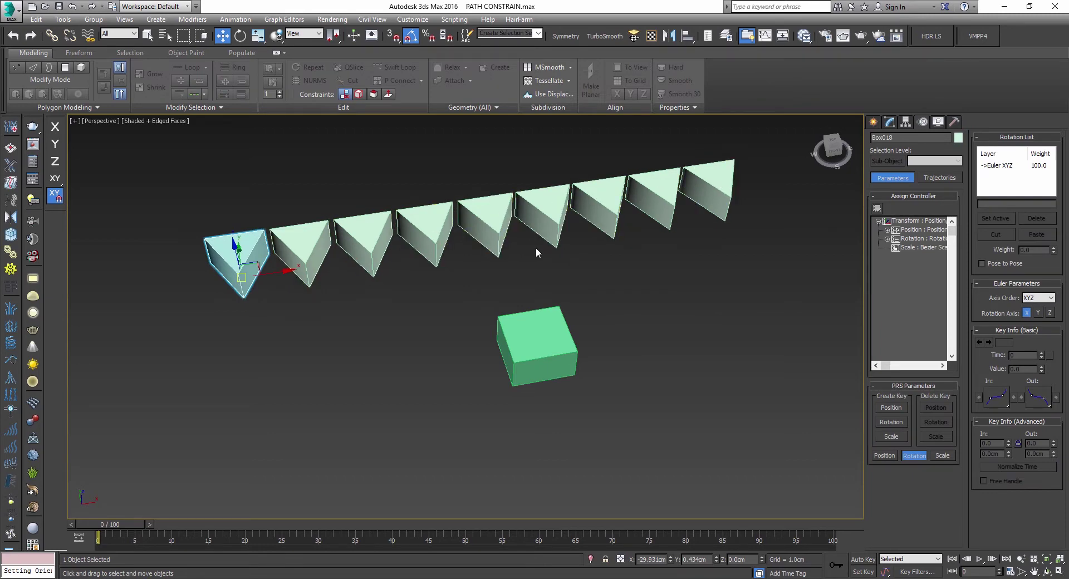
left_click(542, 348)
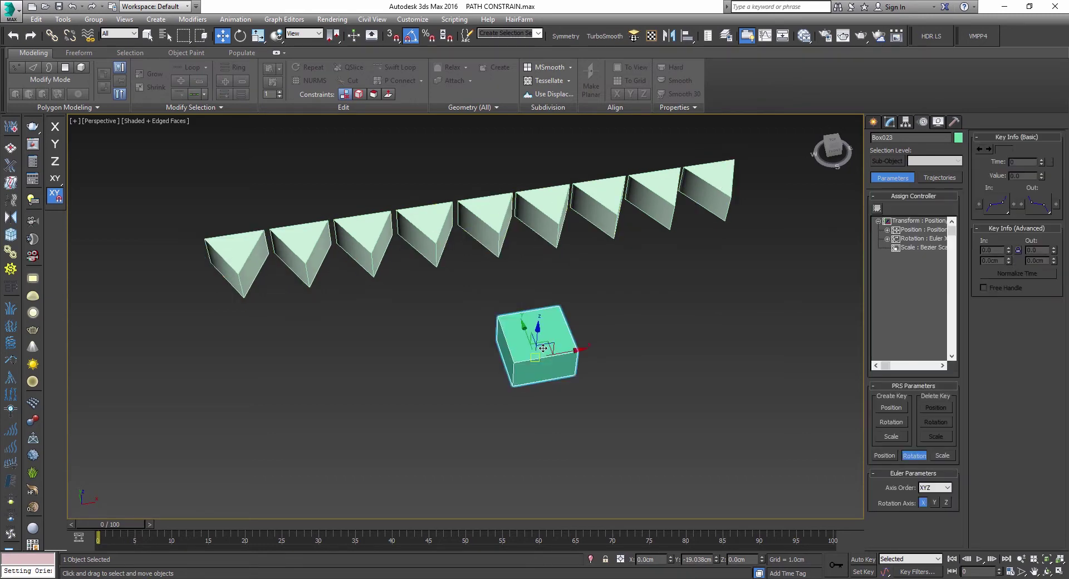
left_click(233, 288)
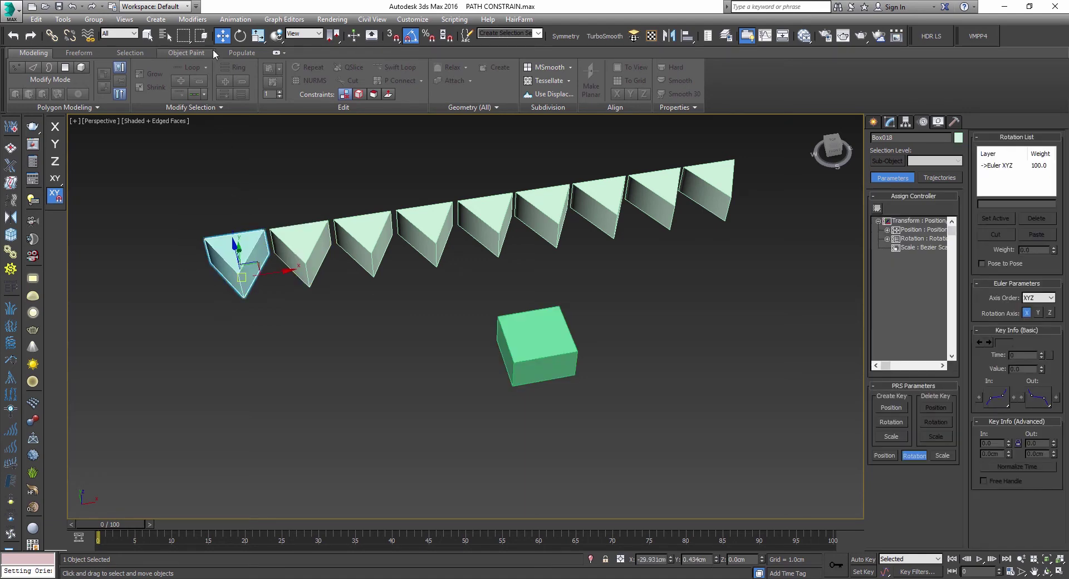
left_click(235, 19)
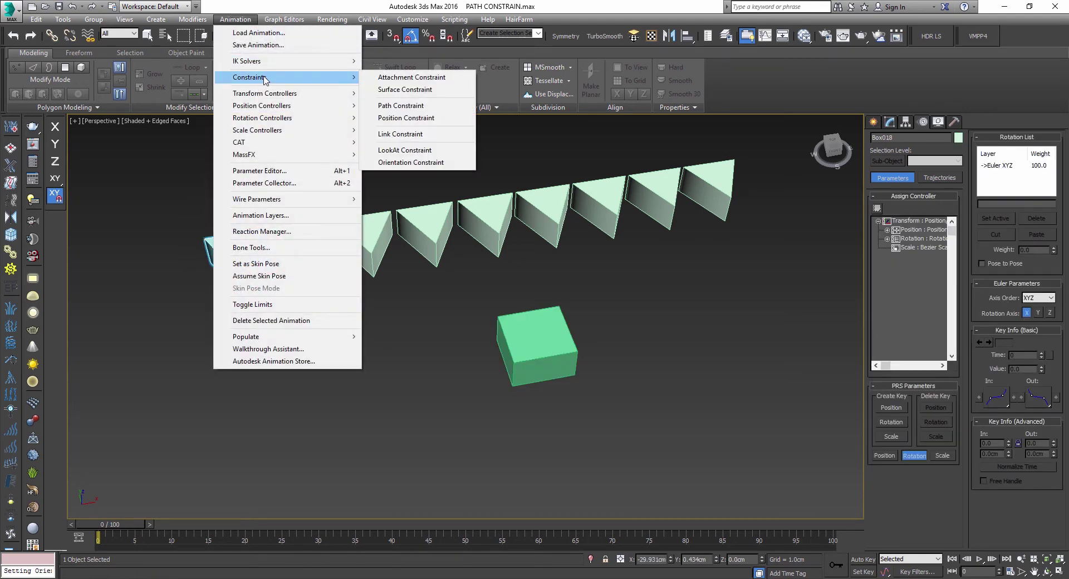
left_click(427, 163)
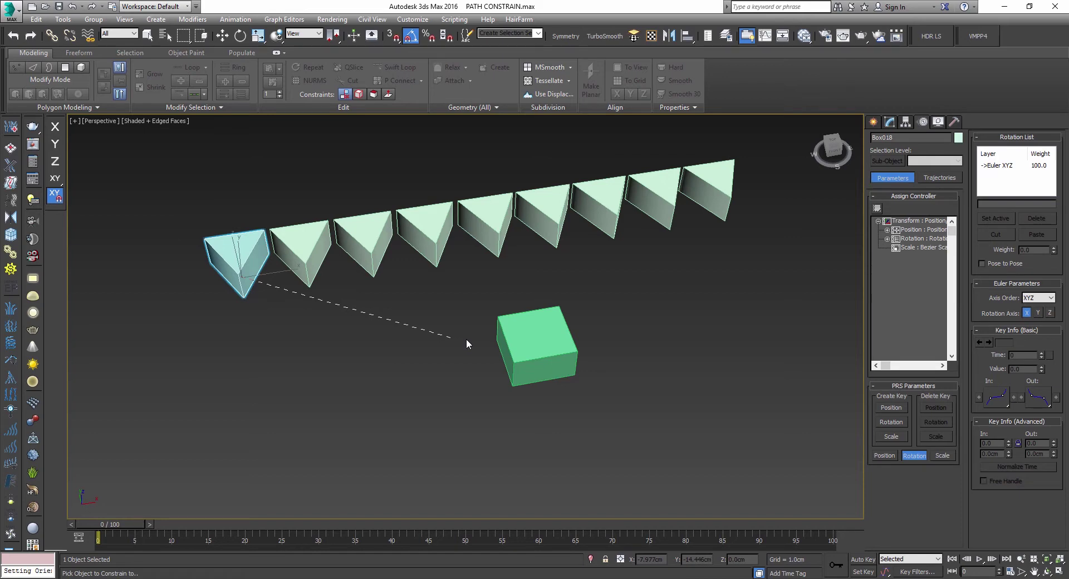
left_click(542, 334)
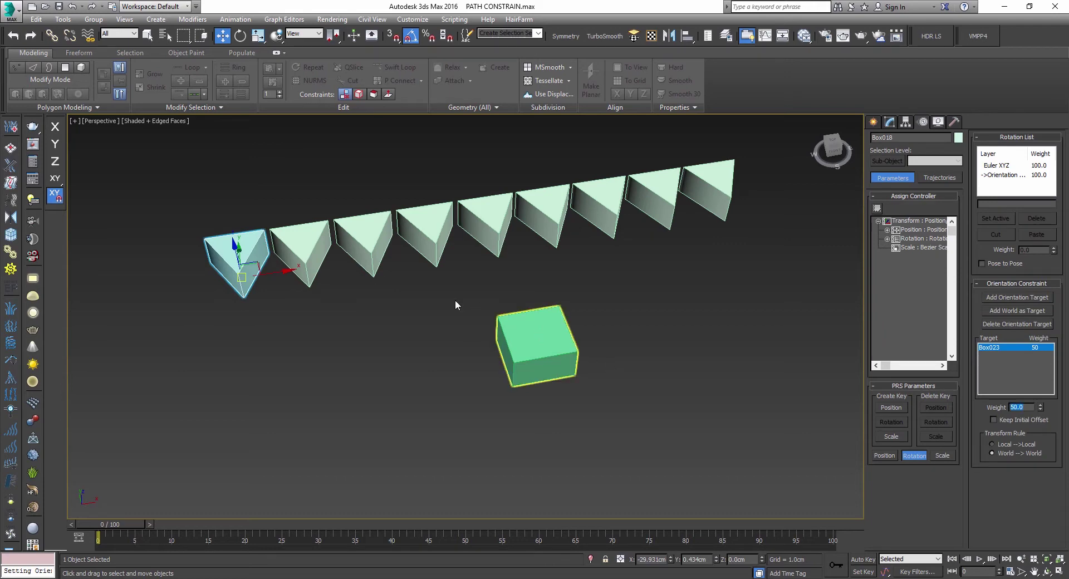
Constrain the orientation of the second prism from the left to the green box
left_click(306, 248)
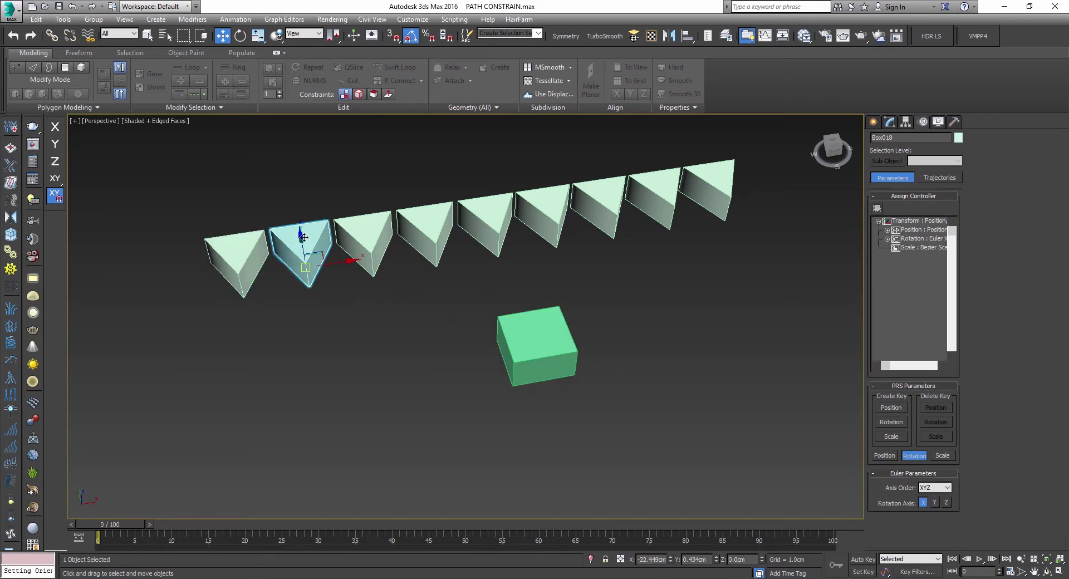
middle_click_drag(489, 305, 442, 303)
left_click(235, 19)
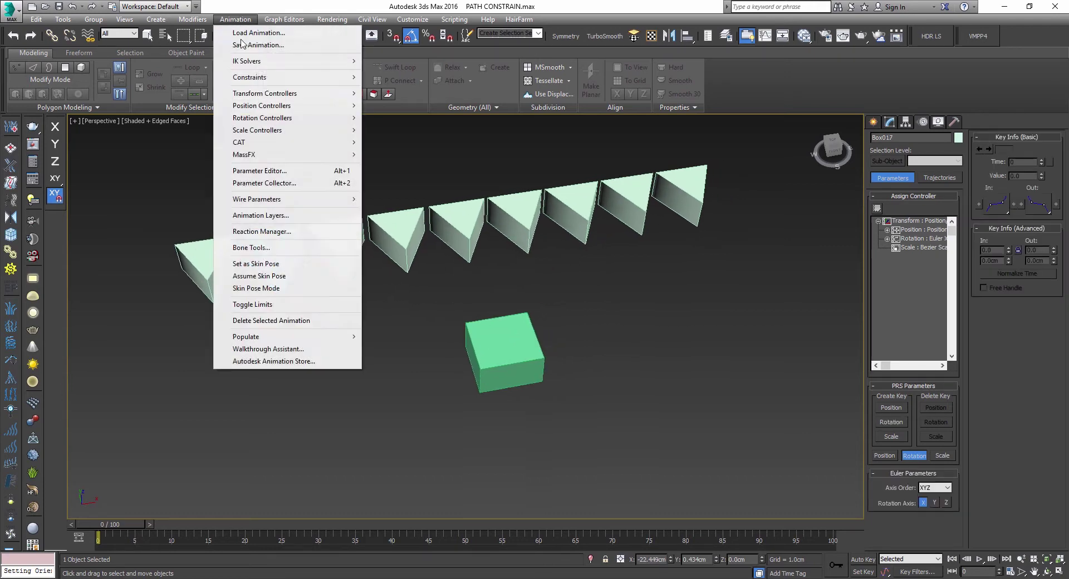
mouse_move(267, 77)
left_click(423, 150)
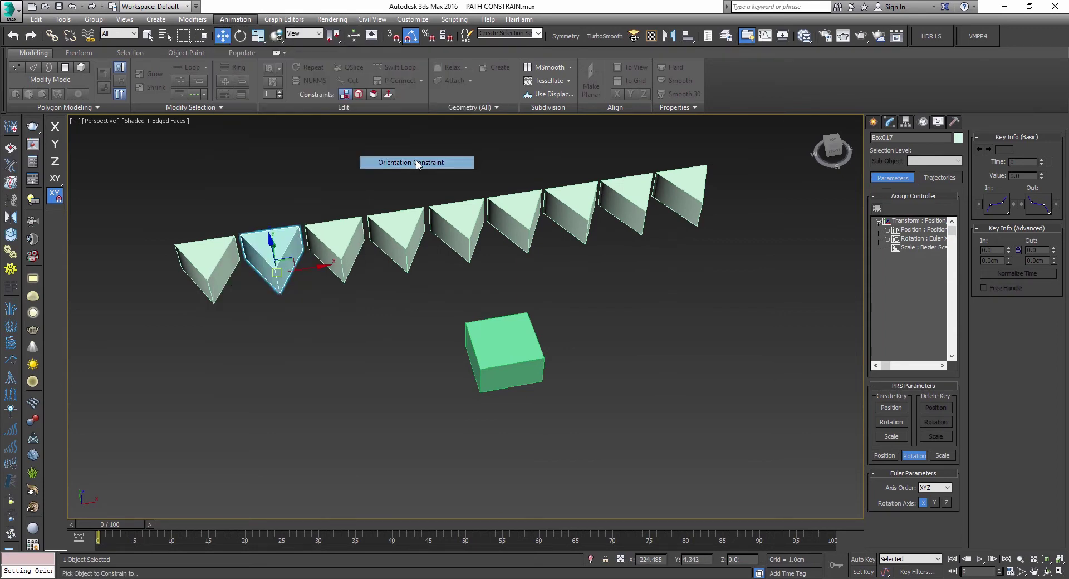
left_click(492, 335)
Apply an Orientation Constraint to the third prism from the left with the green box as target
left_click(334, 245)
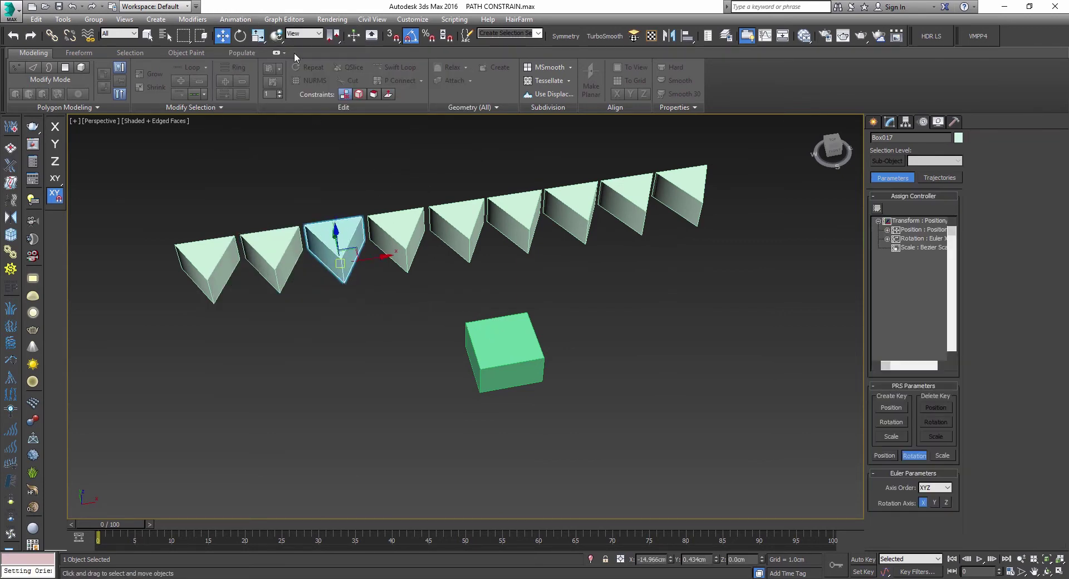
left_click(248, 19)
mouse_move(267, 77)
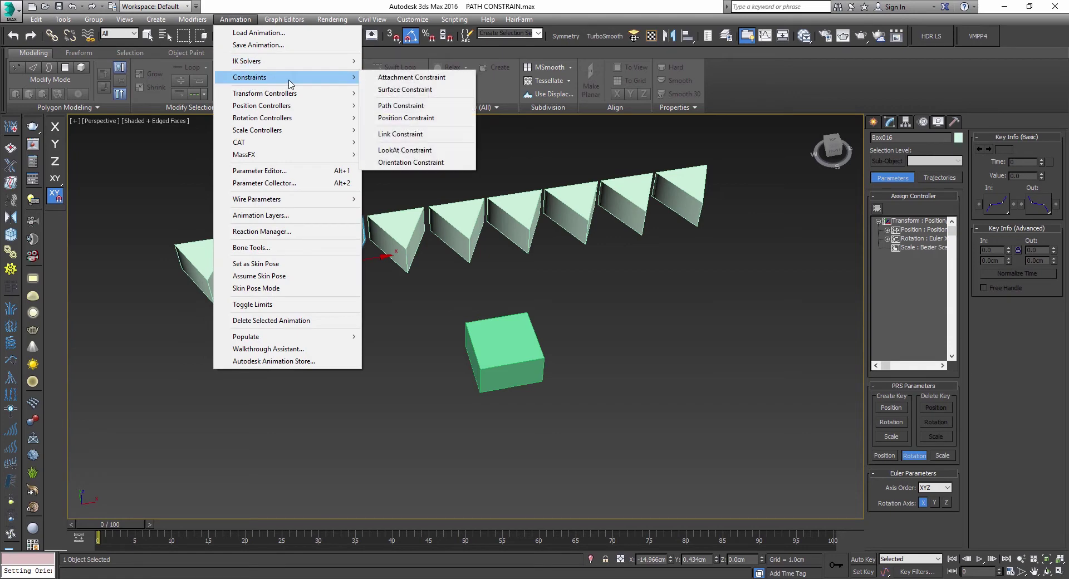
left_click(404, 165)
left_click(504, 362)
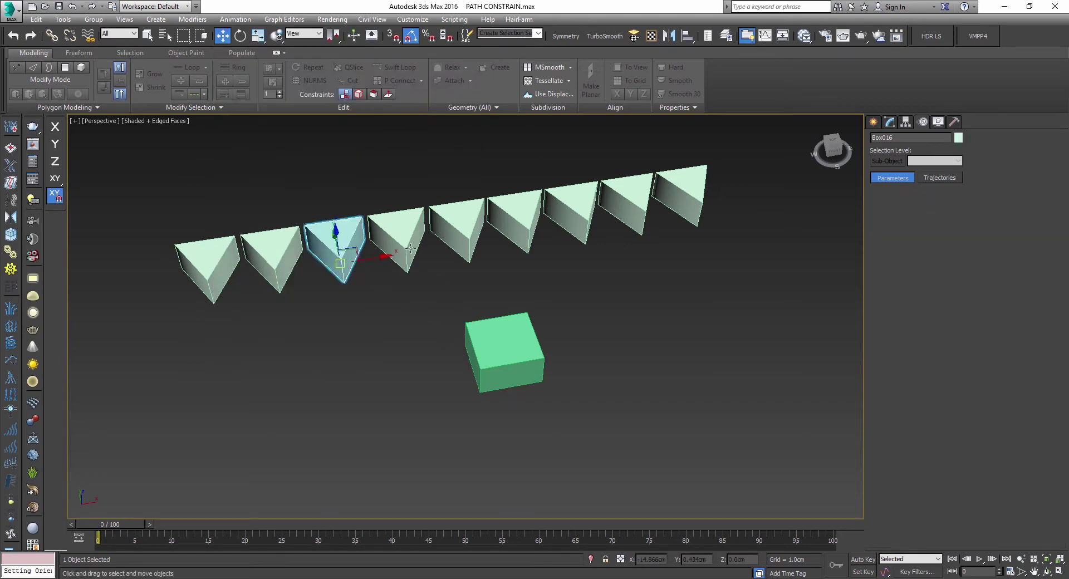
Apply an Orientation Constraint to the fourth prism from the left, targeting the green box
left_click(396, 240)
left_click(239, 20)
mouse_move(262, 78)
left_click(414, 165)
left_click(506, 370)
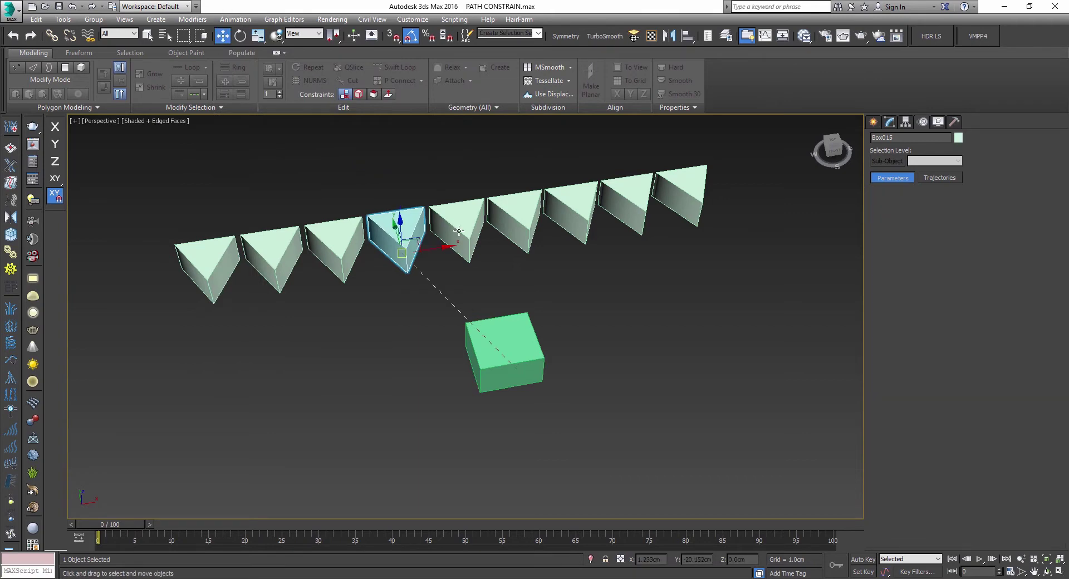
Constrain the orientation of the fifth prism, in the middle of the row, to the green box
left_click(456, 226)
left_click(235, 19)
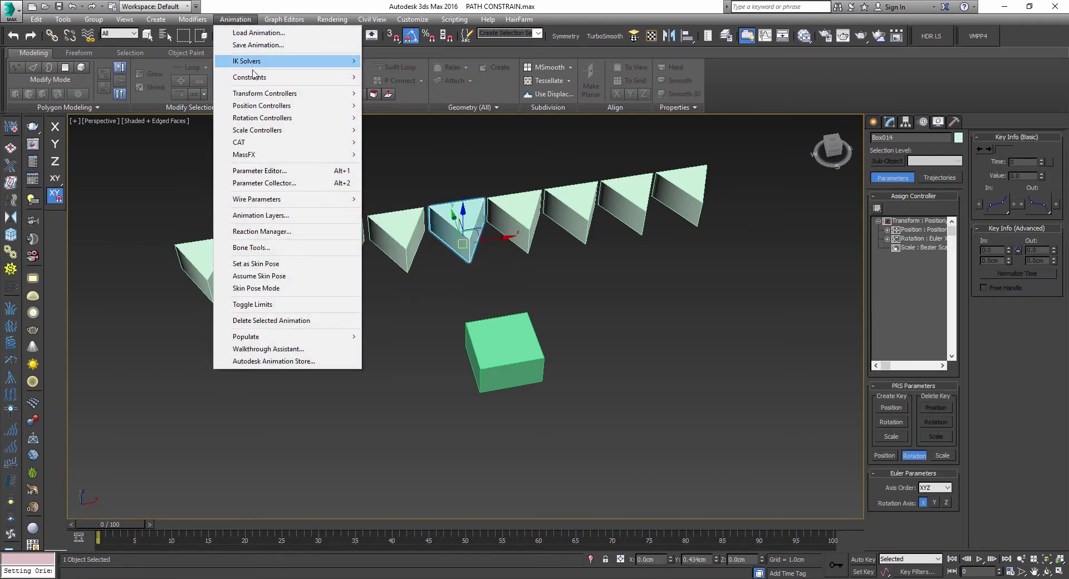
mouse_move(262, 77)
left_click(440, 163)
left_click(504, 354)
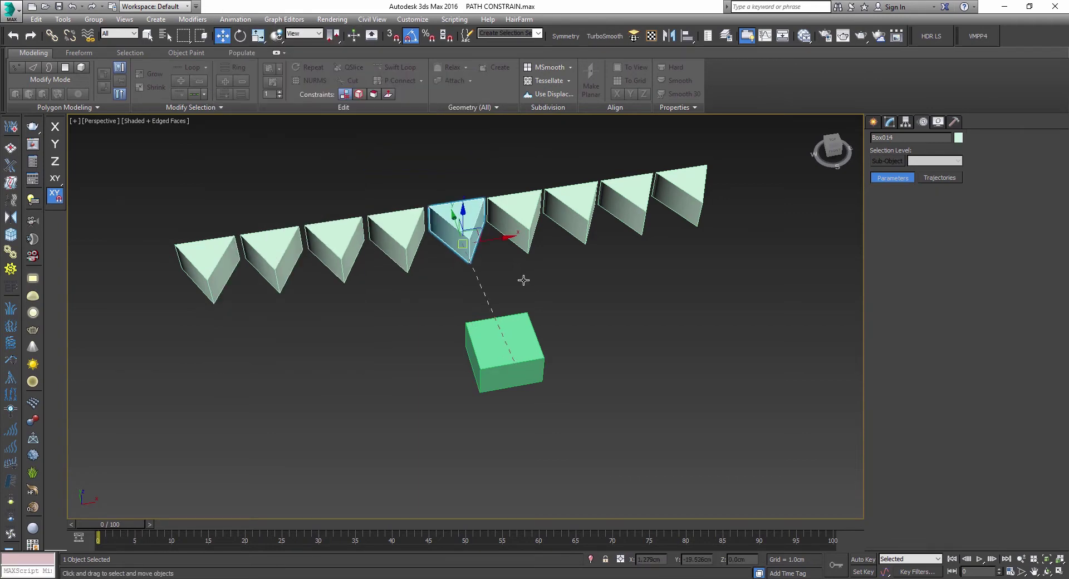
Add an Orientation Constraint from the sixth prism from the left to the green box
left_click(515, 231)
left_click(235, 20)
mouse_move(261, 77)
left_click(418, 162)
left_click(504, 353)
Constrain the orientation of the seventh prism from the left to the green box
left_click(573, 219)
left_click(235, 19)
mouse_move(256, 78)
left_click(429, 163)
left_click(504, 354)
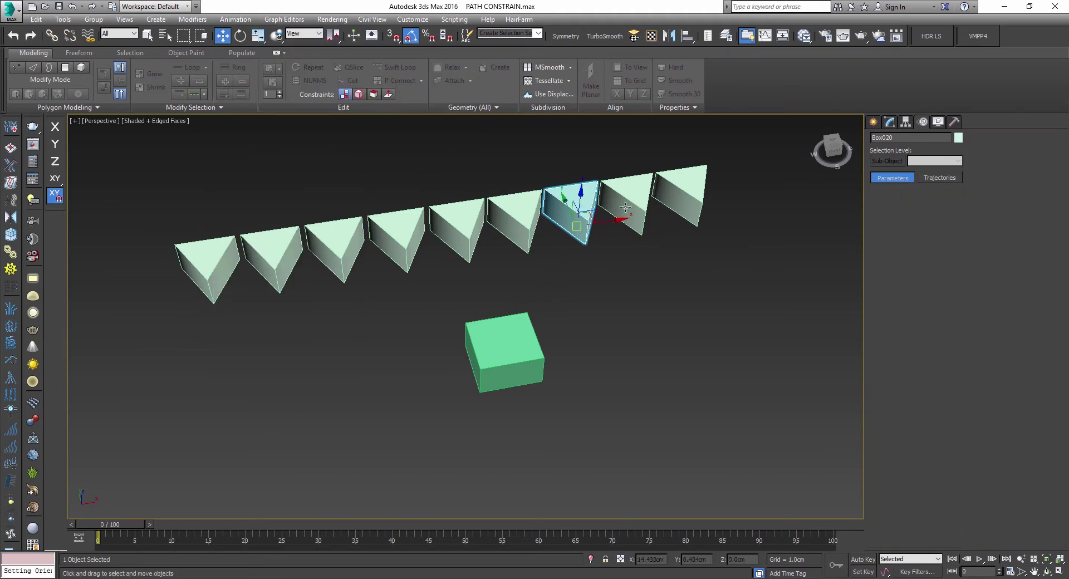
Apply an Orientation Constraint to the eighth prism, second from the right end, targeting the green box
left_click(624, 206)
left_click(235, 19)
mouse_move(257, 78)
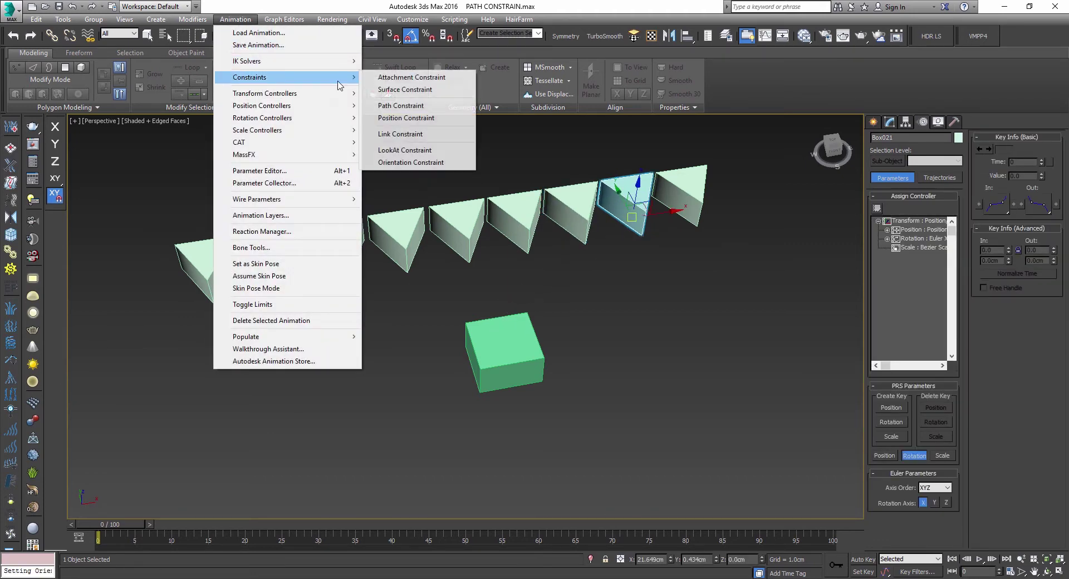
left_click(417, 163)
left_click(498, 340)
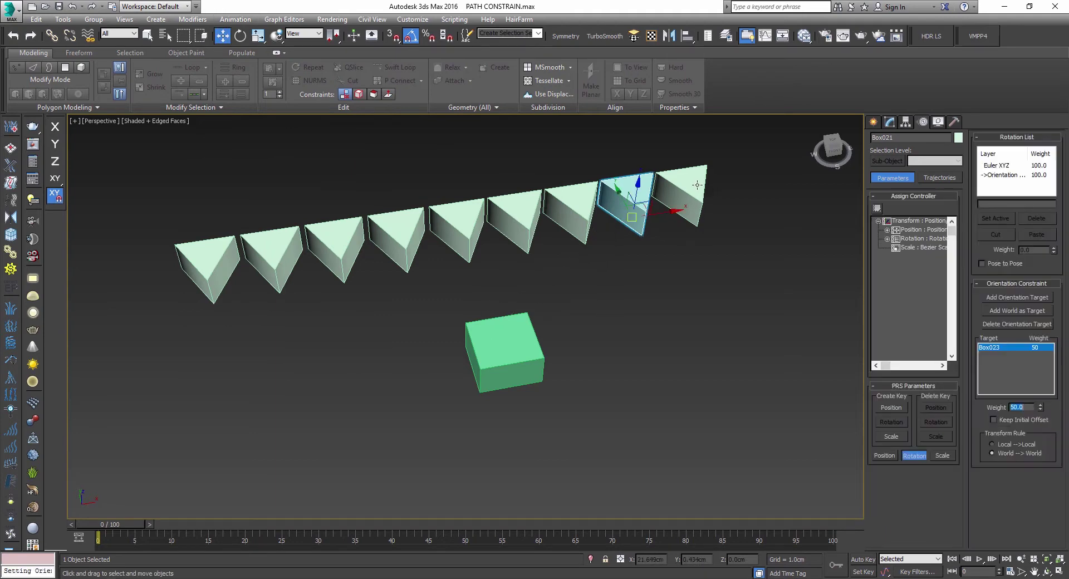
Add an Orientation Constraint to the last prism at the right end, targeting the green box
left_click(682, 195)
left_click(223, 21)
mouse_move(254, 79)
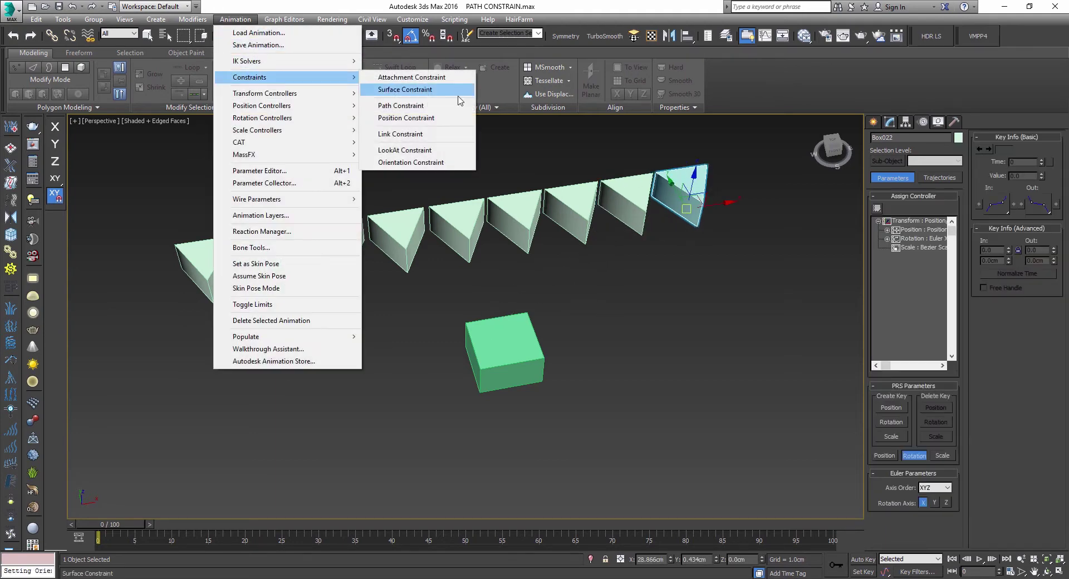
left_click(418, 166)
left_click(493, 335)
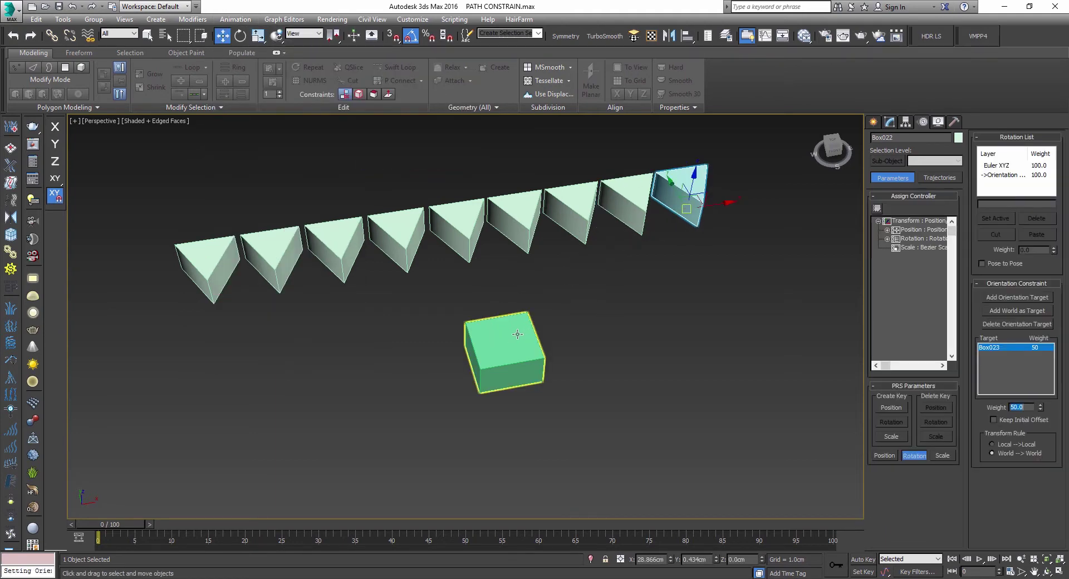
Examine the leftmost prism's rotation list and pick its orientation constraint layer
left_click(774, 329)
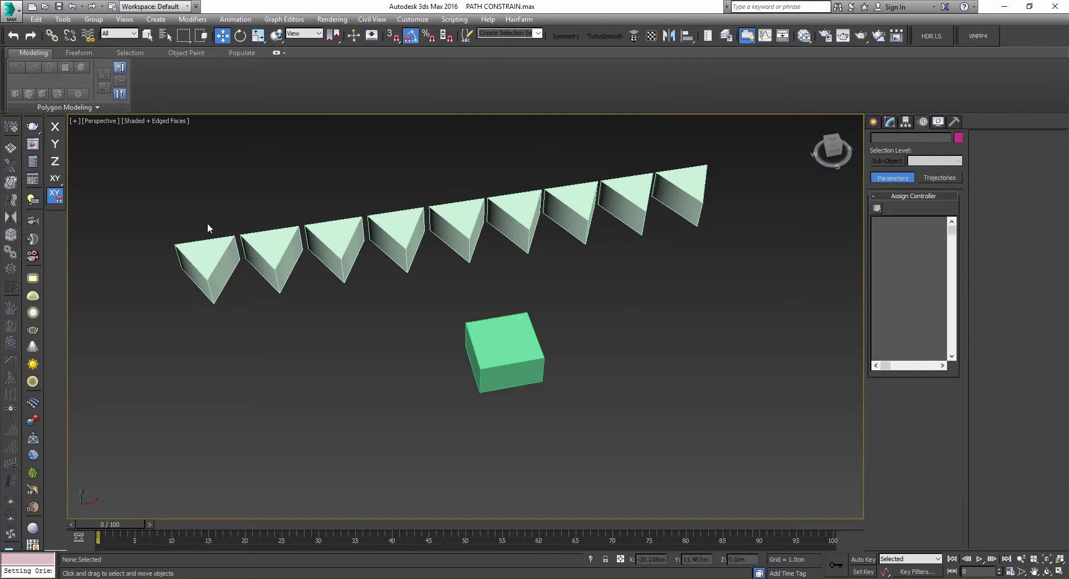
left_click(197, 242)
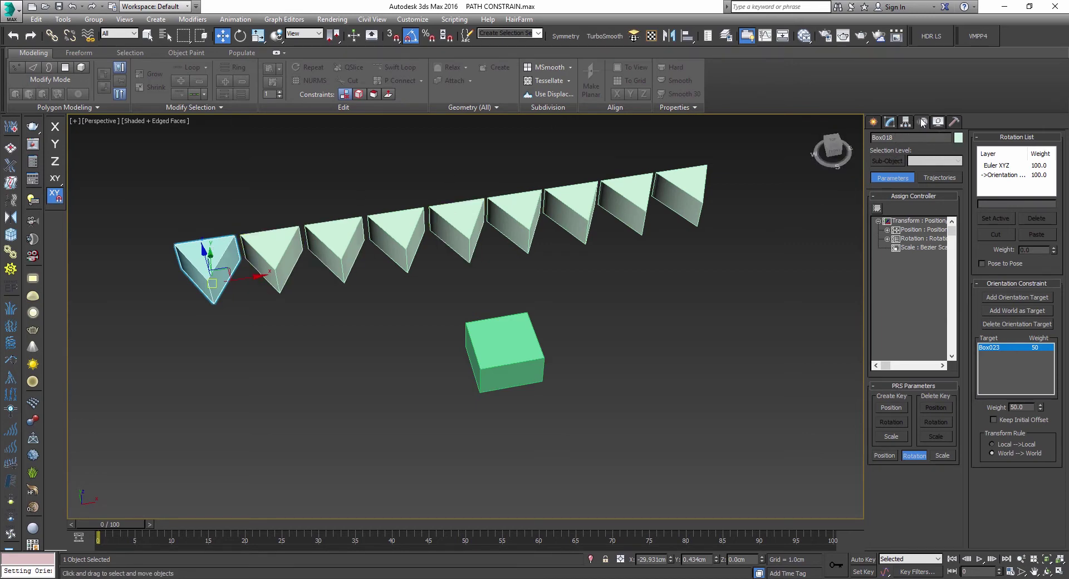
left_click(1009, 175)
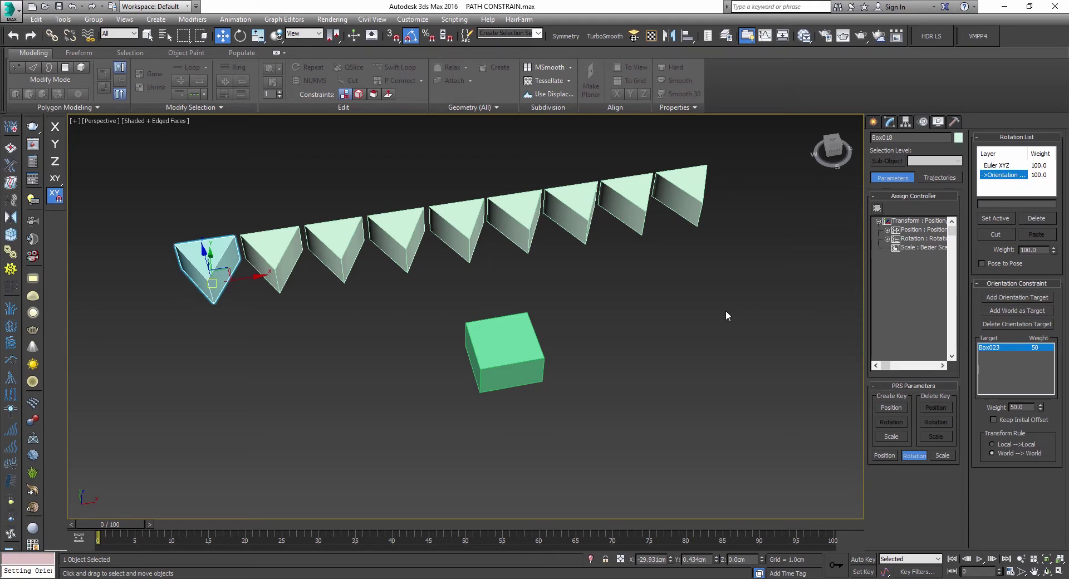
Try moving the green box back and forth along its axes and up or down, and undo the move
left_click(511, 330)
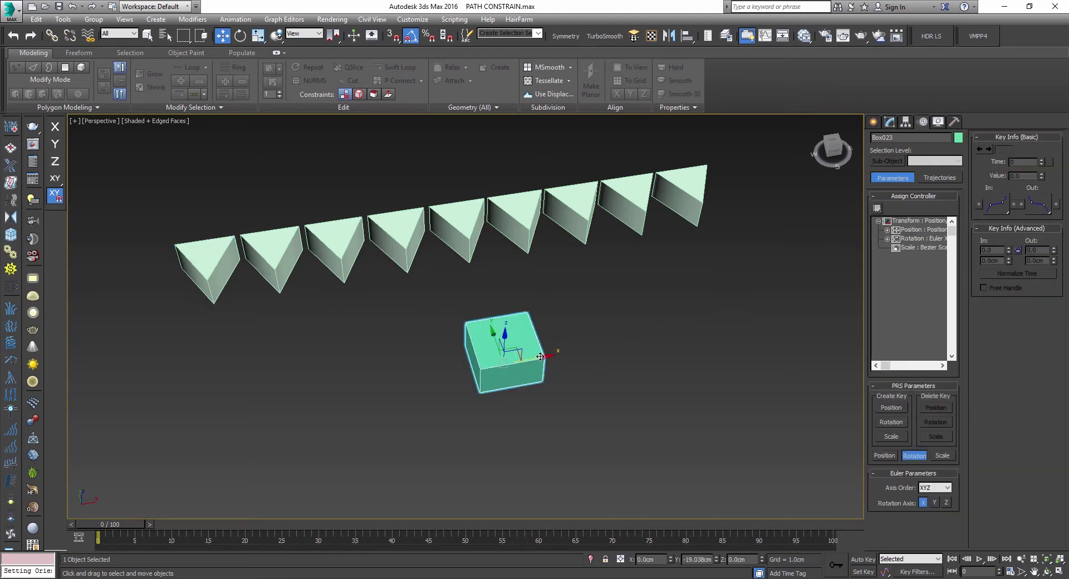
left_click_drag(540, 357, 510, 354)
middle_click_drag(510, 354, 545, 356, "alt")
left_click_drag(480, 349, 467, 378)
middle_click_drag(468, 378, 483, 329, "alt")
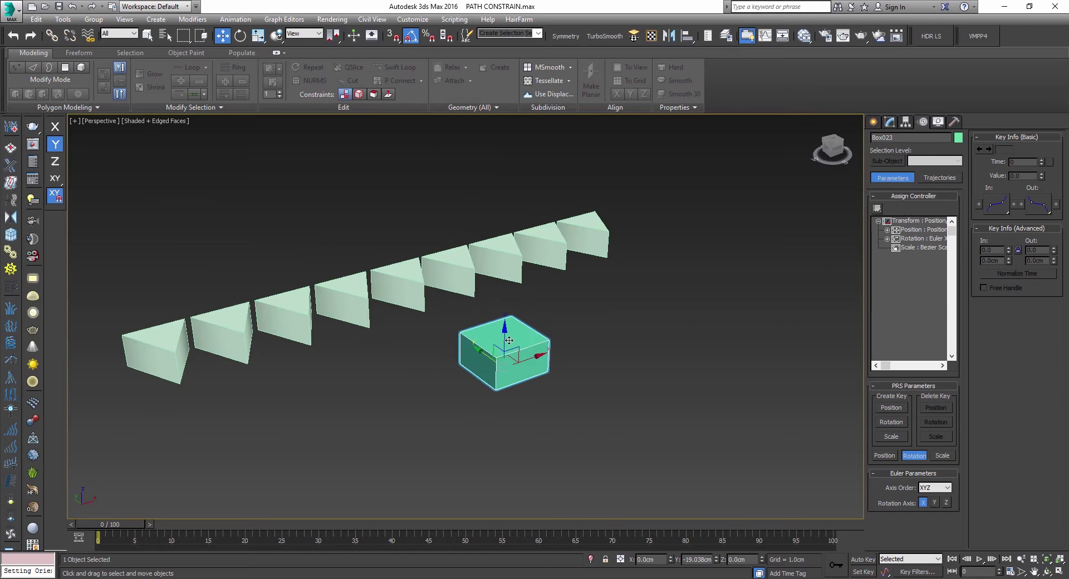
left_click_drag(505, 333, 502, 449)
key("ctrl+z")
Try rotating the green box about its Z and X axes with the Rotate tool, and undo the rotation
middle_click_drag(555, 370, 533, 383, "alt")
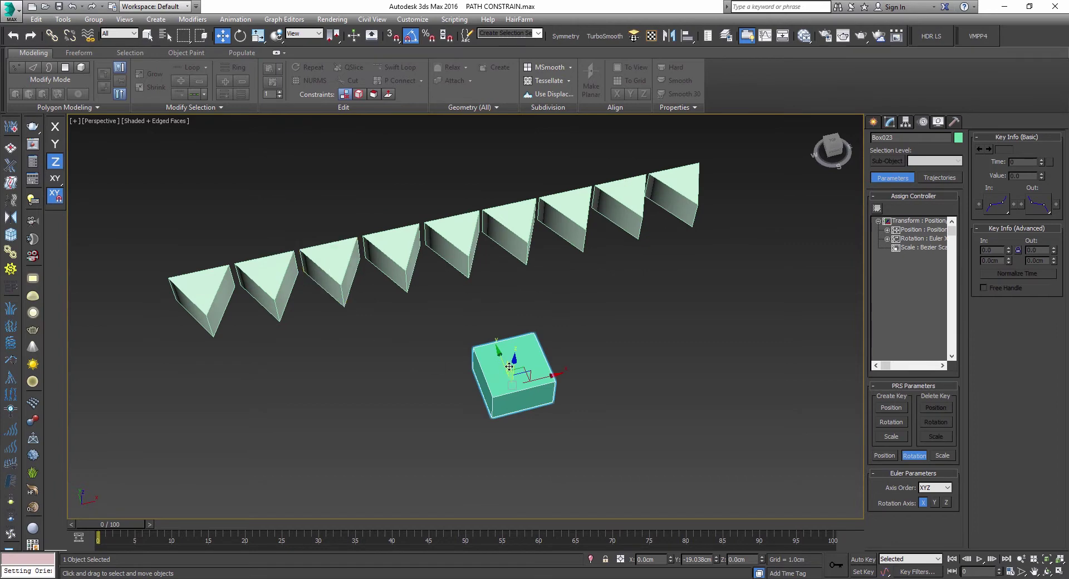
key("e")
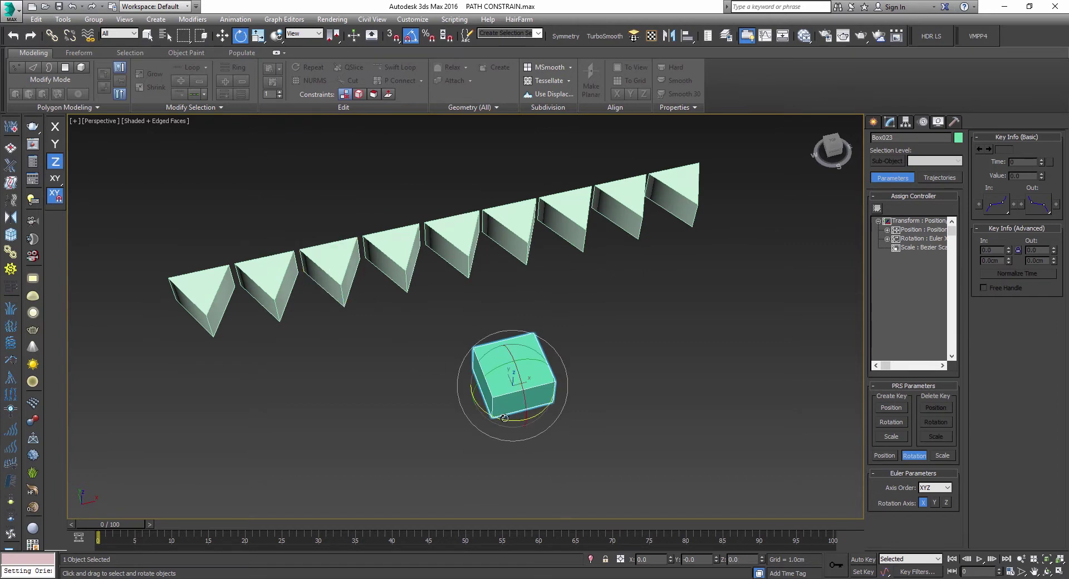
mouse_move(515, 421)
left_mouse_down()
mouse_move(536, 419)
mouse_move(497, 415)
left_mouse_up()
middle_click_drag(497, 405, 491, 386, "alt")
key("F5")
left_click_drag(519, 392, 525, 420)
key("ctrl+z")
Try rotating the green box about -30 degrees around its Y axis, and undo the rotation
key("F6")
left_click_drag(511, 364, 514, 357)
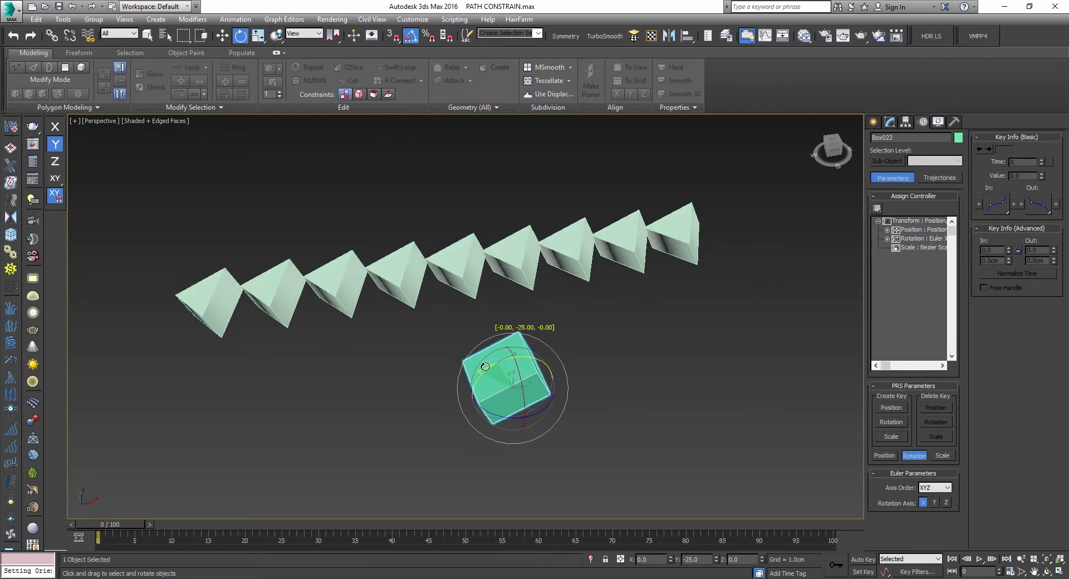
mouse_move(491, 360)
left_mouse_down()
mouse_move(507, 358)
mouse_move(483, 365)
left_mouse_up()
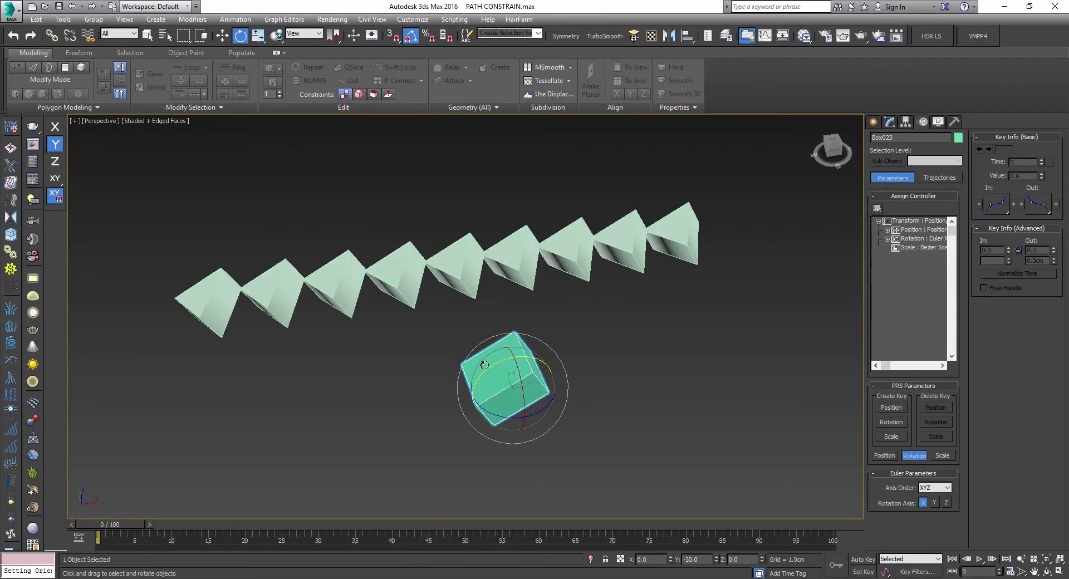
key("ctrl+z")
middle_click_drag(523, 353, 498, 381, "alt")
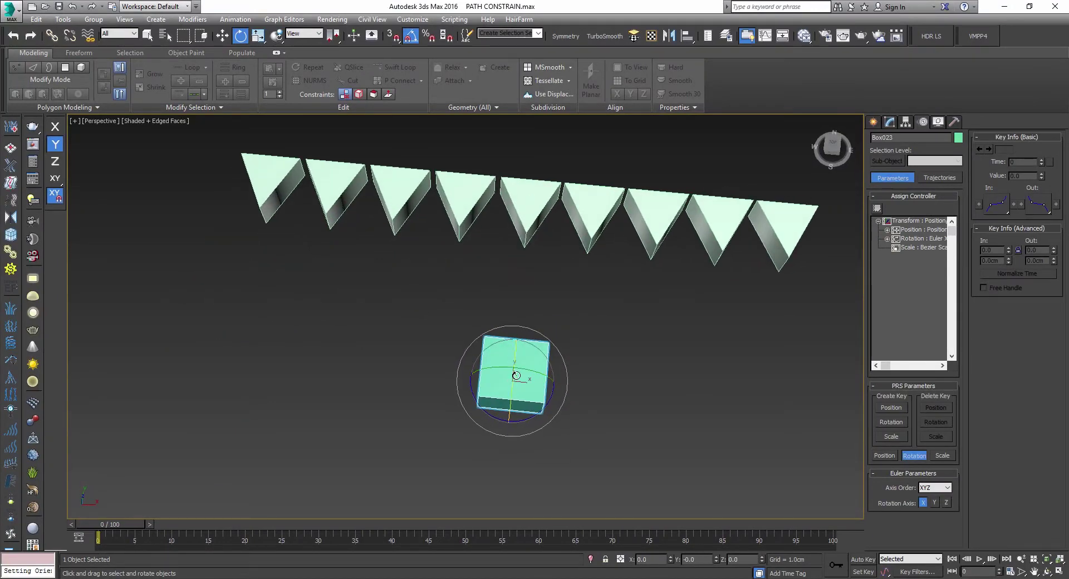
Try moving the green box along its axes with the Move tool, and cancel the move
key("w")
mouse_move(527, 370)
left_mouse_down()
mouse_move(582, 334)
mouse_move(489, 372)
mouse_move(479, 412)
mouse_move(473, 392)
mouse_move(491, 407)
mouse_move(510, 369)
left_mouse_up()
middle_click_drag(509, 369, 515, 306, "alt")
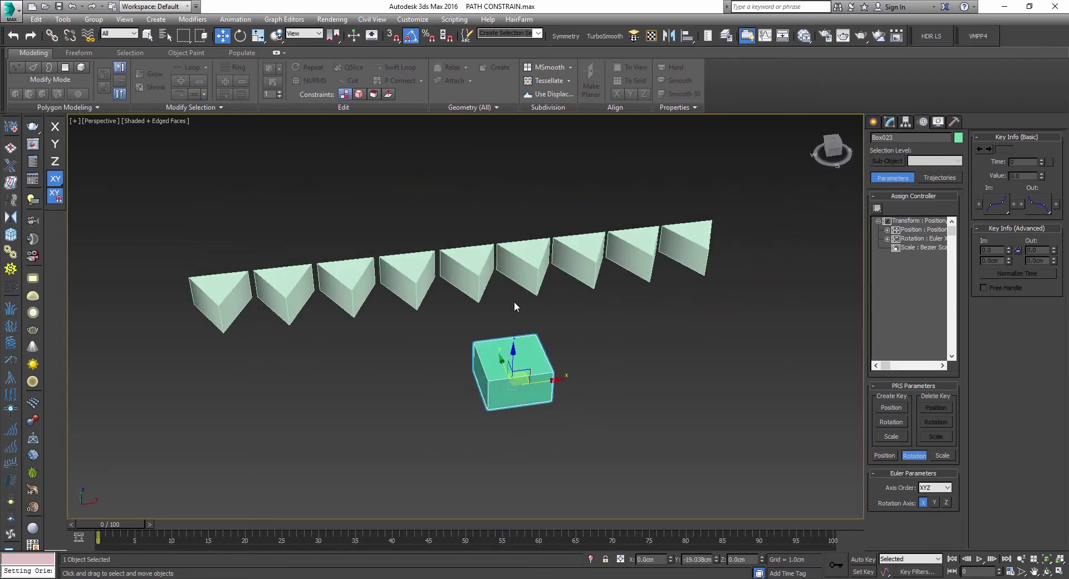
left_click_drag(512, 356, 479, 414)
right_click(479, 414)
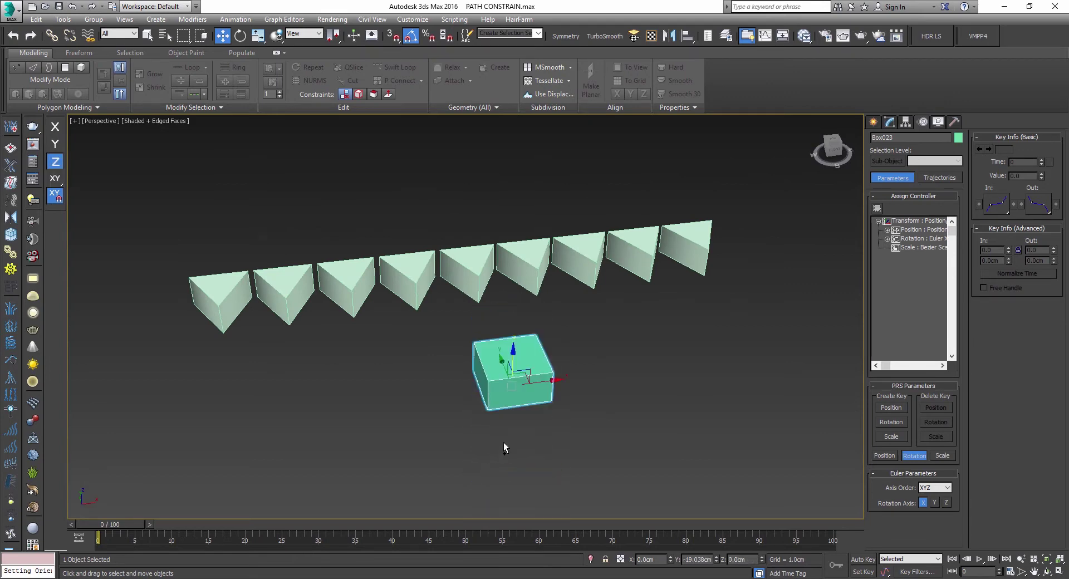
Select the fourth prism from the left and examine its rotation list and orientation constraint settings
left_click(422, 278)
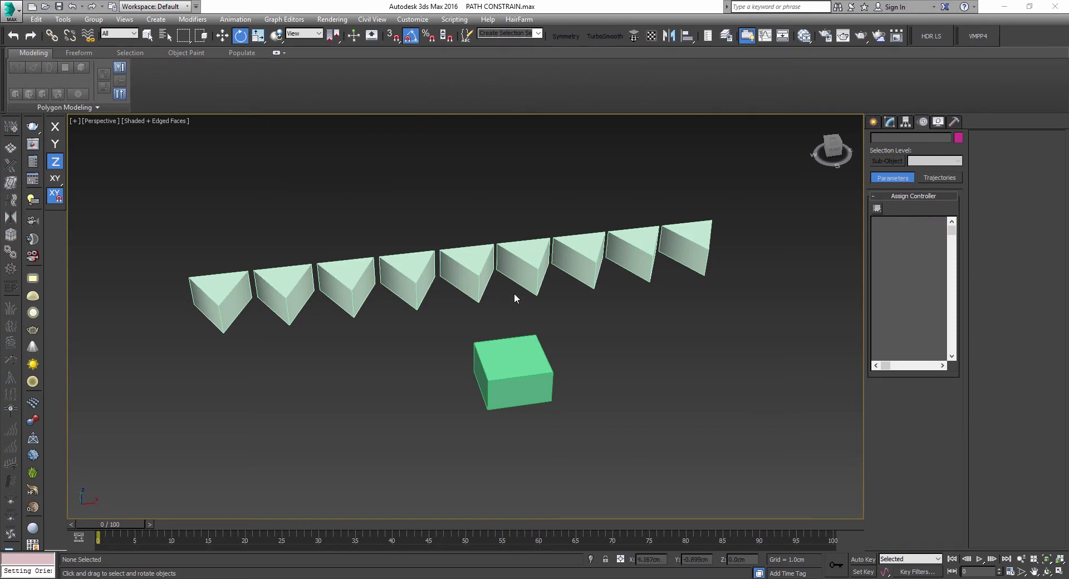
middle_click_drag(514, 296, 505, 350, "alt")
middle_click_drag(500, 334, 464, 287, "alt")
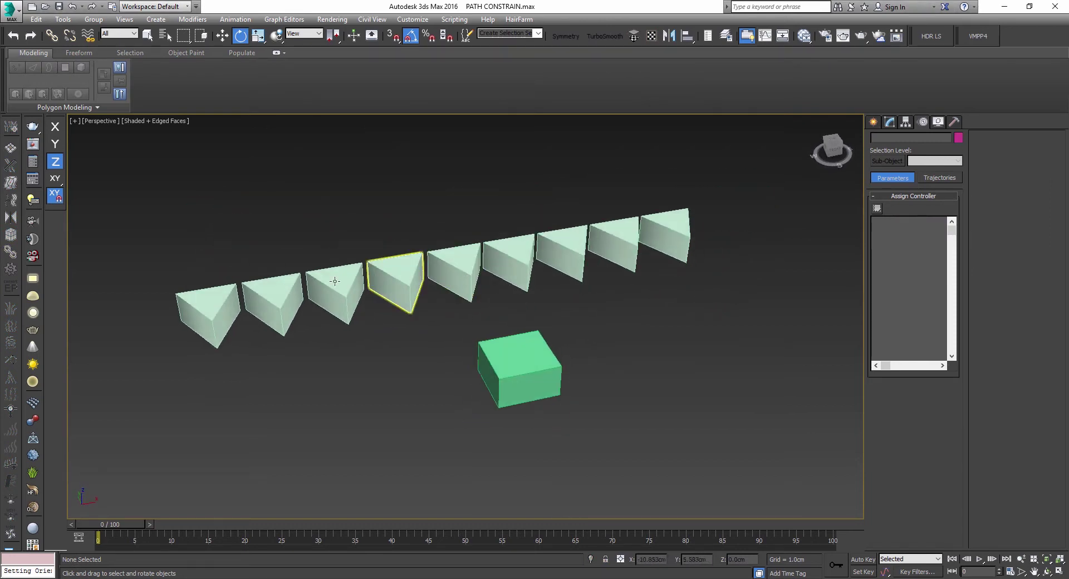
Set the weight of the middle prism's orientation constraint layer to 40 in its rotation list
left_click(471, 271)
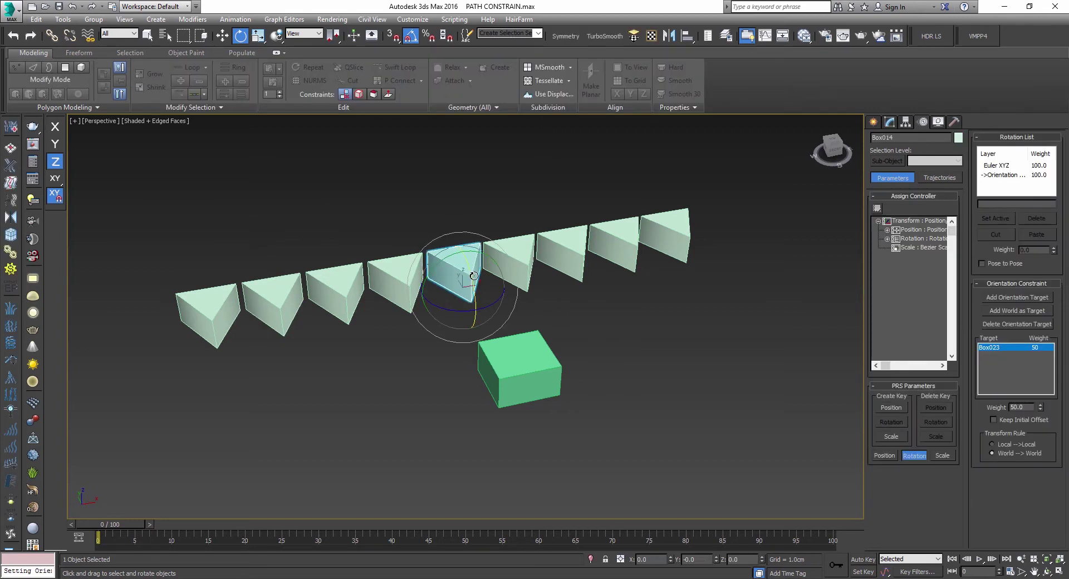
mouse_move(596, 325)
middle_mouse_down("alt")
mouse_move(559, 319)
mouse_move(590, 315)
middle_mouse_up("alt")
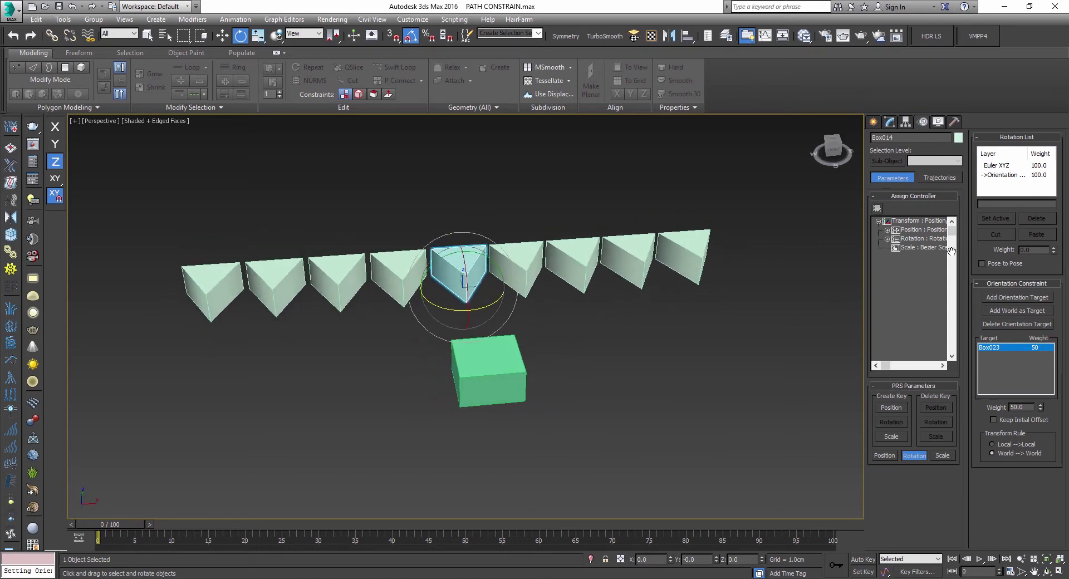
left_click(1001, 176)
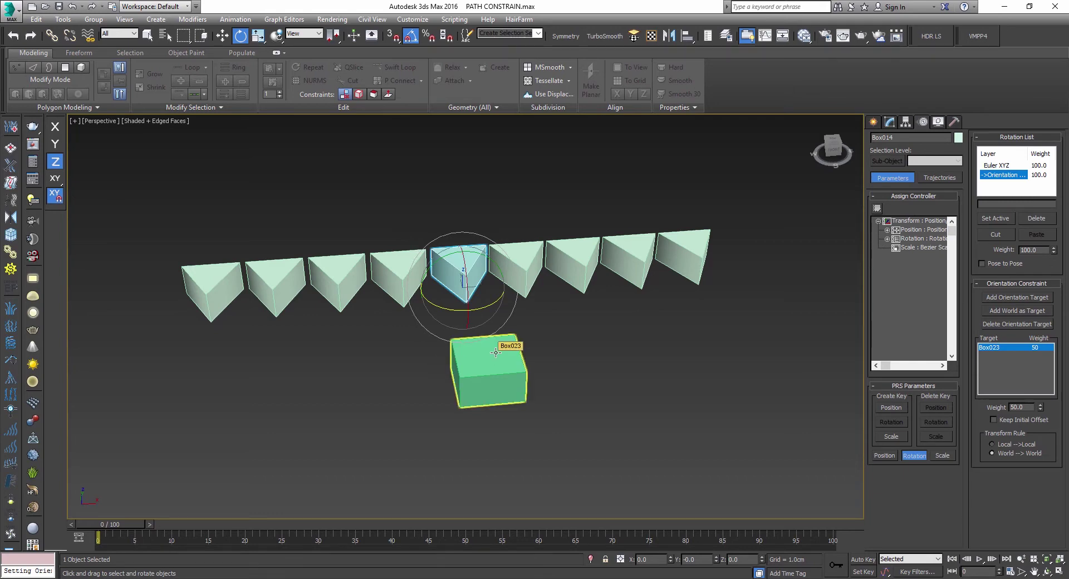
double_click(1039, 249)
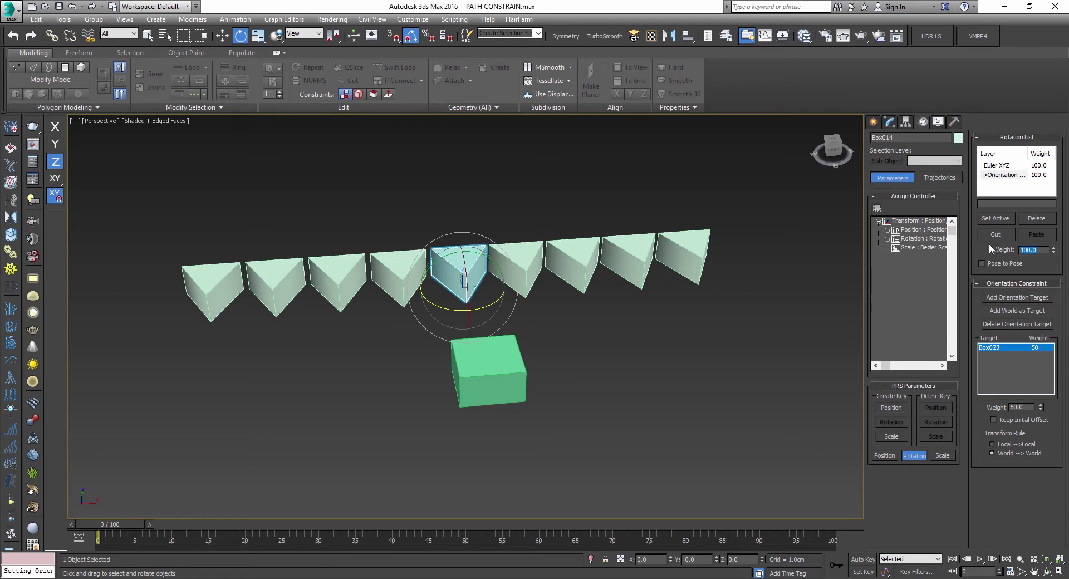
type("50")
key("BackSpace")
key("BackSpace")
type("40")
key("Return")
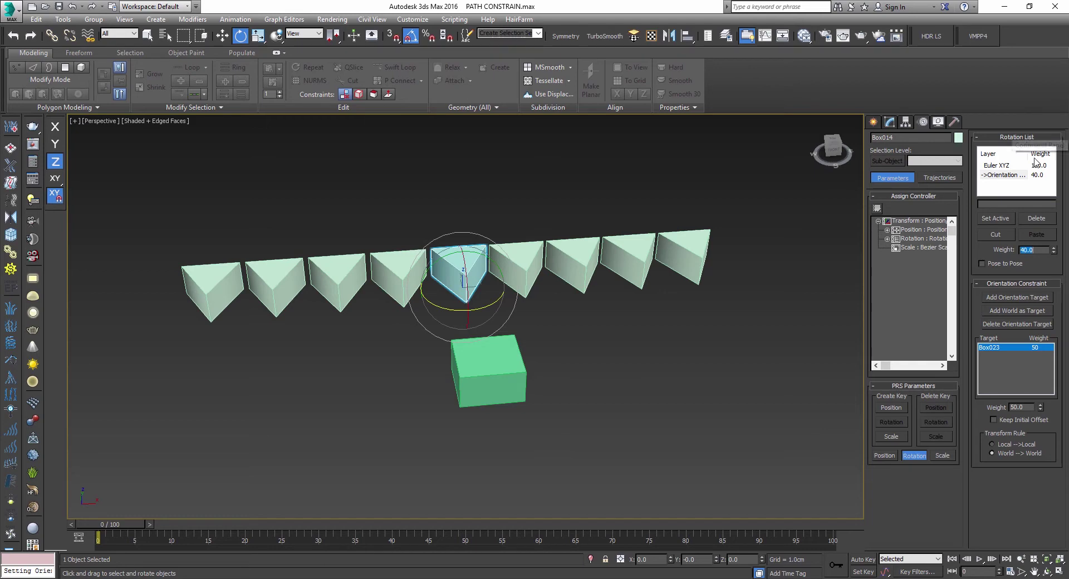
Try rotating the green box about its Z and Y axes, return it, and compare with the middle prism
left_click(487, 349)
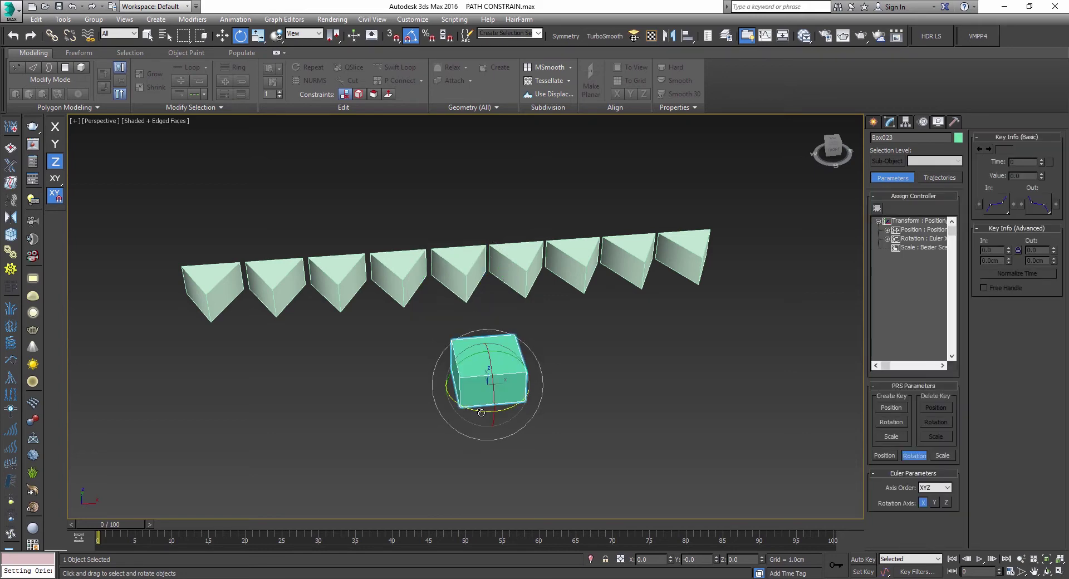
left_click_drag(481, 412, 486, 414)
mouse_move(483, 362)
left_mouse_down()
mouse_move(440, 369)
mouse_move(499, 365)
mouse_move(434, 370)
mouse_move(490, 367)
left_mouse_up()
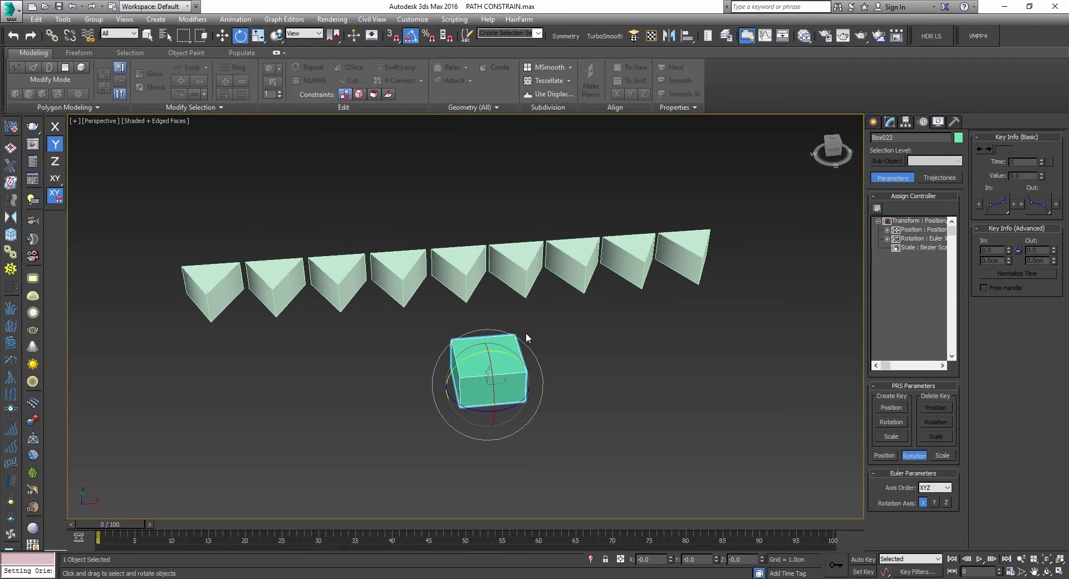
left_click(456, 267)
left_click(492, 347)
left_click(487, 334)
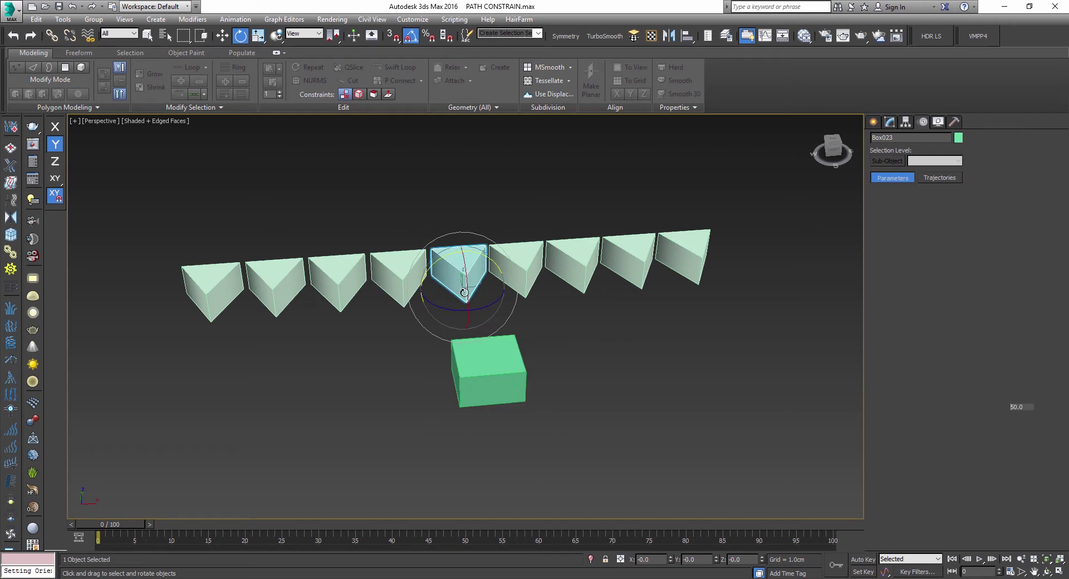
Set the orientation constraint layer weight to 60 for both prisms directly beside the middle one
left_click(527, 253)
left_click(416, 263, "ctrl")
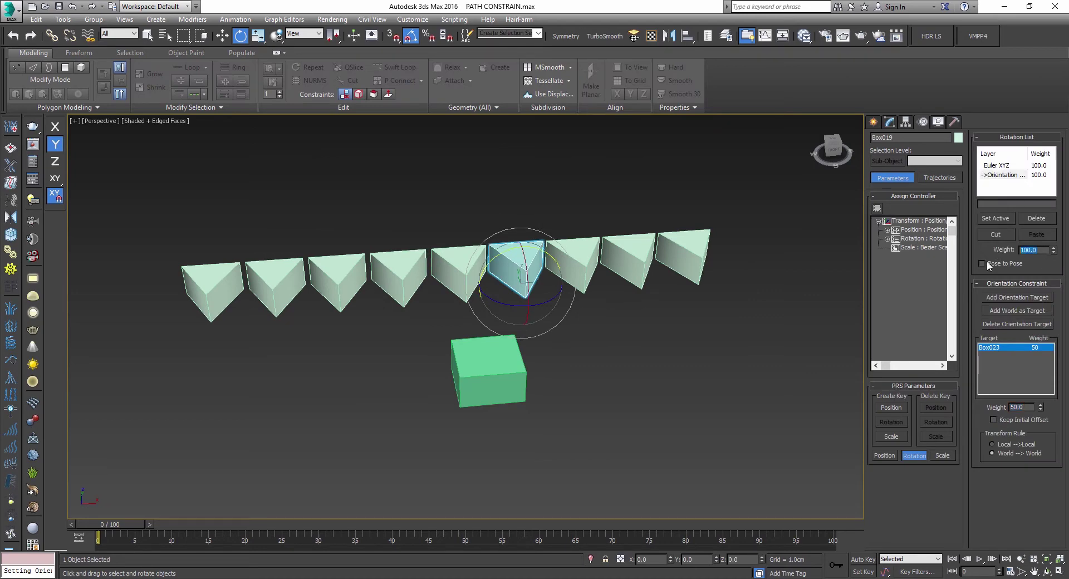
type("60")
key("Return")
left_click(409, 267)
left_click(1005, 176)
type("60")
key("Return")
Set the orientation constraint layer weight to 80 for the third and seventh prisms from the left
left_click(344, 268)
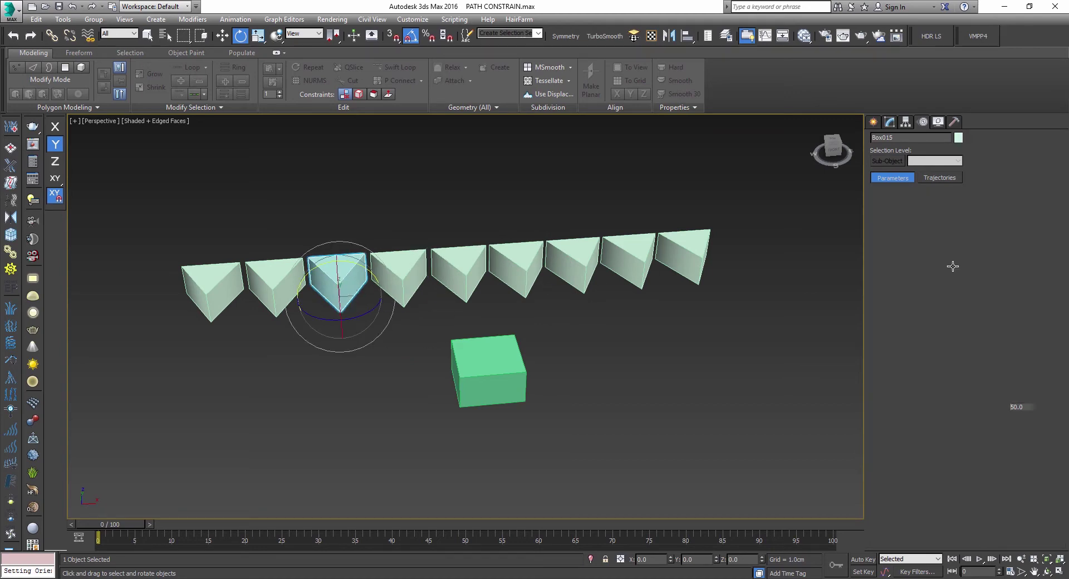
left_click(1003, 175)
left_click(1046, 250)
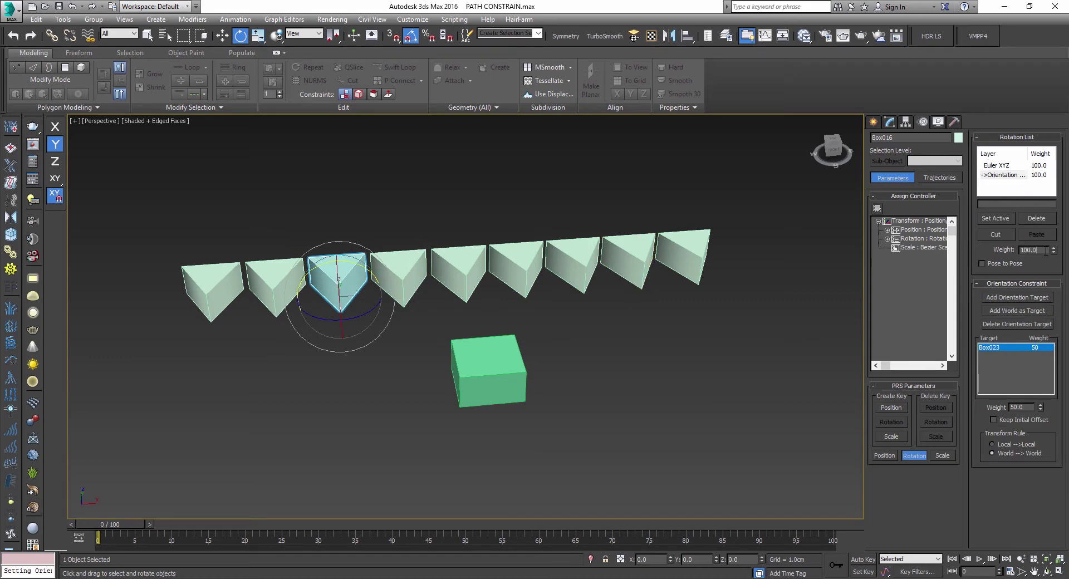
type("80")
key("Return")
left_click(584, 263)
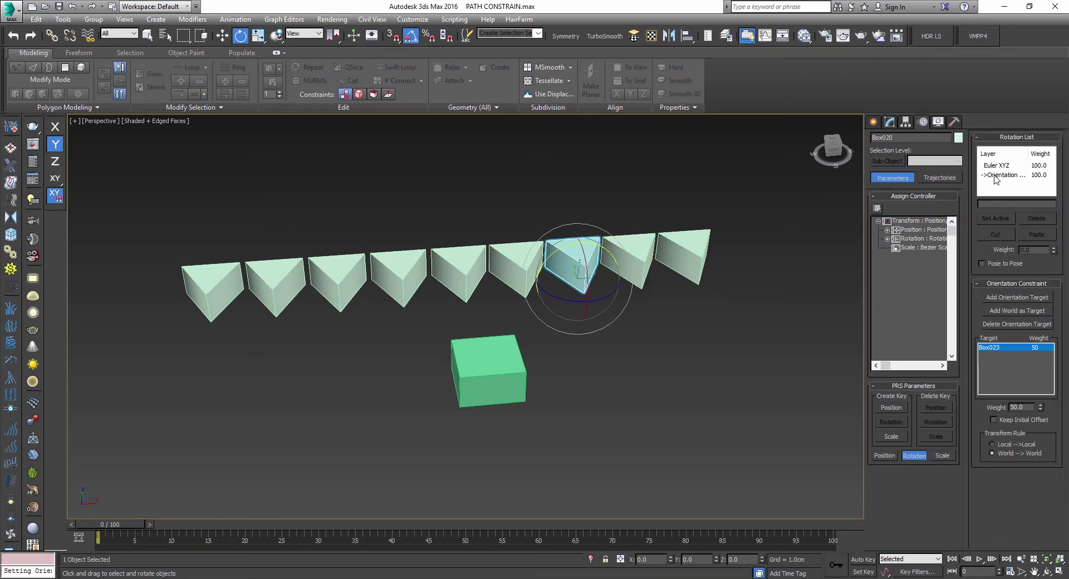
left_click(994, 176)
left_click_drag(1041, 250, 940, 245)
type("80")
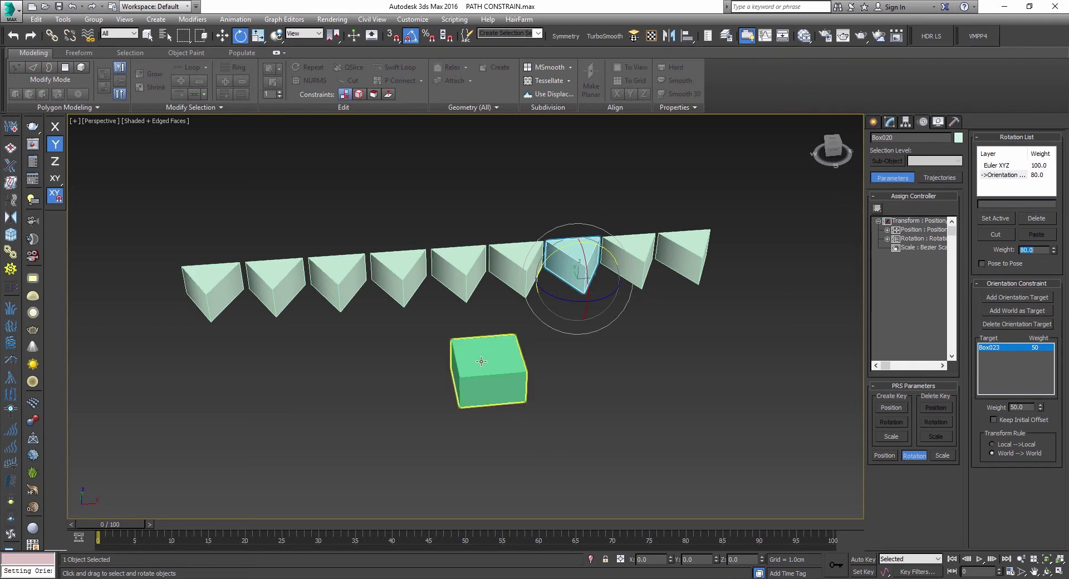
Try rotating the green box around several axes to test the weighted prisms, and undo the rotation
left_click(489, 379)
left_click_drag(470, 416, 569, 366)
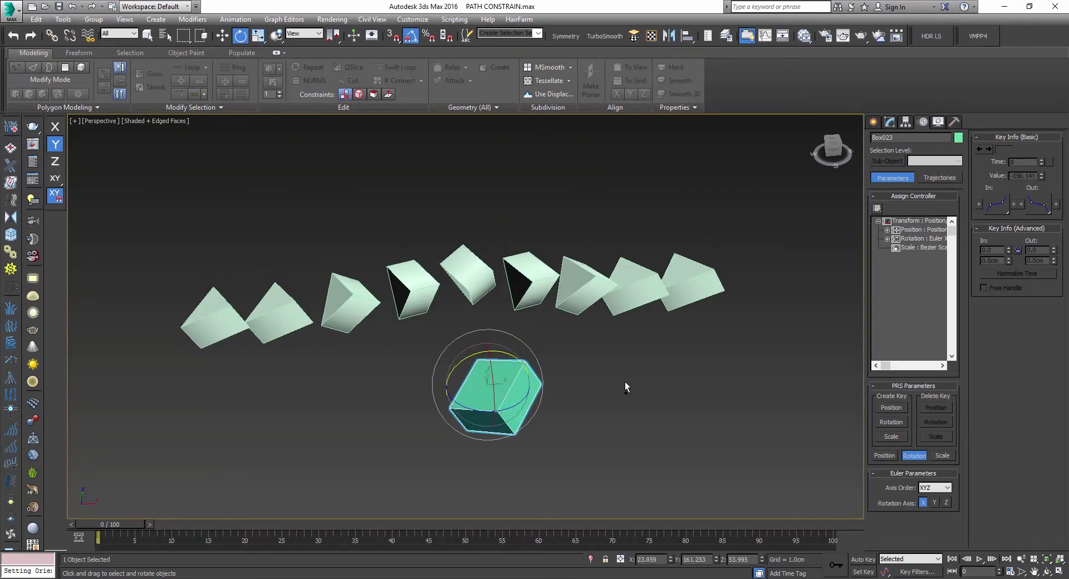
key("ctrl+z")
key("ctrl+z")
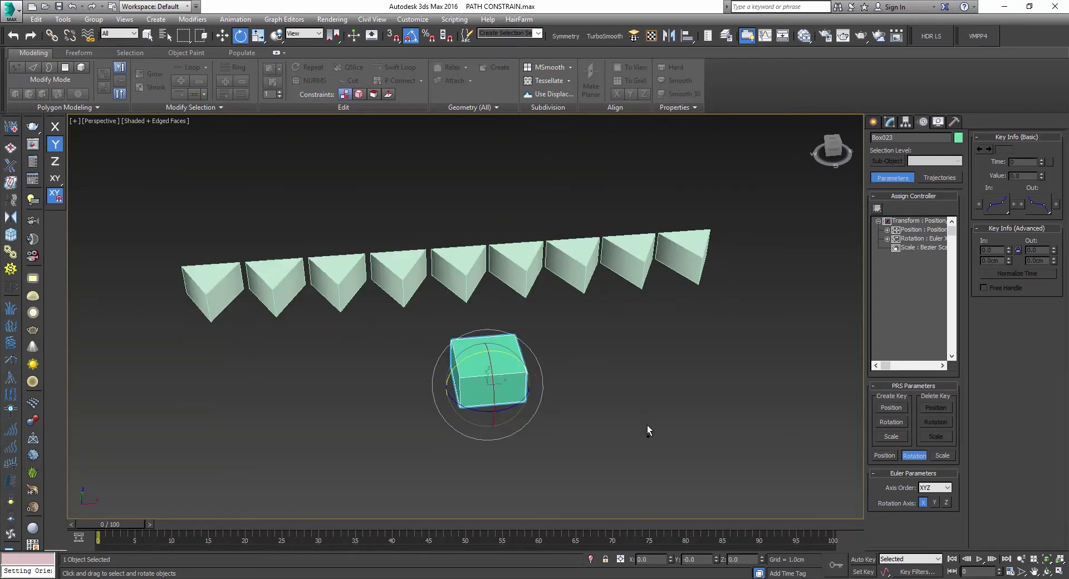
middle_click_drag(603, 389, 677, 376, "alt")
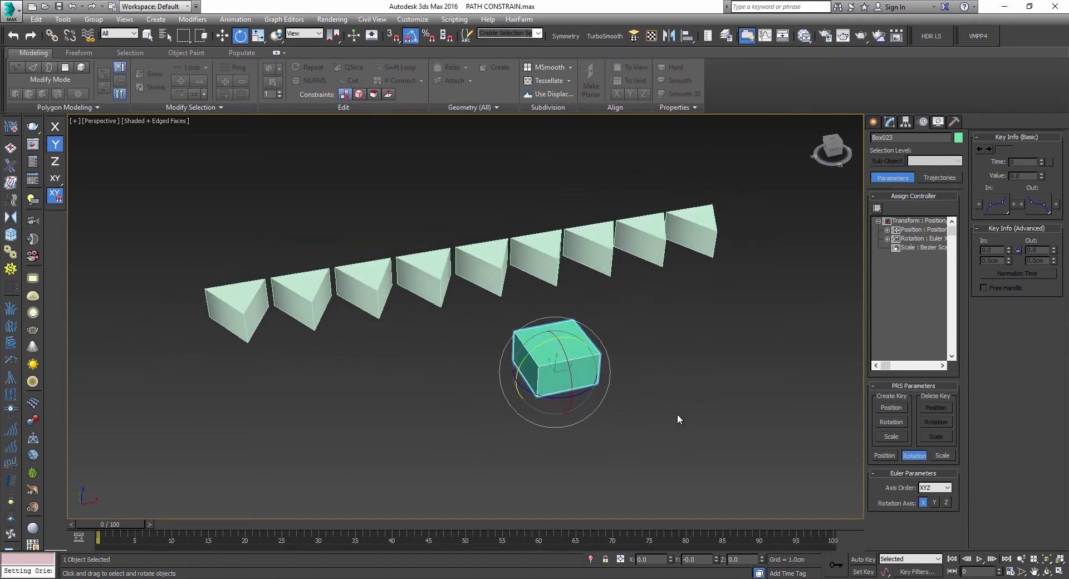
middle_click_drag(437, 351, 408, 349)
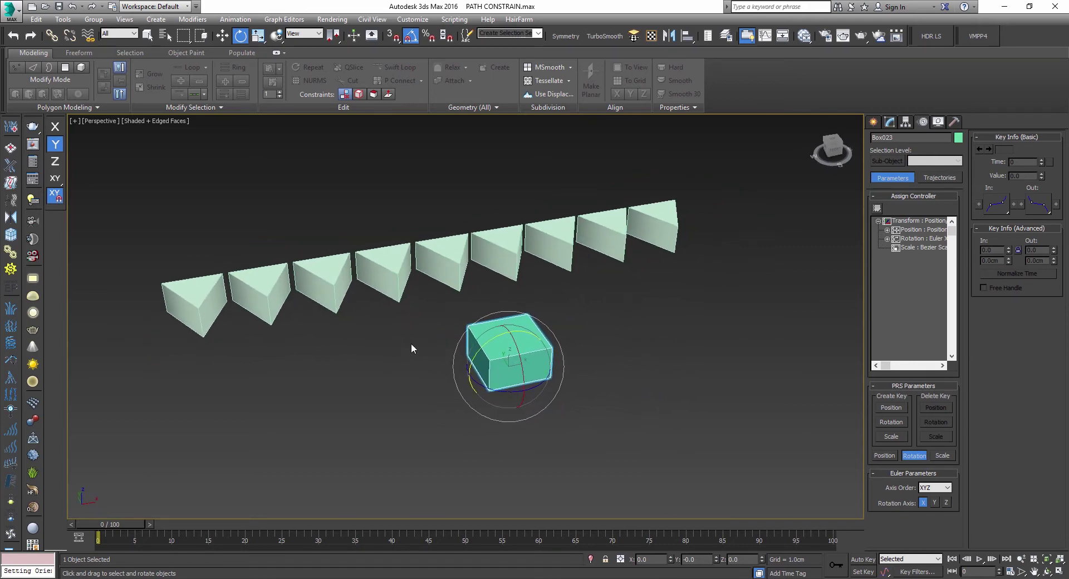
middle_click_drag(504, 344, 515, 351)
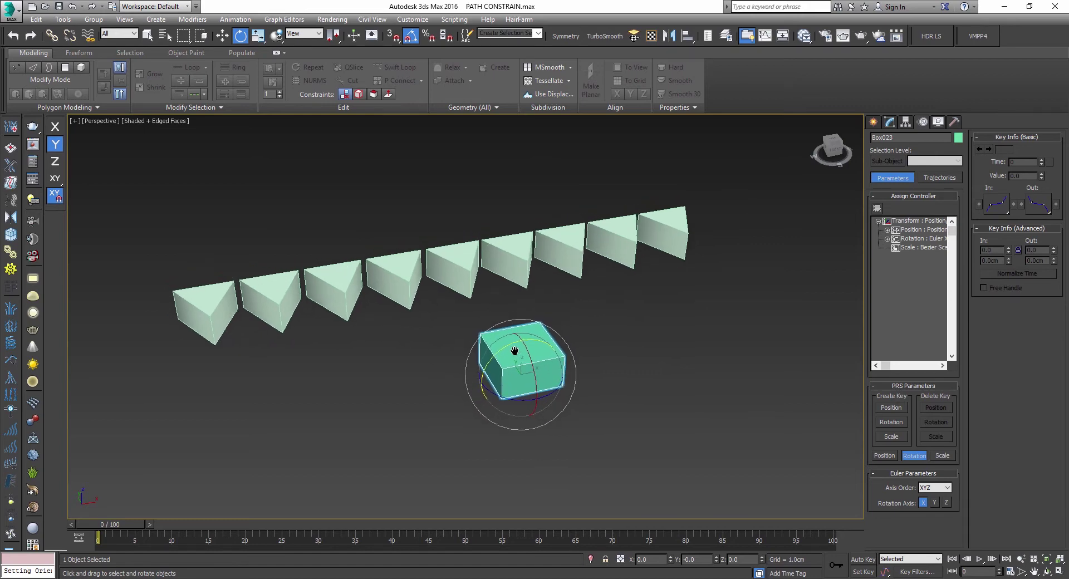
left_click(595, 396)
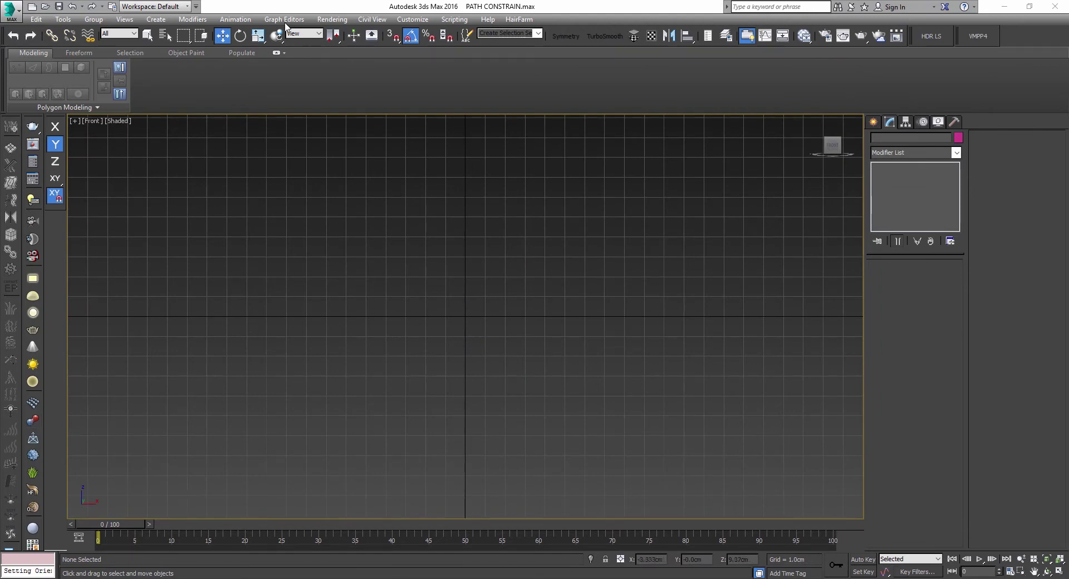
Look through the list of available animation constraints without applying any
left_click(245, 18)
mouse_move(262, 78)
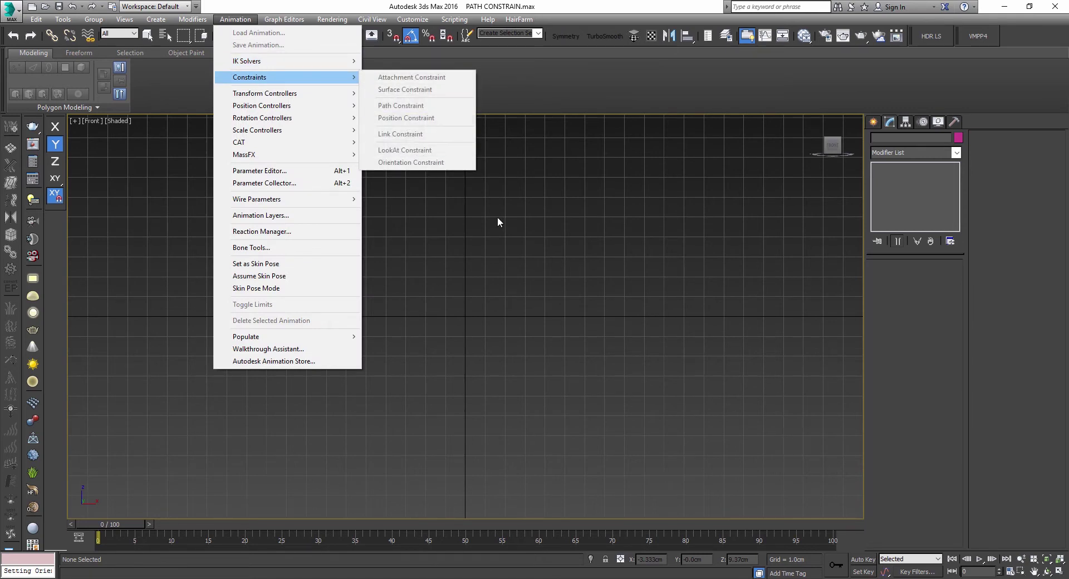
left_click(482, 224)
middle_click_drag(482, 225, 498, 336)
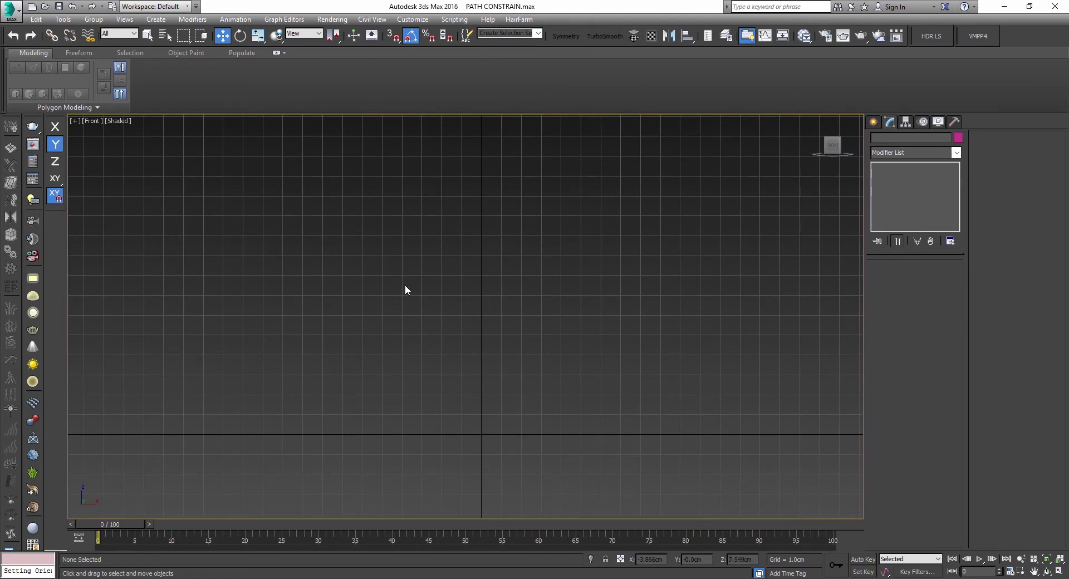
Unhide the security camera model in the empty scene and show it in the Perspective view
right_click(407, 286)
left_click(443, 234)
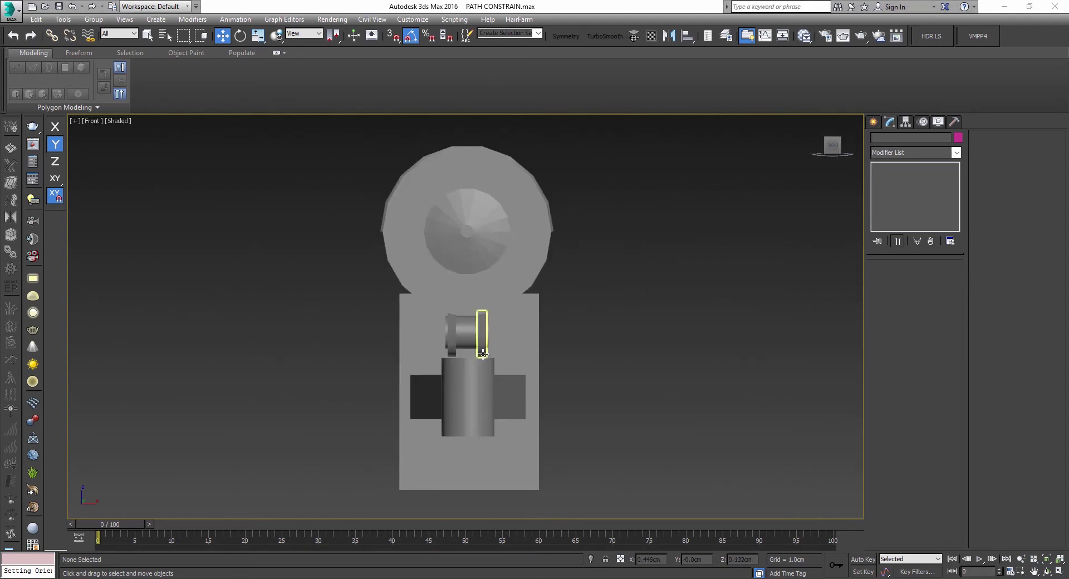
middle_click_drag(528, 336, 434, 345, "alt")
key("p")
Examine the security camera model, its lens front and its wall bracket from several sides
scroll(434, 345, "down", 5)
scroll(436, 343, "up", 4)
scroll(456, 342, "down", 2)
middle_click_drag(455, 340, 160, 367, "alt")
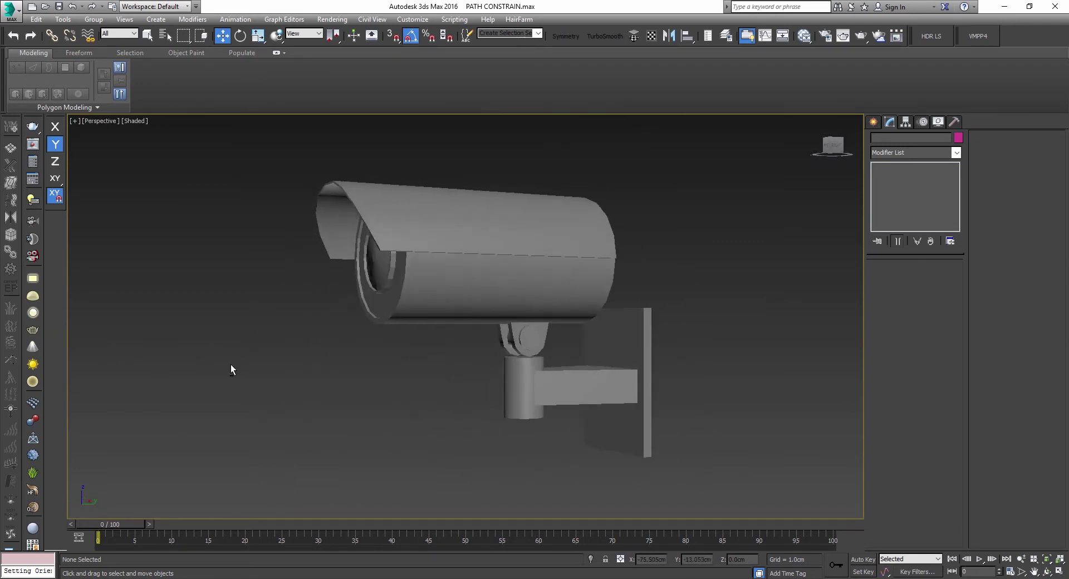
scroll(439, 373, "down", 5)
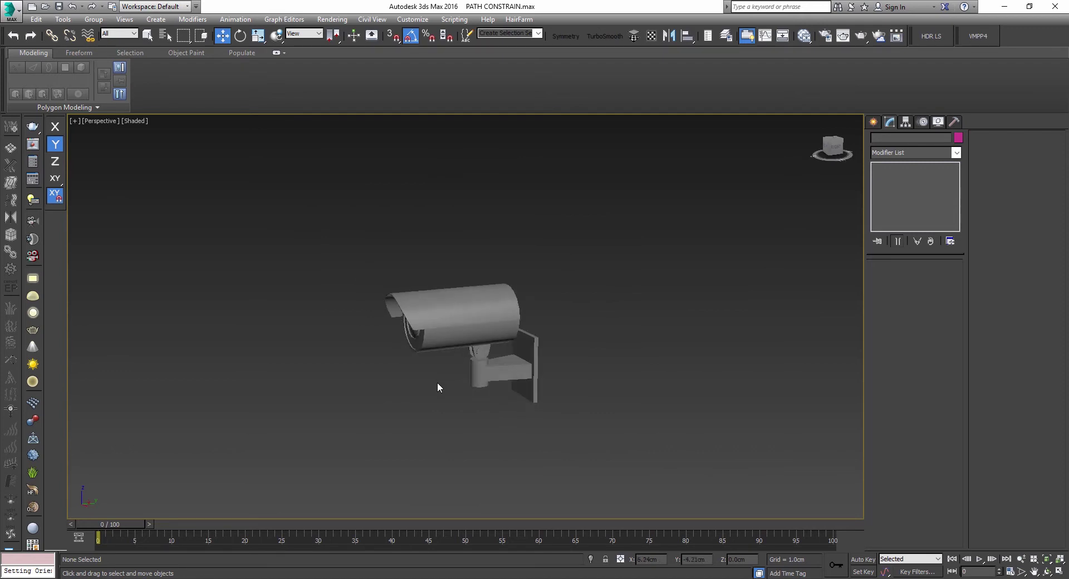
middle_click_drag(460, 345, 575, 351, "alt")
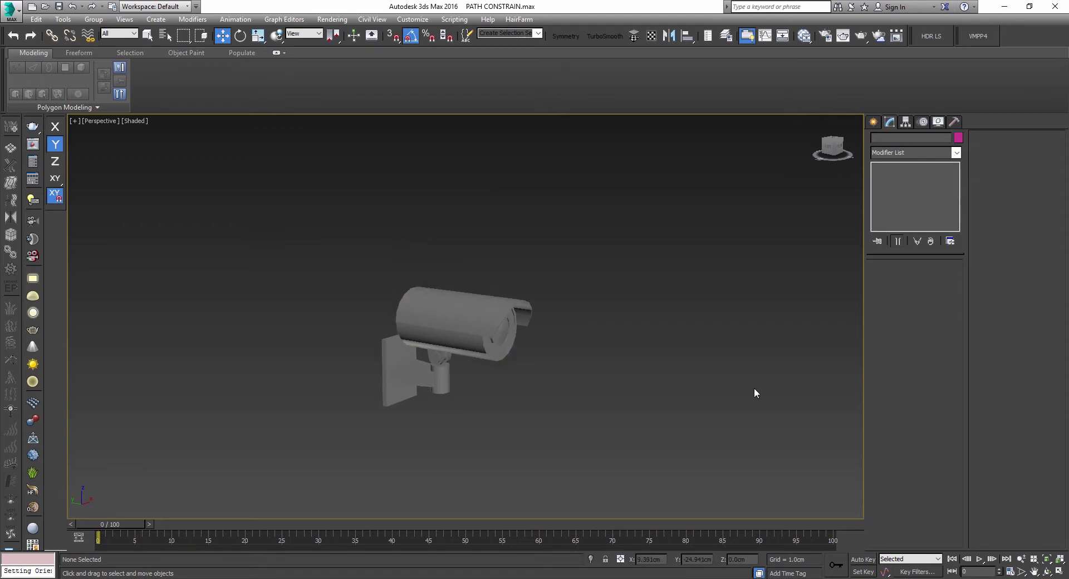
middle_click_drag(503, 332, 435, 317, "alt")
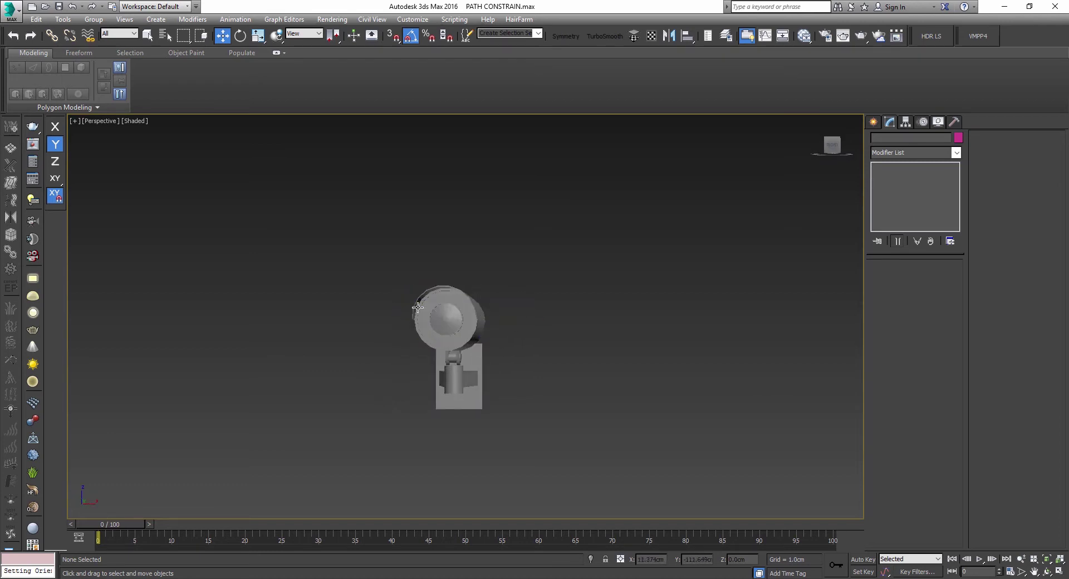
middle_click_drag(487, 354, 579, 376, "alt")
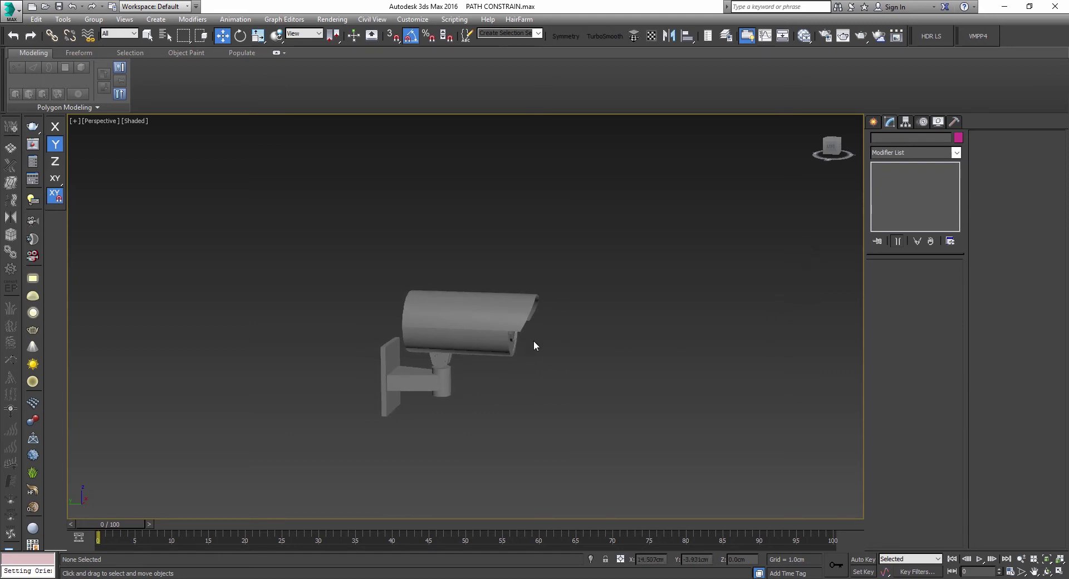
Select the hinge cylinder under the camera and the camera body in turn to inspect the separate parts
left_click(443, 359)
scroll(444, 356, "up", 6)
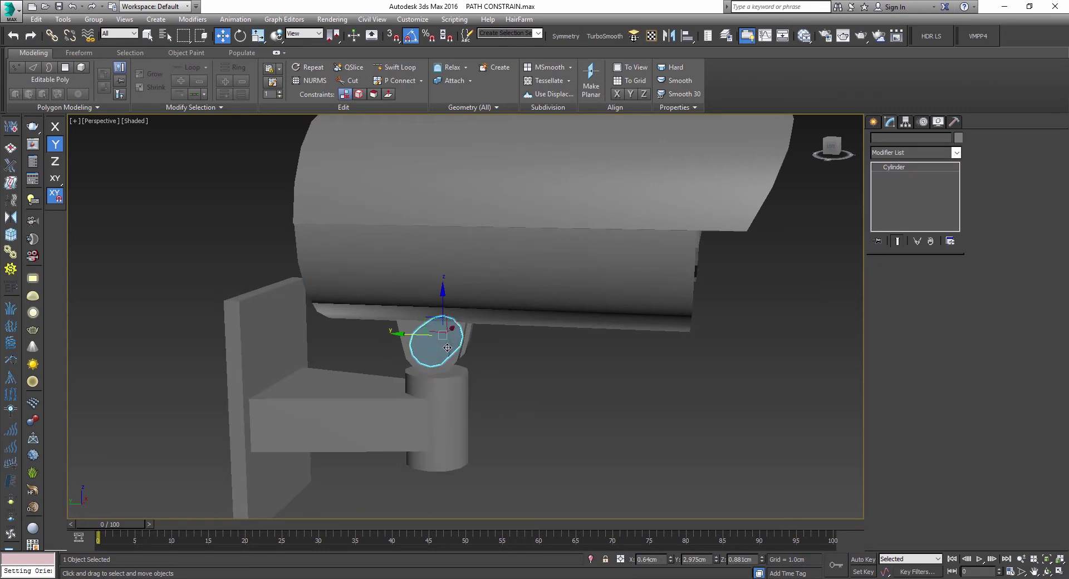
middle_click_drag(451, 329, 384, 334, "alt")
left_click(586, 262)
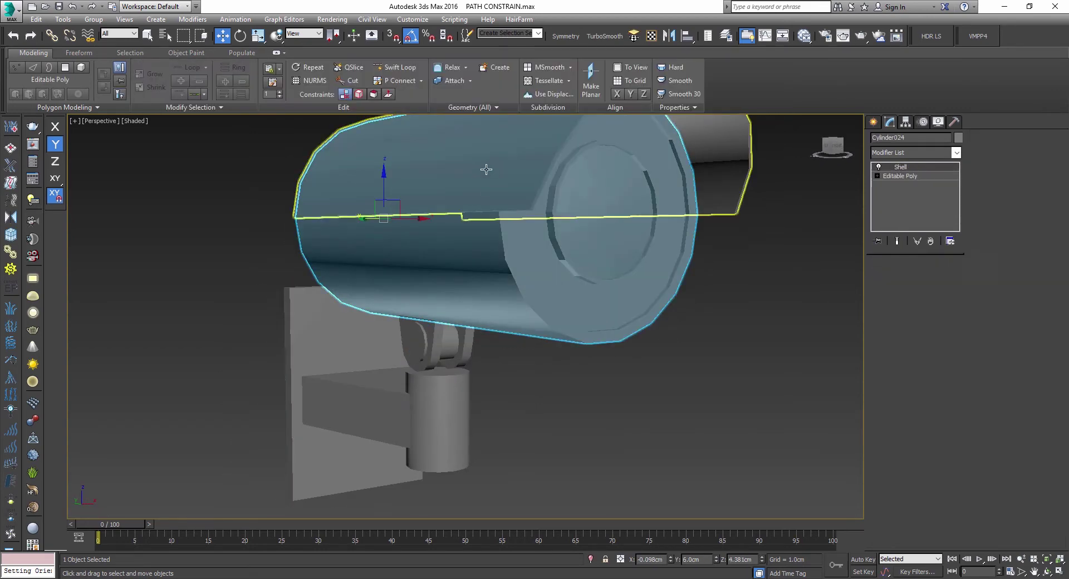
Select the camera's curved hood and frame it in the Left view
left_click(486, 169)
middle_click_drag(485, 169, 495, 265, "alt")
key("f")
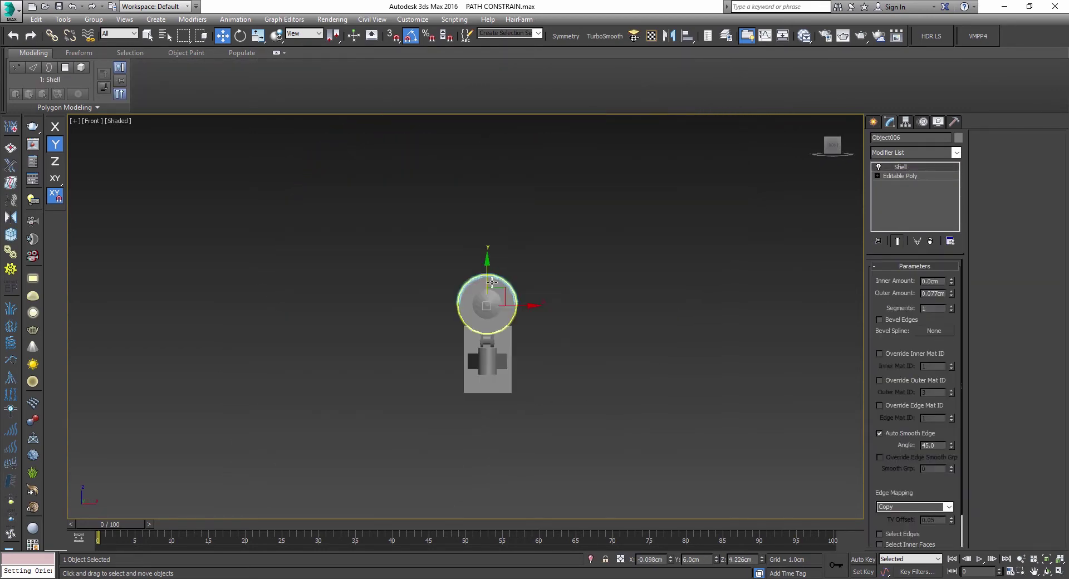
key("z")
key("l")
key("z")
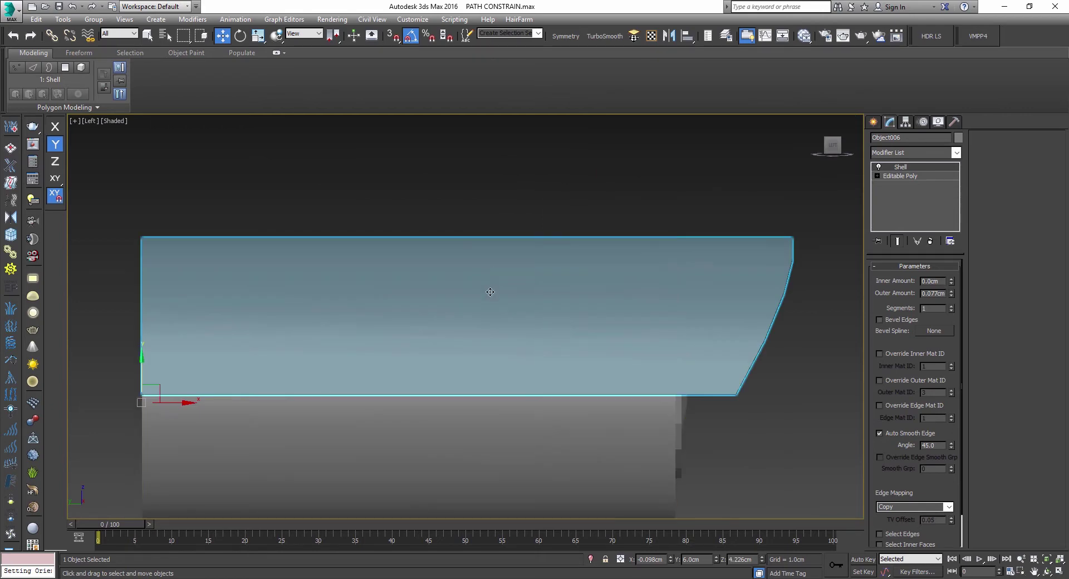
scroll(488, 356, "down", 3)
left_click(486, 421)
middle_click_drag(542, 400, 633, 313)
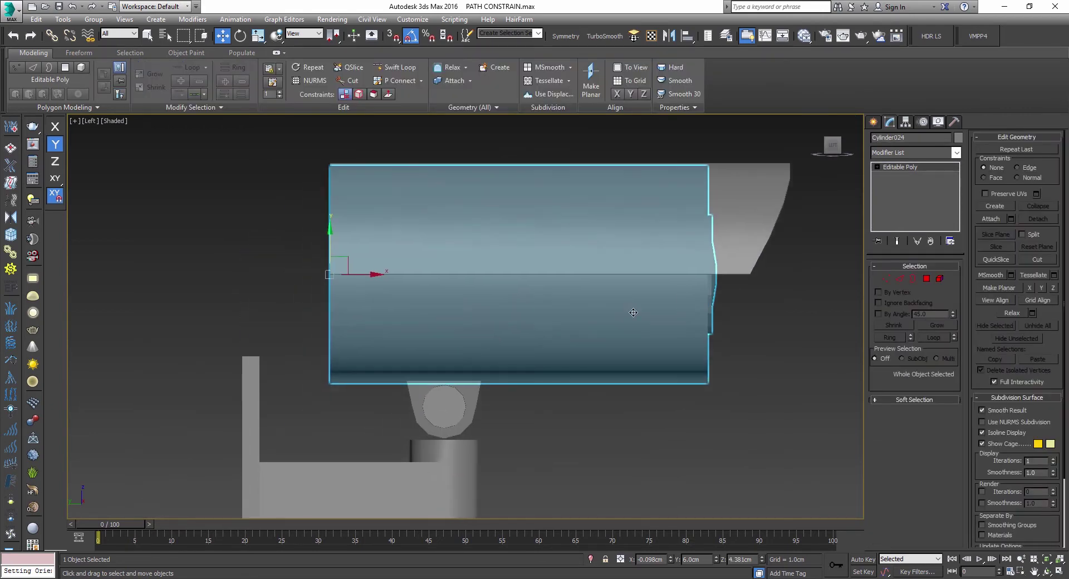
left_click(992, 221)
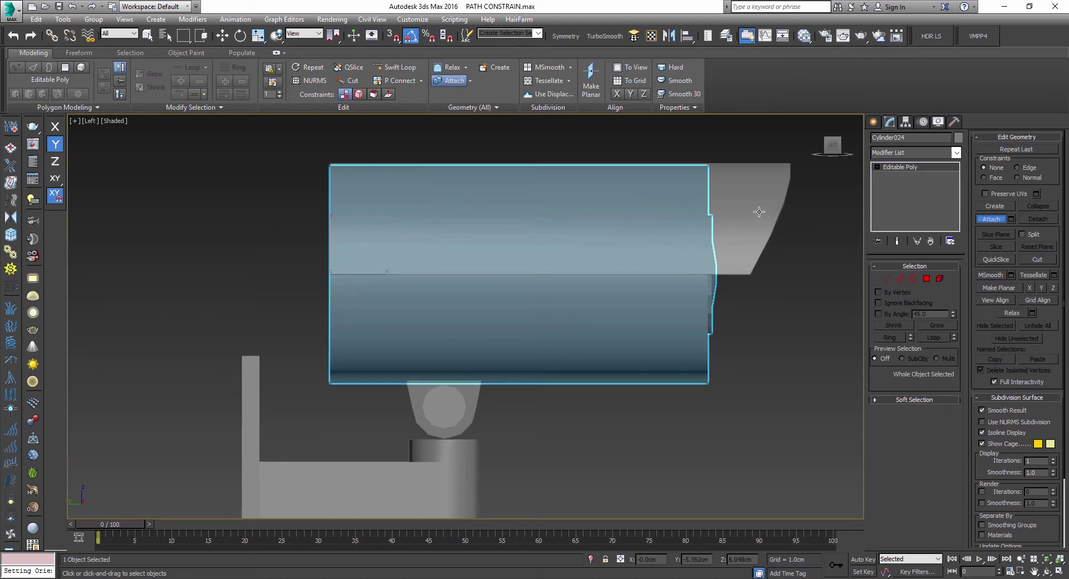
right_click(765, 317)
left_click(765, 317)
Select the camera body, hood and hinge parts together to examine which pieces belong to the moving head
left_click_drag(791, 350, 283, 173)
left_click_drag(479, 402, 481, 400, "ctrl")
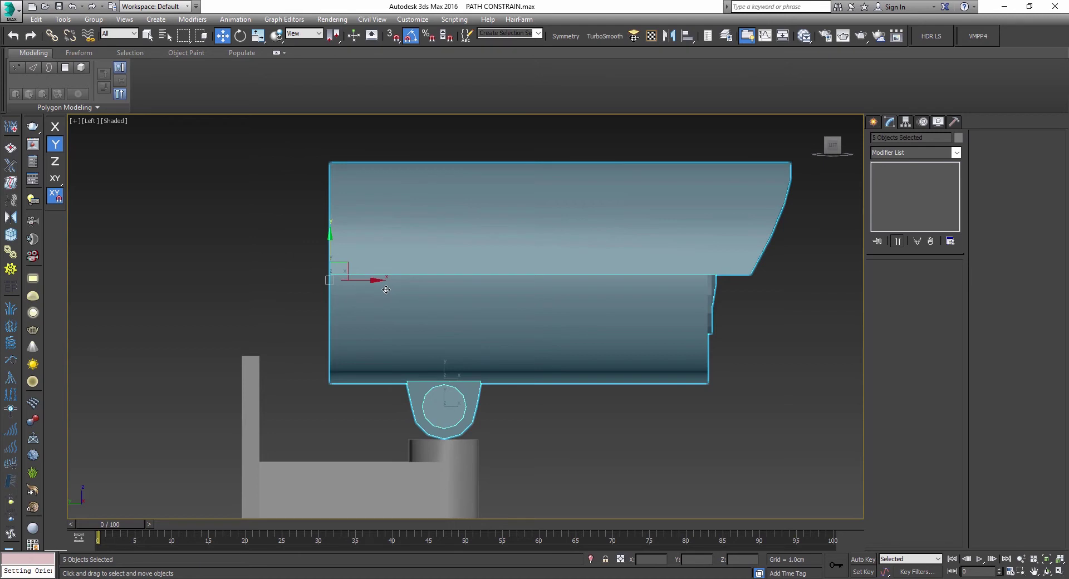
scroll(385, 286, "down", 2)
left_click_drag(362, 270, 418, 237)
Attach the curved hood and the hinge mount pieces to the camera body so the moving head is one editable poly
left_click(573, 301)
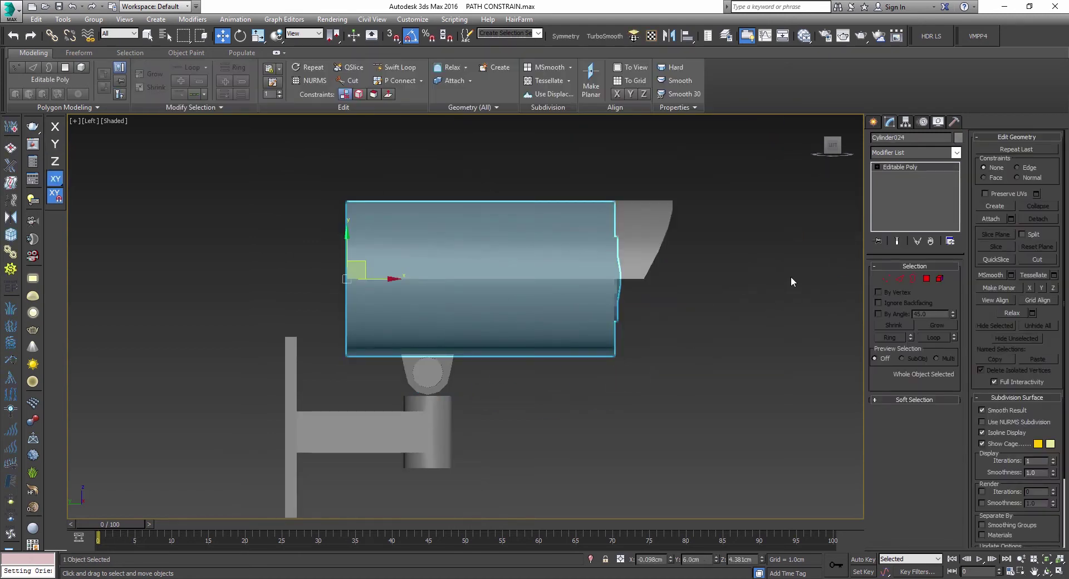
left_click(990, 220)
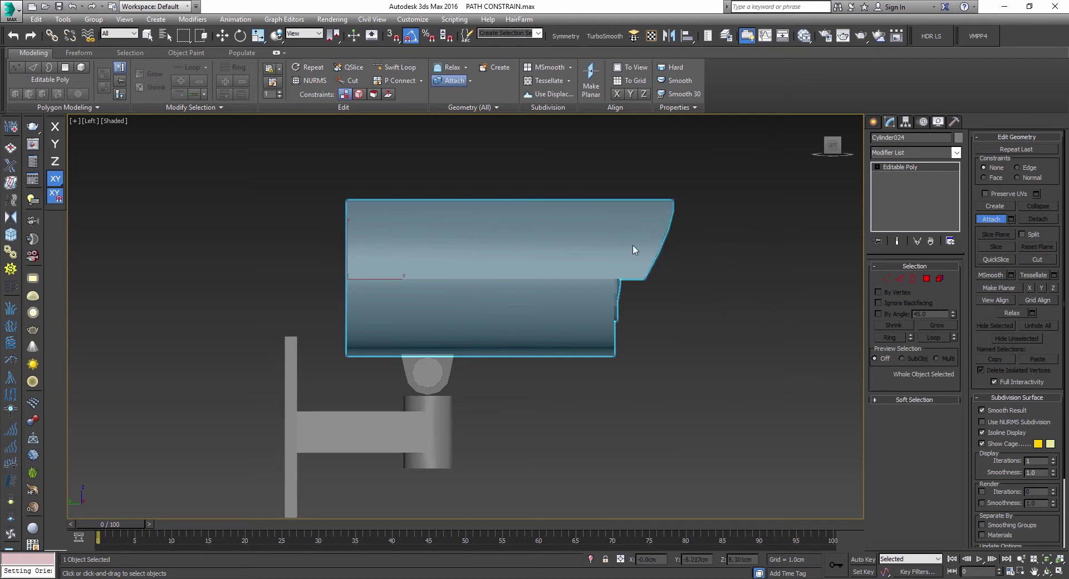
scroll(462, 351, "up", 4)
left_click(462, 350)
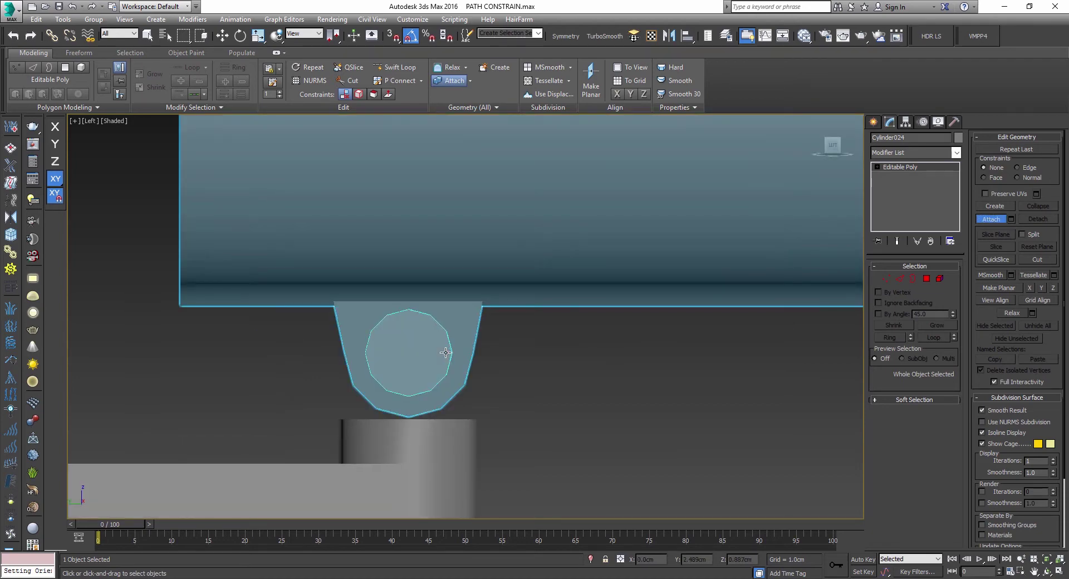
key("p")
middle_click_drag(446, 352, 499, 350, "alt")
key("l")
right_click(600, 388)
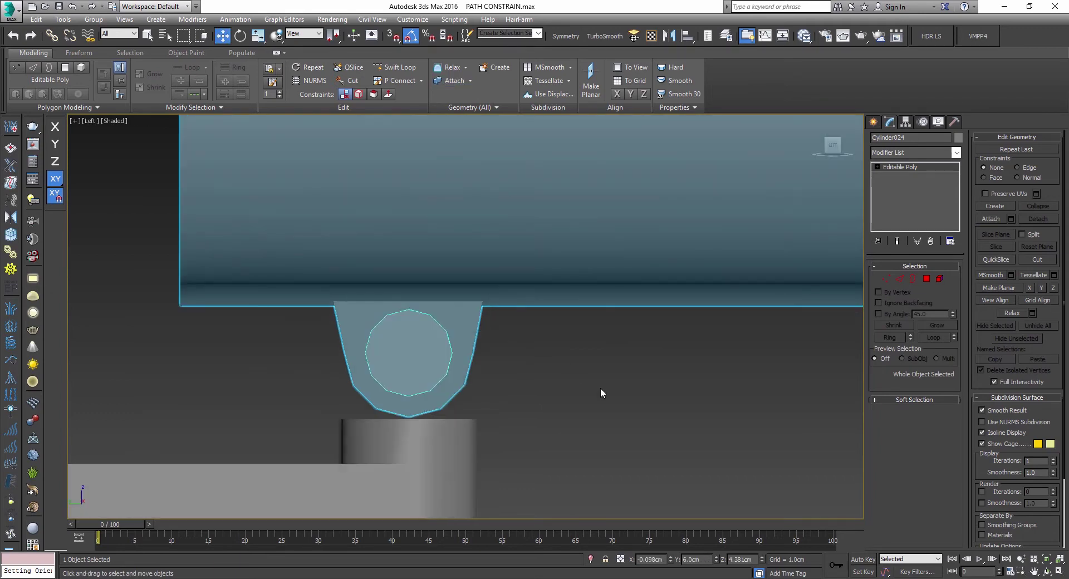
left_click(600, 388)
Select the combined camera head and the wall bracket in turn to check the two separate objects
scroll(600, 387, "down", 5)
left_click(592, 331)
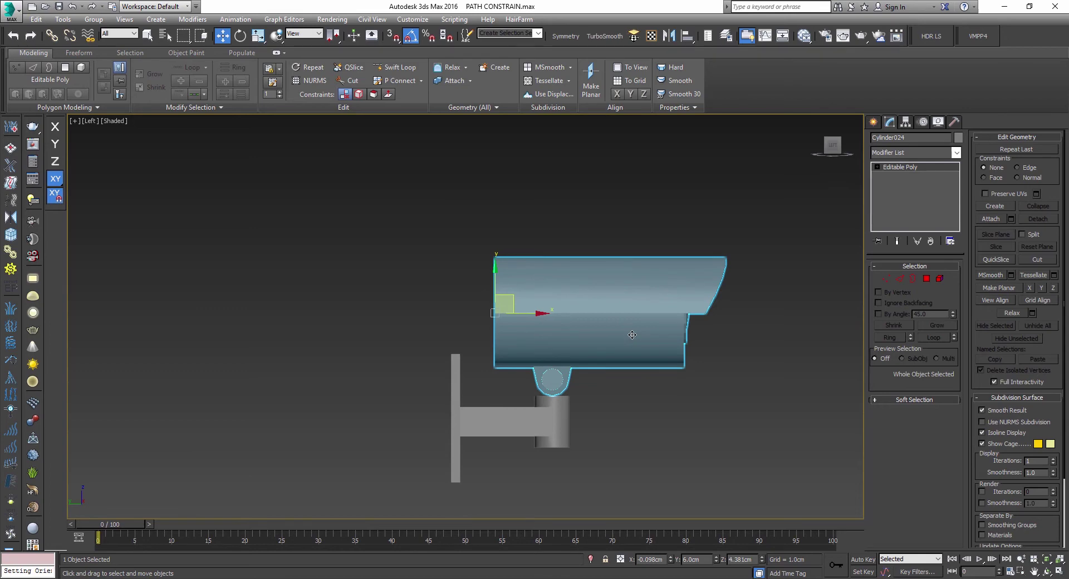
scroll(568, 478, "up", 5)
left_click(566, 327)
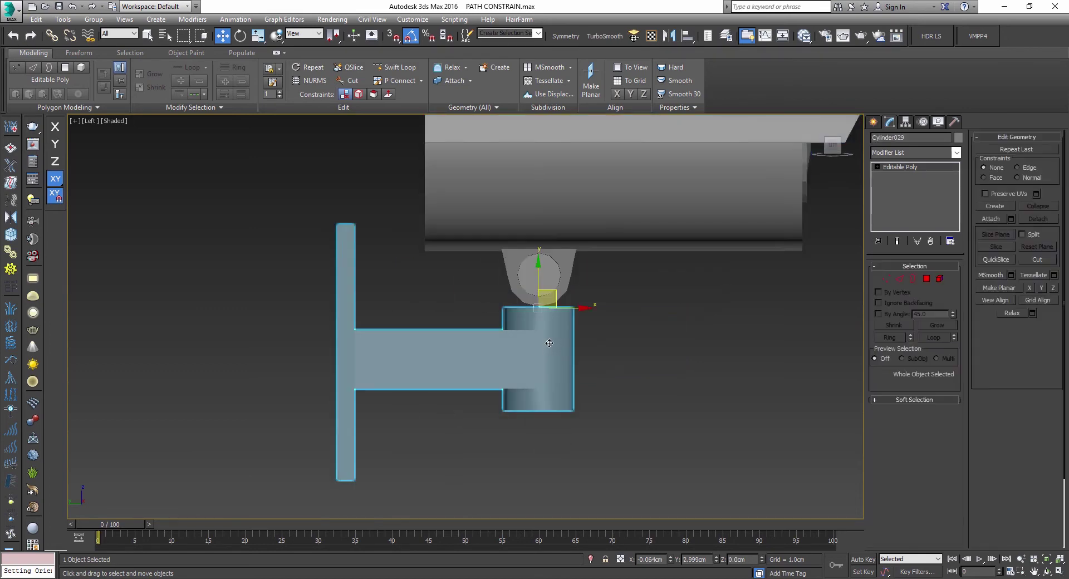
scroll(566, 326, "down", 3)
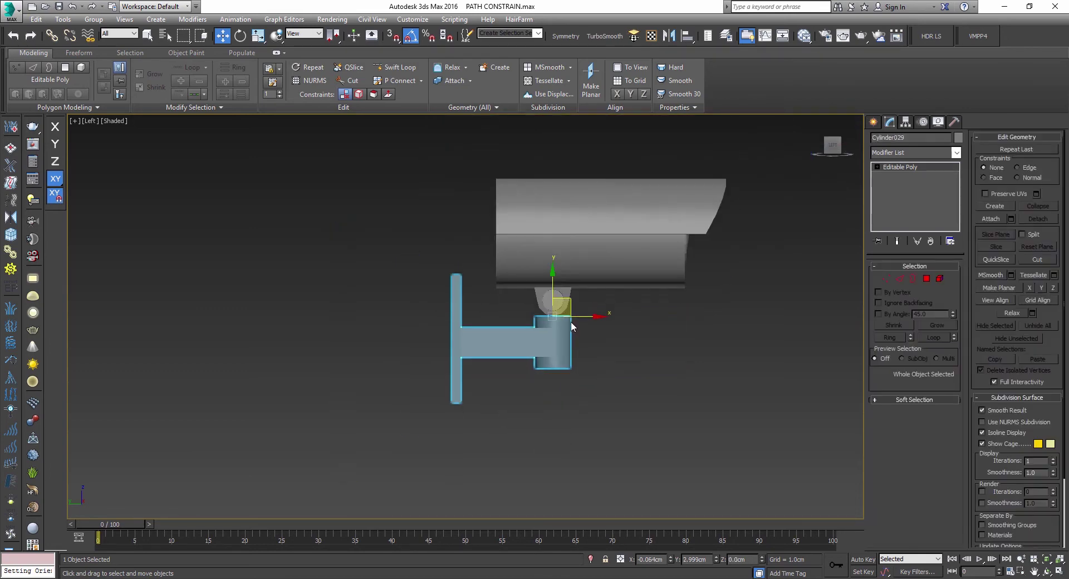
left_click(583, 236)
scroll(583, 236, "up", 2)
scroll(582, 236, "down", 1)
middle_click_drag(583, 237, 402, 245)
scroll(400, 245, "down", 1)
Create a sphere of about 1.1 cm radius in front of the camera in the Top view
key("t")
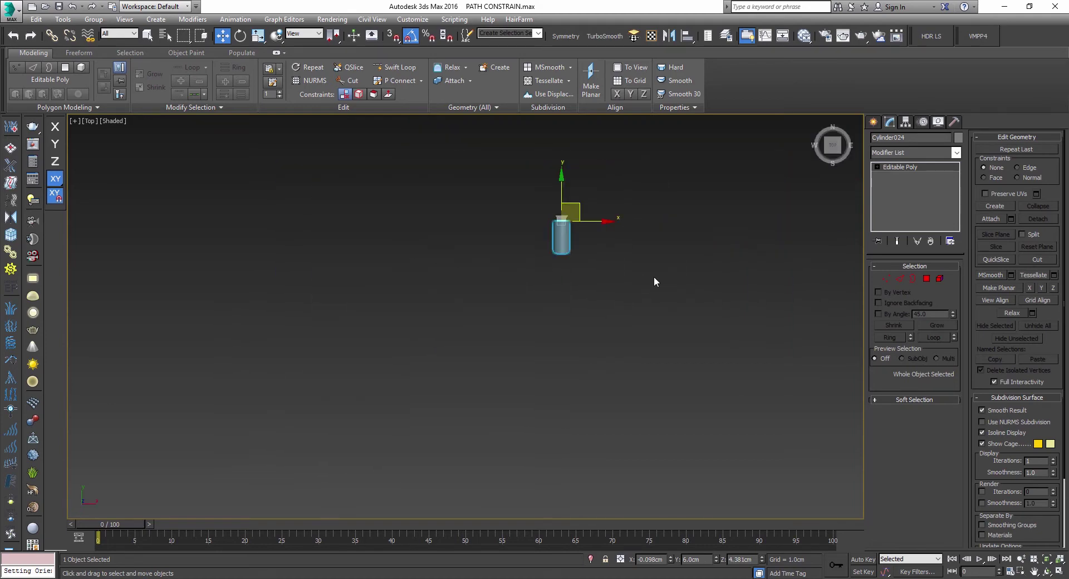
key("z")
left_click(871, 123)
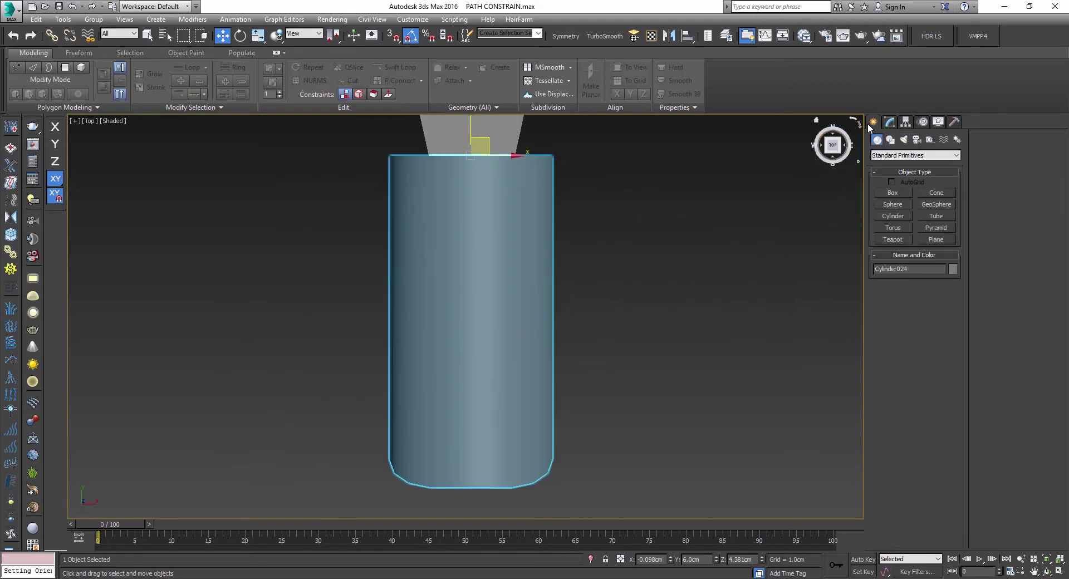
left_click(887, 205)
scroll(763, 299, "down", 3)
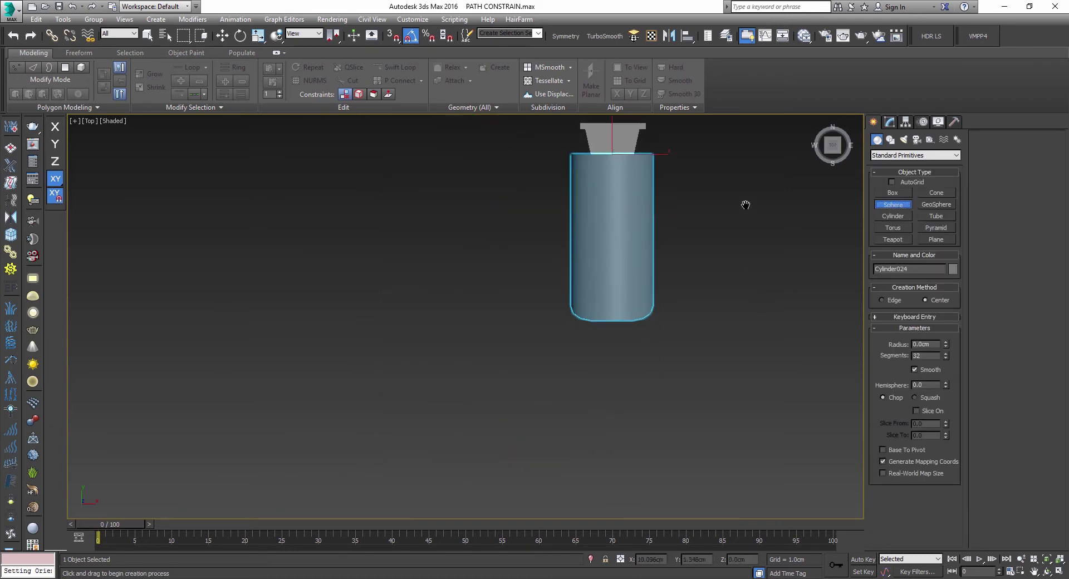
left_click_drag(606, 391, 597, 401)
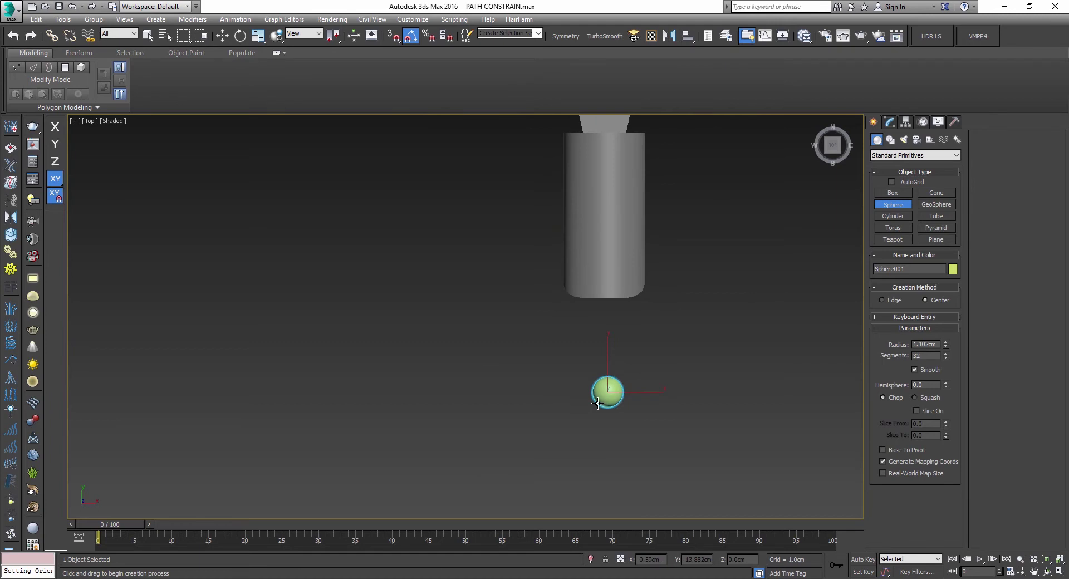
key("w")
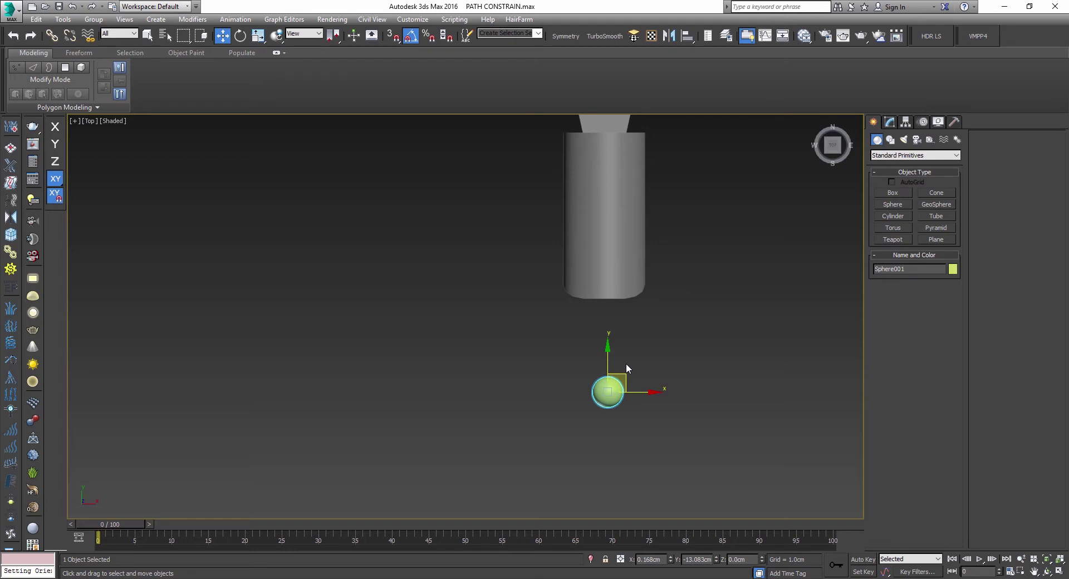
left_click(634, 374)
left_click(614, 392)
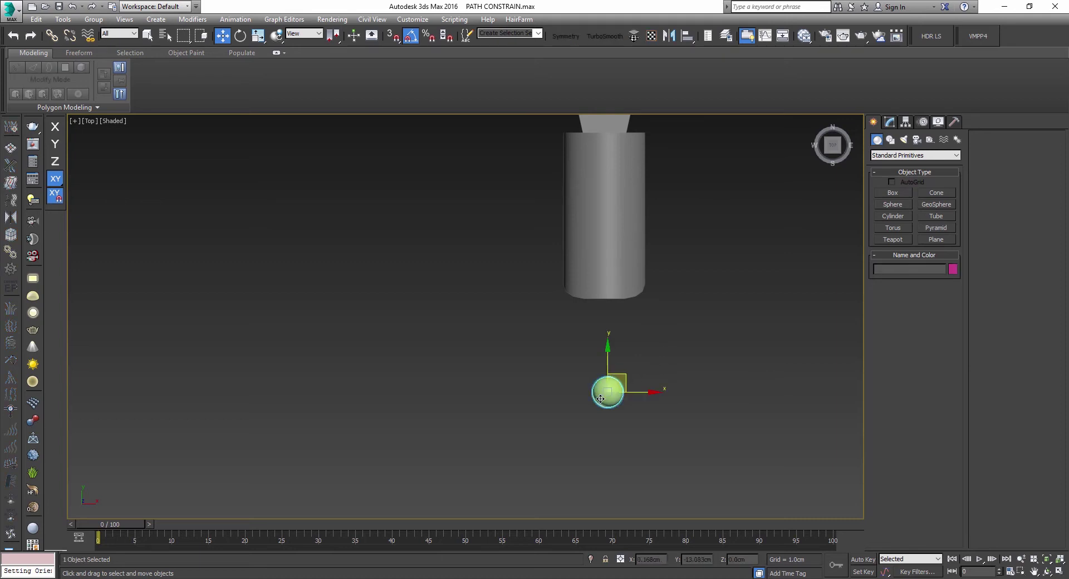
middle_click_drag(624, 321, 608, 341)
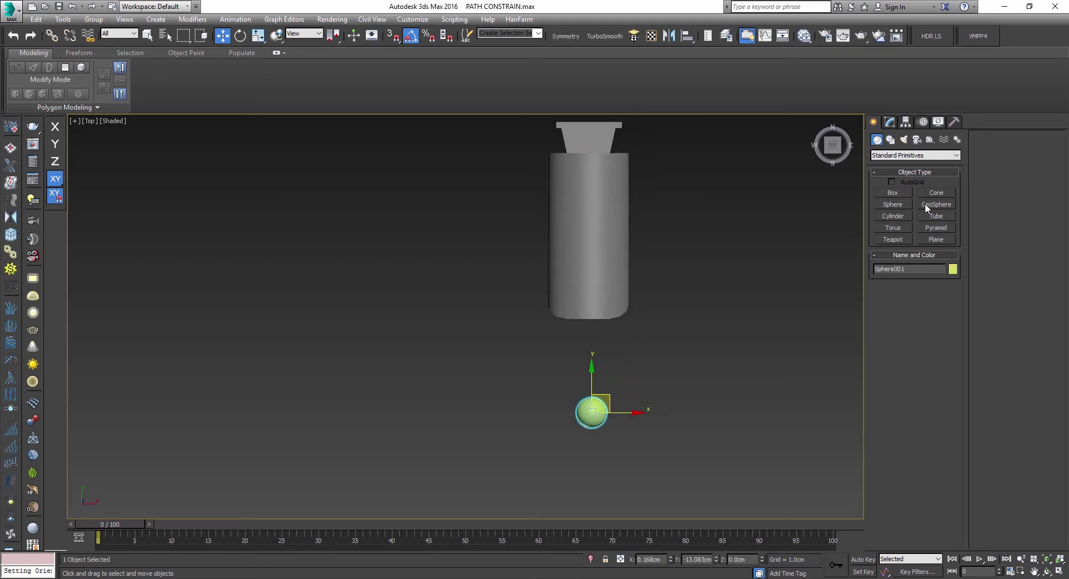
key("F4")
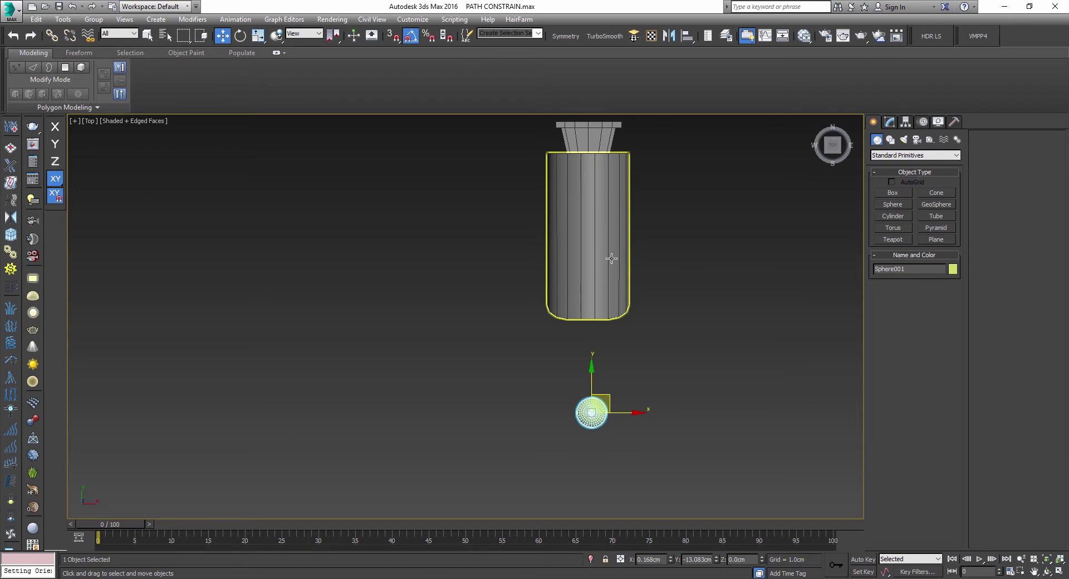
left_click(611, 258)
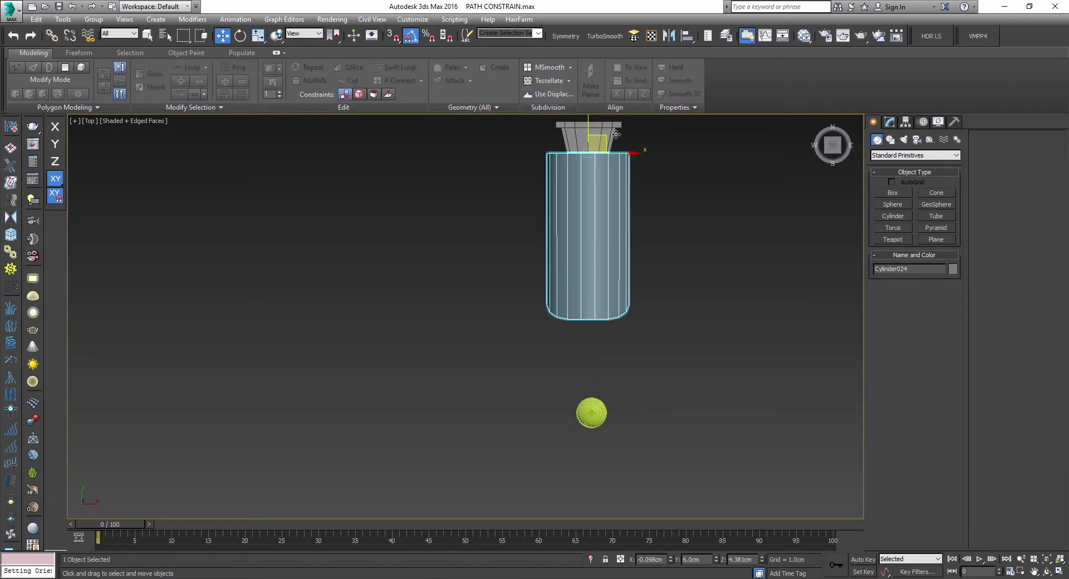
left_click(689, 37)
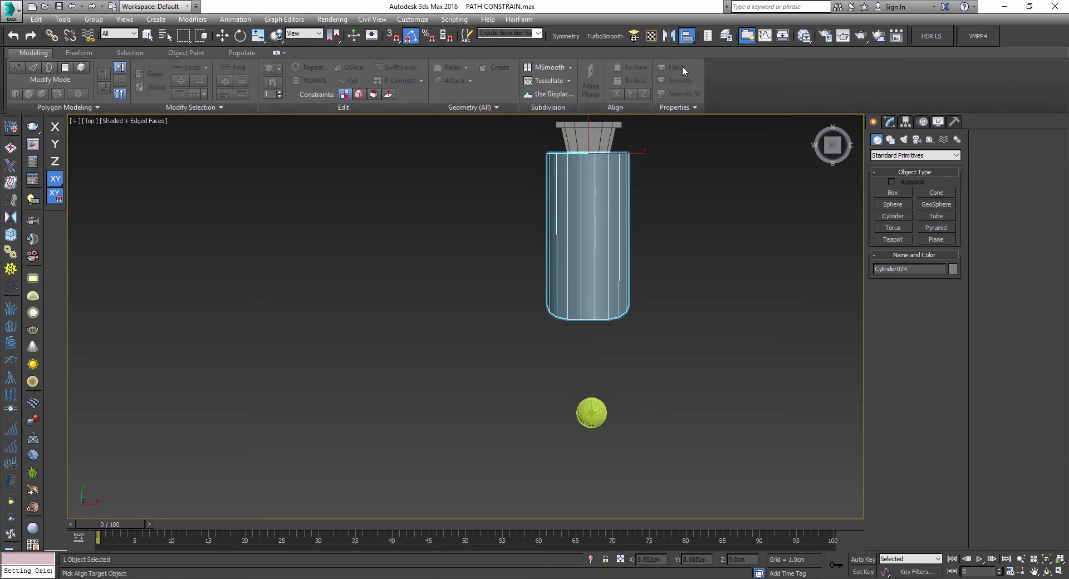
key("2")
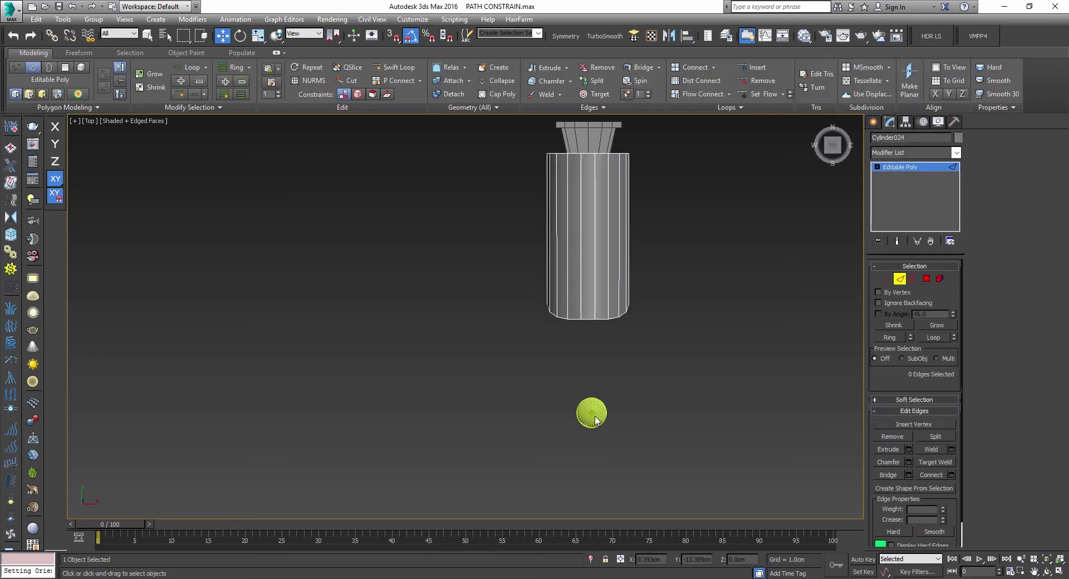
left_click(899, 278)
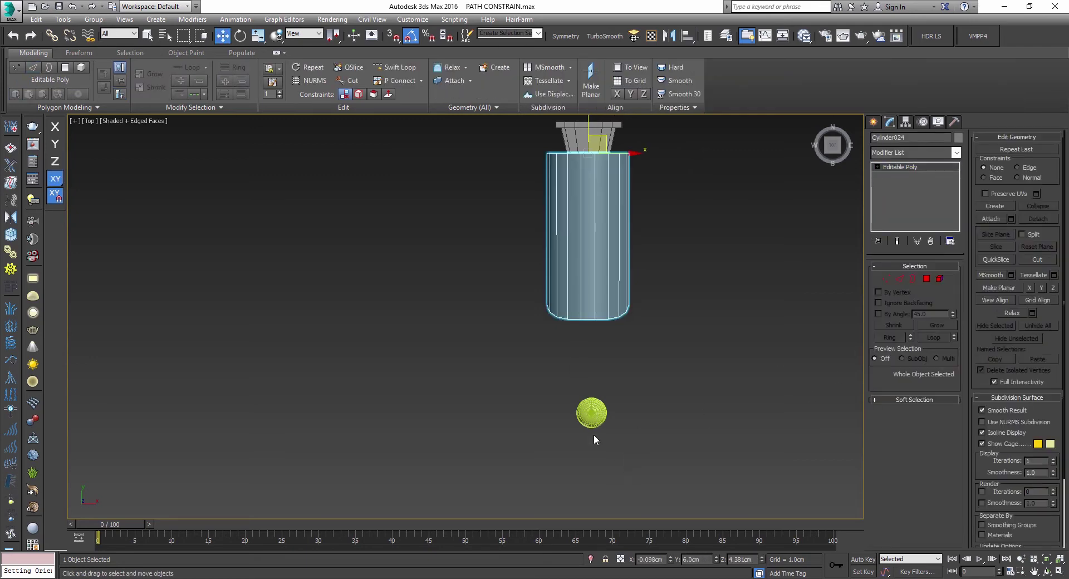
Align the sphere to the camera head, centre to centre, on the X, Y and Z positions
left_click(591, 413)
left_click(686, 38)
left_click(588, 228)
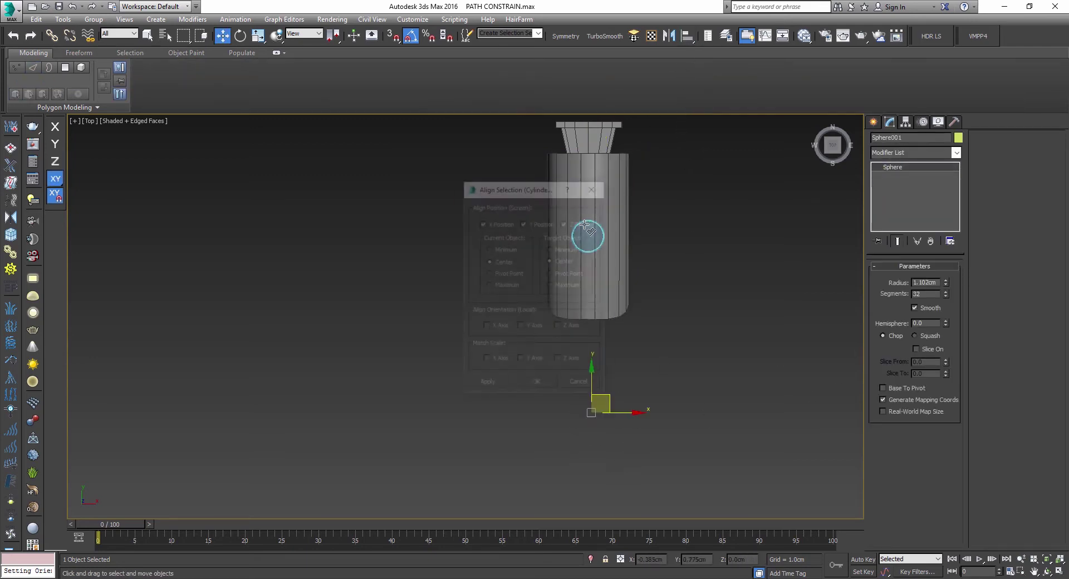
left_click(538, 385)
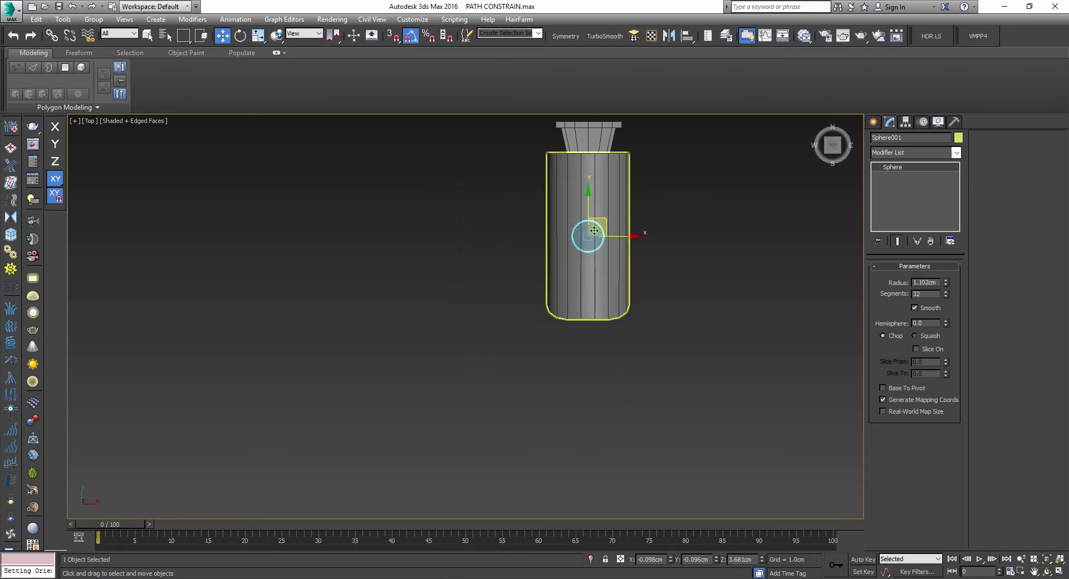
Move the sphere straight out along the camera's length until it sits well in front of the lens
left_click_drag(587, 204, 584, 404)
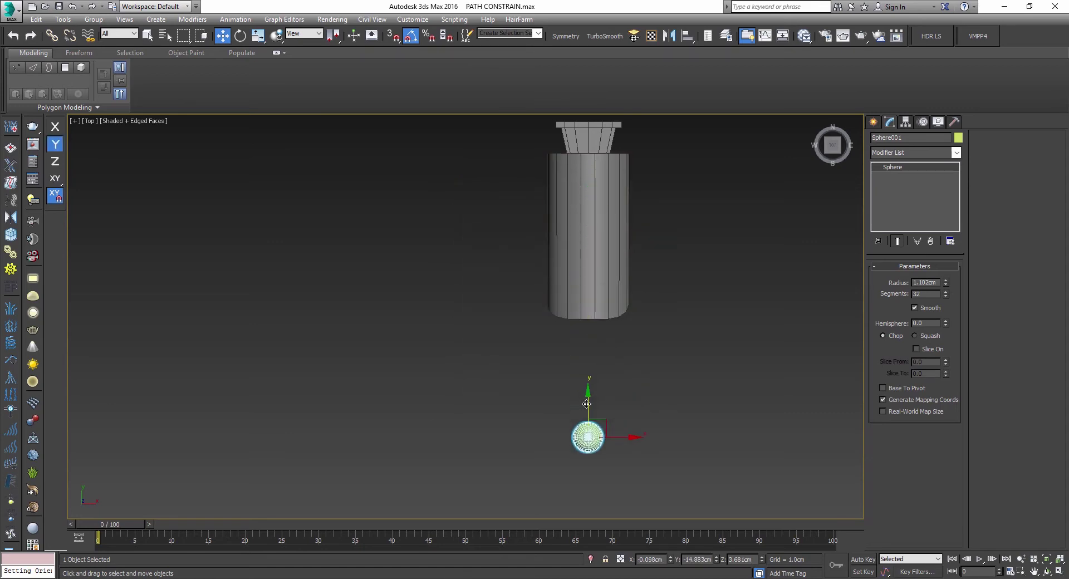
key("l")
key("z")
scroll(599, 371, "down", 4)
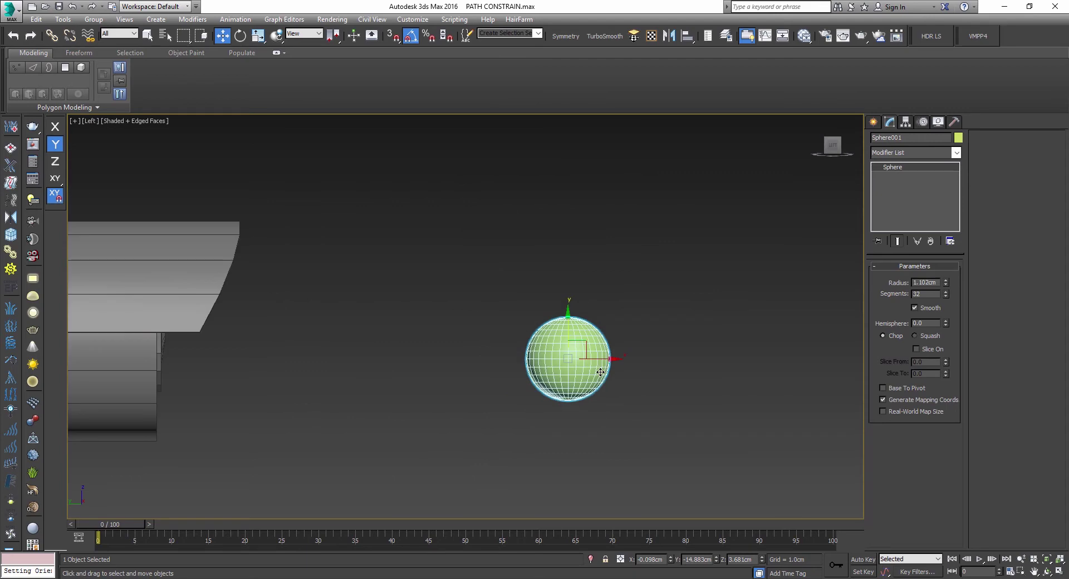
scroll(429, 334, "down", 3)
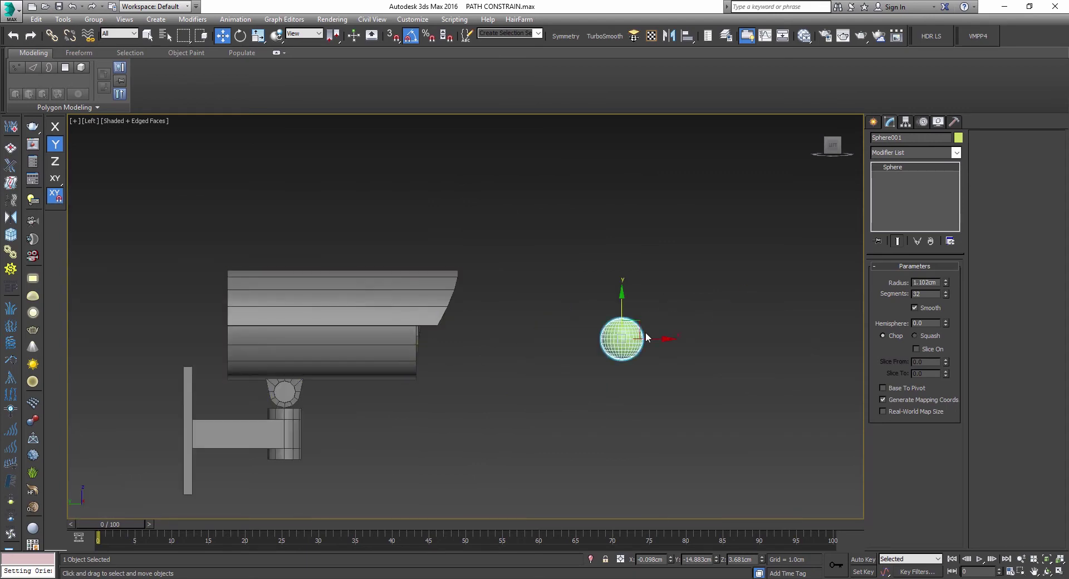
scroll(654, 337, "down", 3)
left_click_drag(654, 336, 730, 336)
left_click(679, 362)
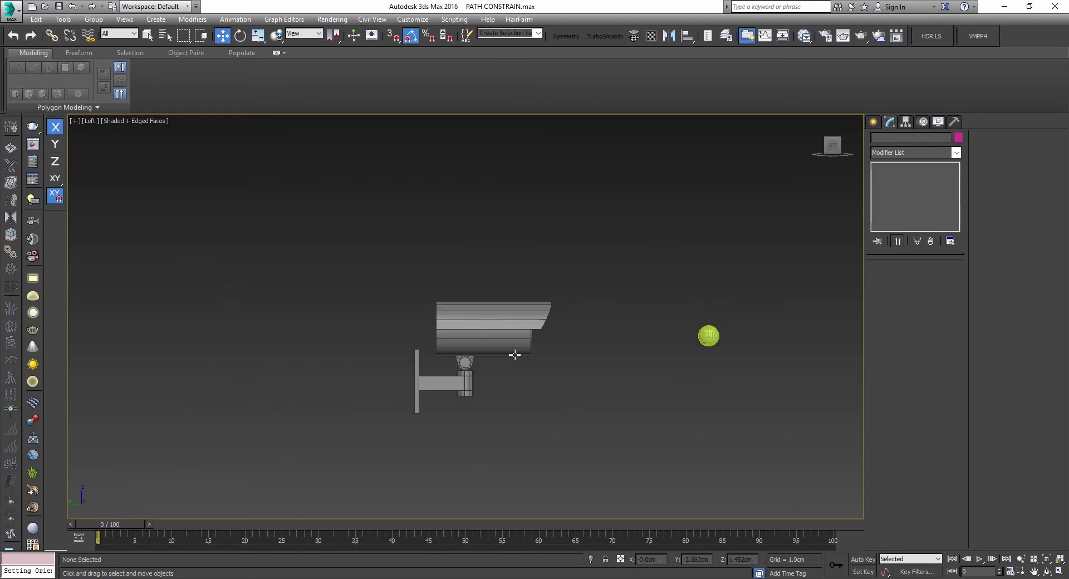
Select the camera head and show the scene in the Perspective view with edged faces turned off
left_click(512, 351)
scroll(523, 353, "up", 4)
scroll(548, 355, "down", 2)
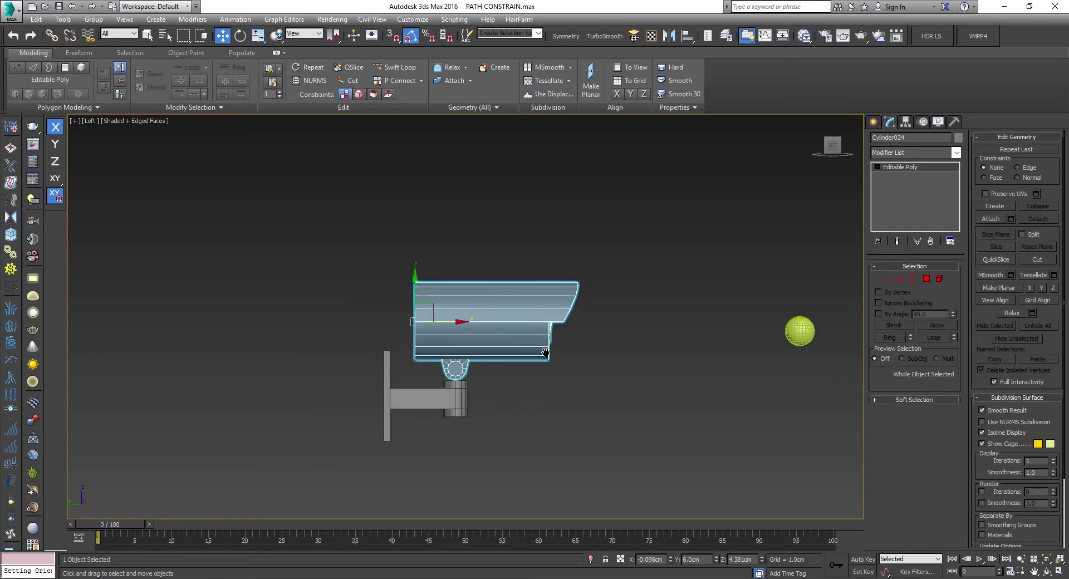
middle_click_drag(554, 359, 412, 331)
key("p")
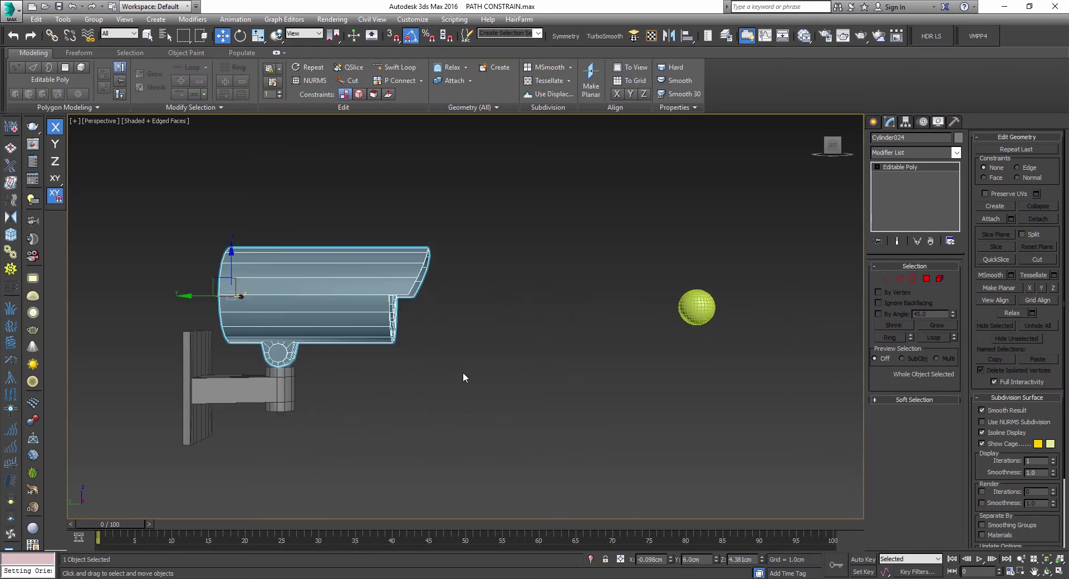
mouse_move(542, 354)
middle_mouse_down("alt")
mouse_move(499, 367)
mouse_move(500, 354)
middle_mouse_up("alt")
key("F4")
middle_click_drag(627, 339, 664, 334, "alt")
Adjust the sphere's distance from the camera along the Y axis in the Perspective view
left_click(733, 283)
scroll(733, 284, "down", 4)
middle_click_drag(714, 291, 663, 298)
left_click_drag(652, 291, 720, 293)
middle_click_drag(719, 293, 398, 289, "alt")
scroll(647, 287, "up", 5)
Apply a LookAt constraint to the camera head with the sphere as its target
left_click(262, 243)
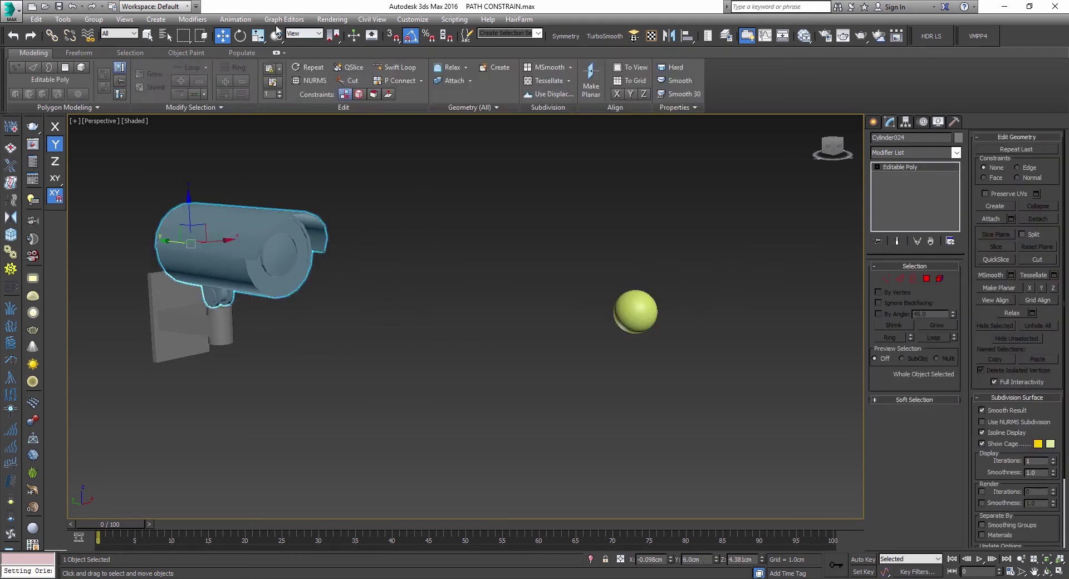
left_click(246, 23)
left_click(210, 190)
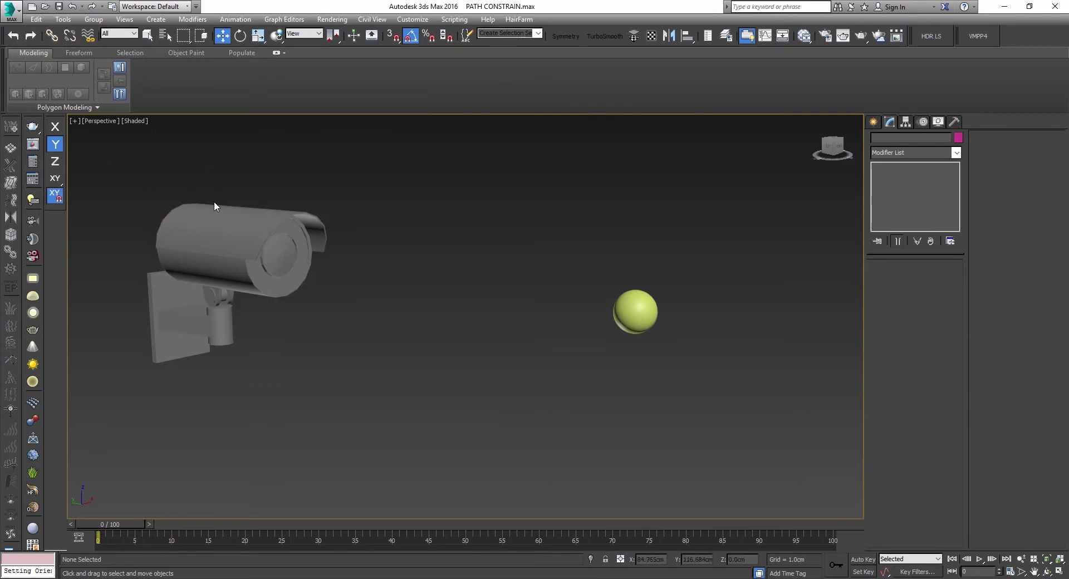
left_click(220, 217)
left_click(235, 19)
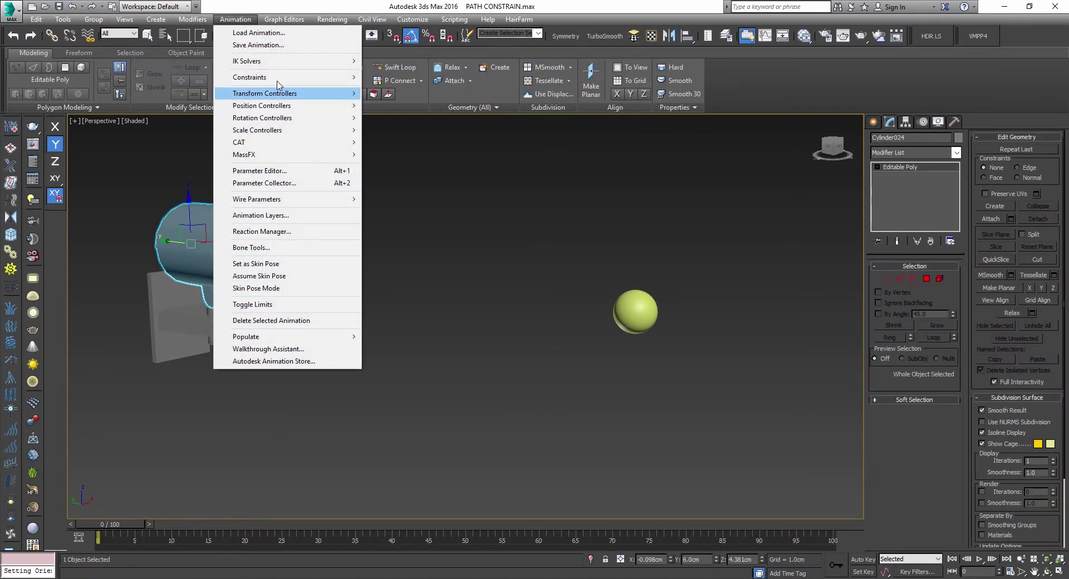
mouse_move(312, 78)
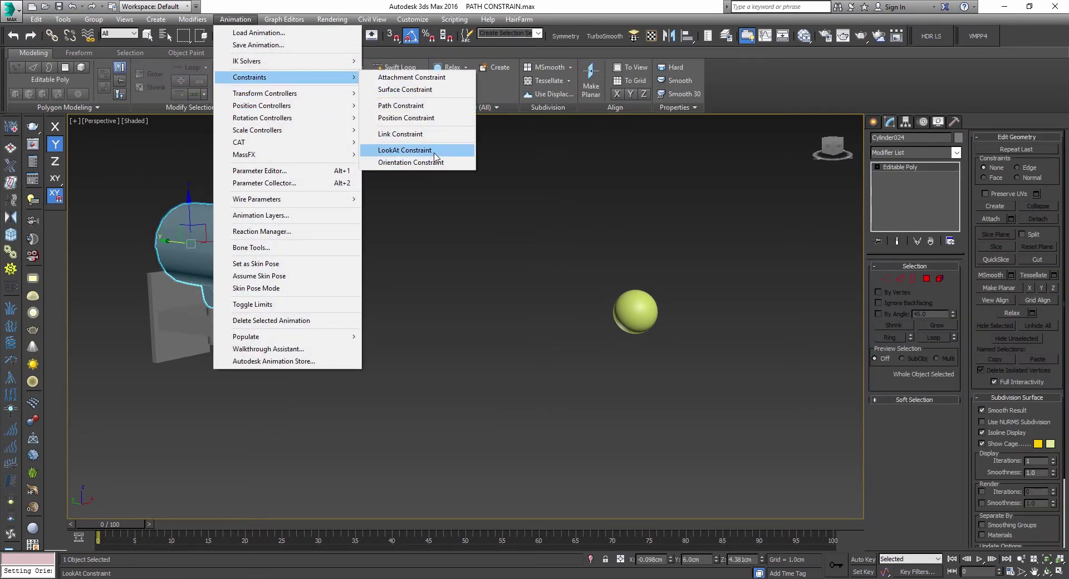
left_click(404, 150)
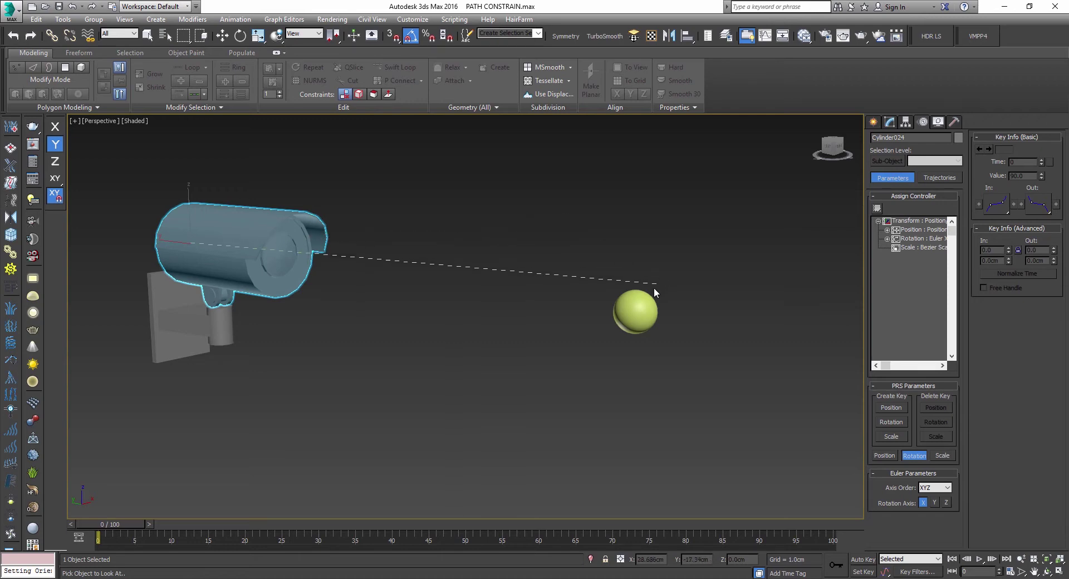
left_click(644, 301)
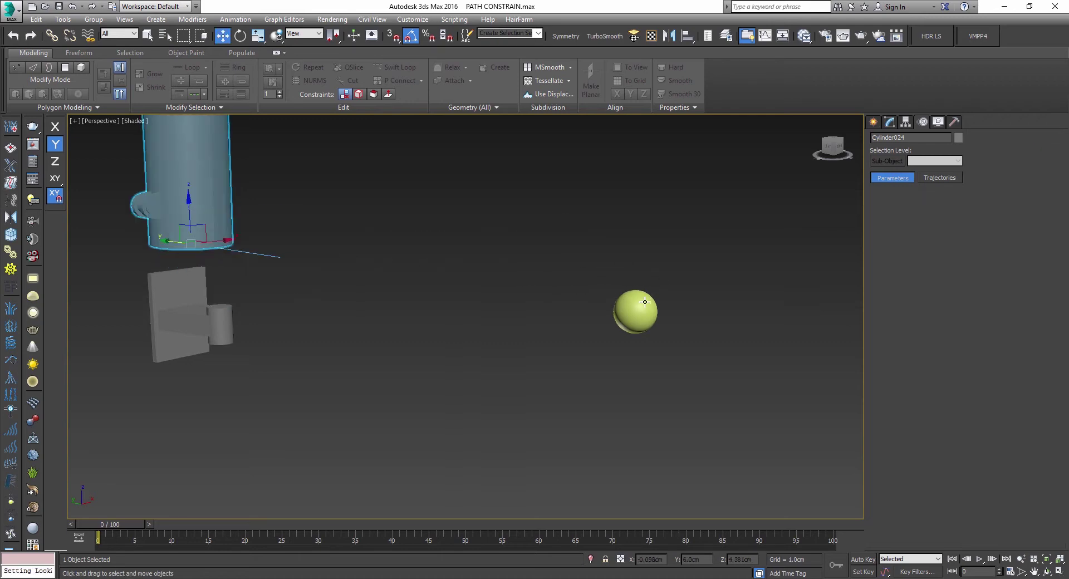
Examine the constrained camera head's orientation and axes relative to the wall mount and the sphere from several angles
scroll(454, 269, "down", 3)
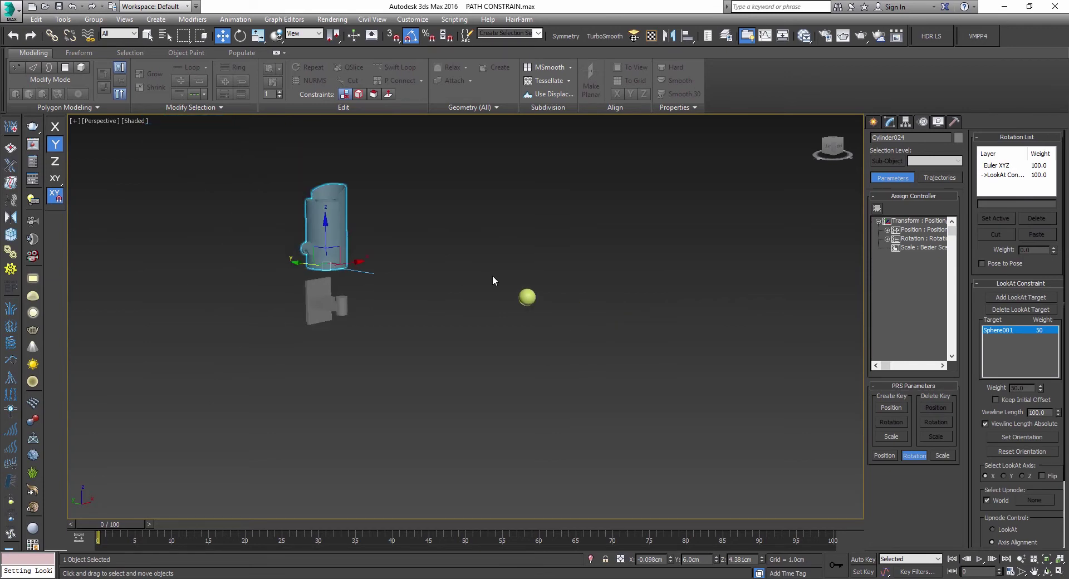
middle_click_drag(386, 244, 406, 328, "alt")
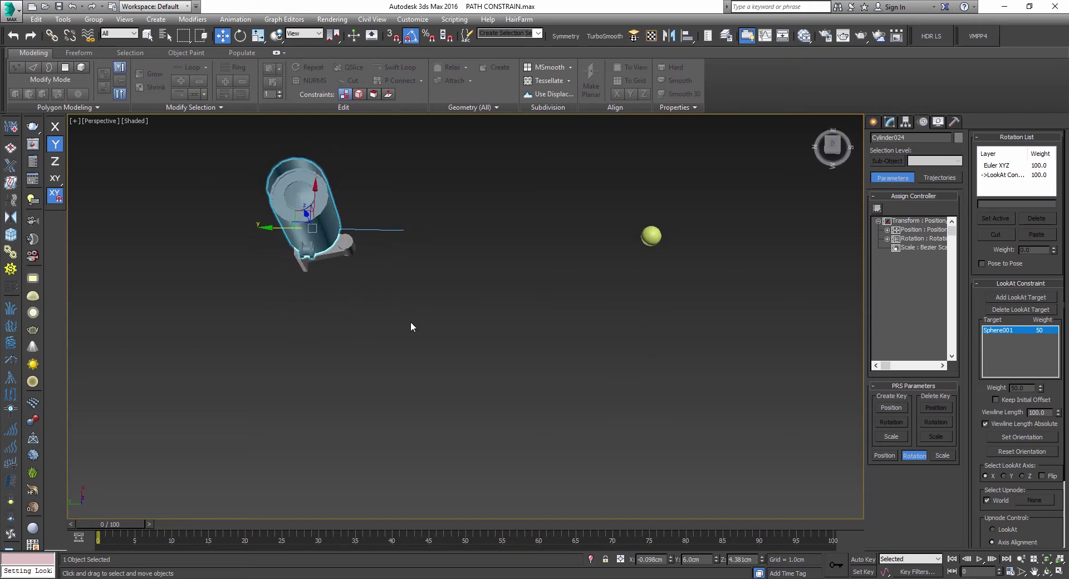
middle_click_drag(410, 326, 362, 271, "alt")
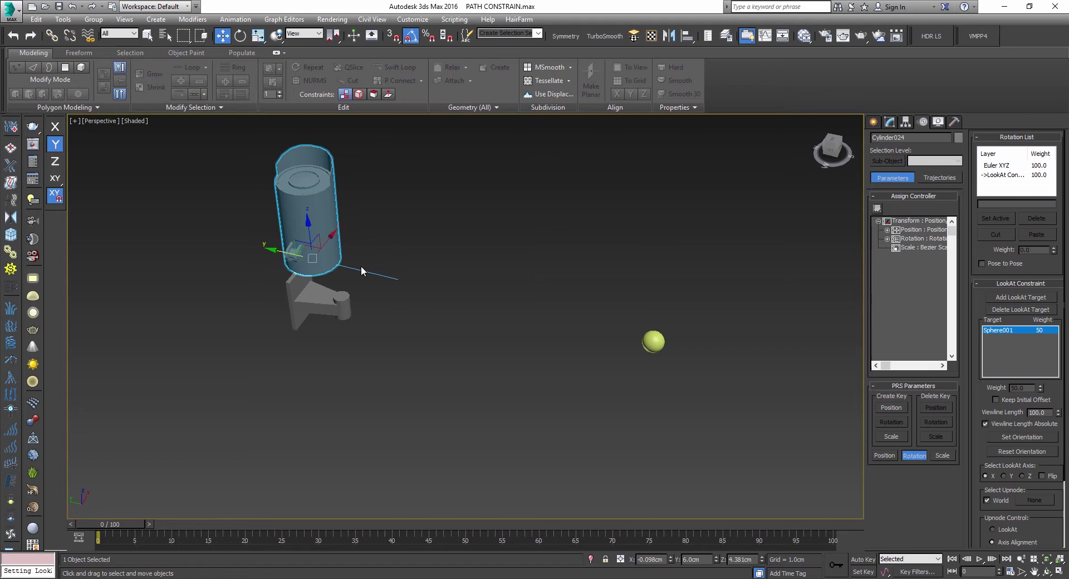
key("e")
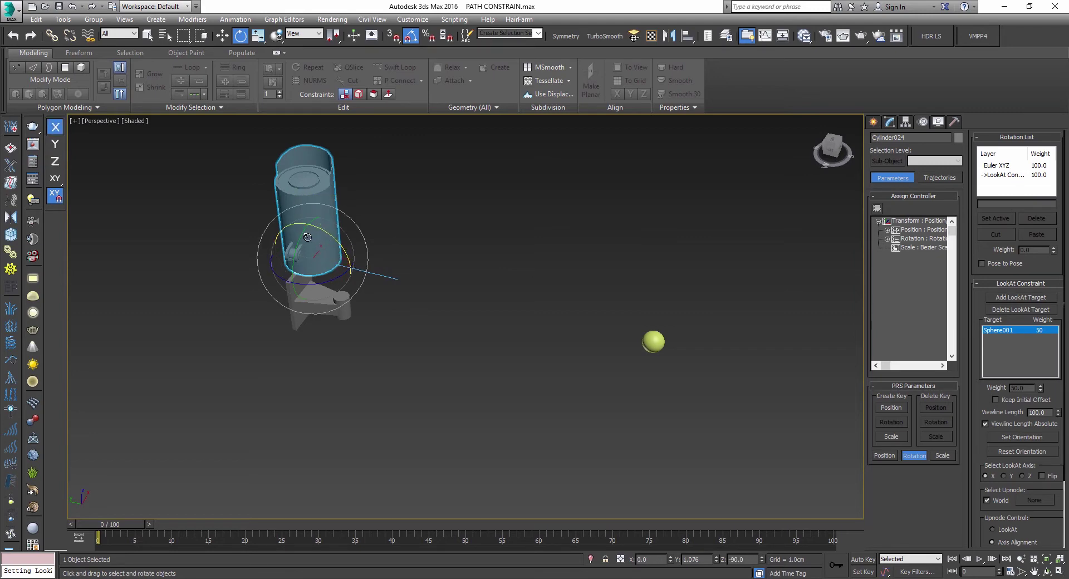
mouse_move(320, 268)
left_mouse_down()
mouse_move(397, 268)
mouse_move(312, 278)
left_mouse_up()
middle_click_drag(364, 280, 599, 258, "alt")
middle_click_drag(392, 310, 497, 302, "alt")
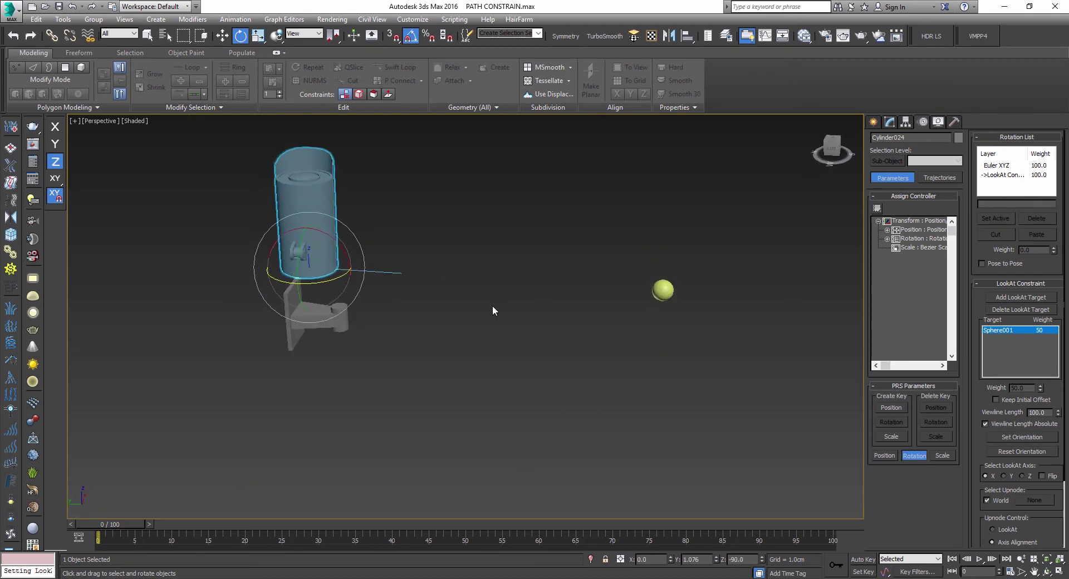
key("w")
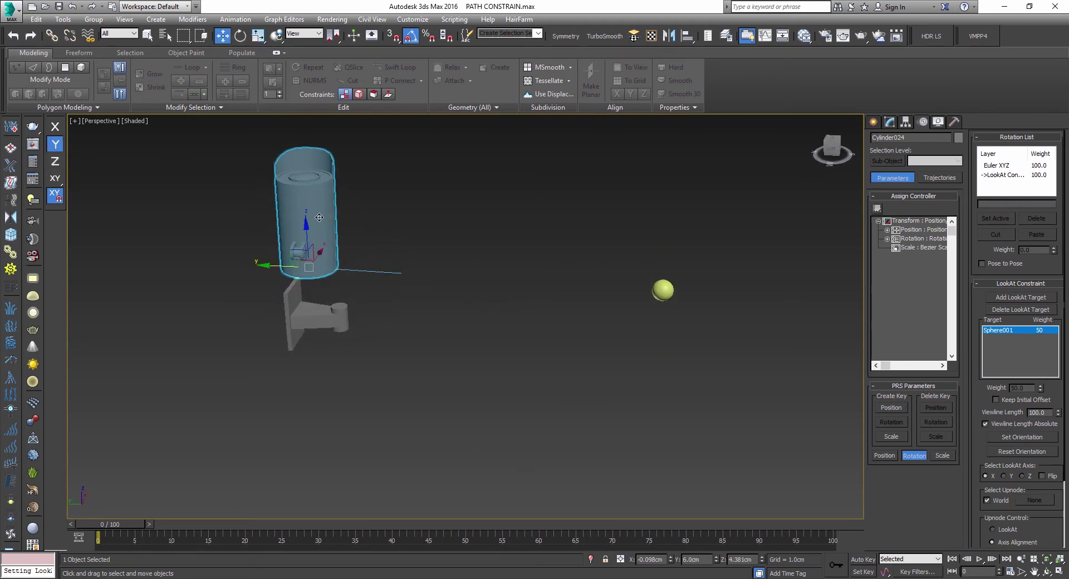
middle_click_drag(347, 237, 313, 253)
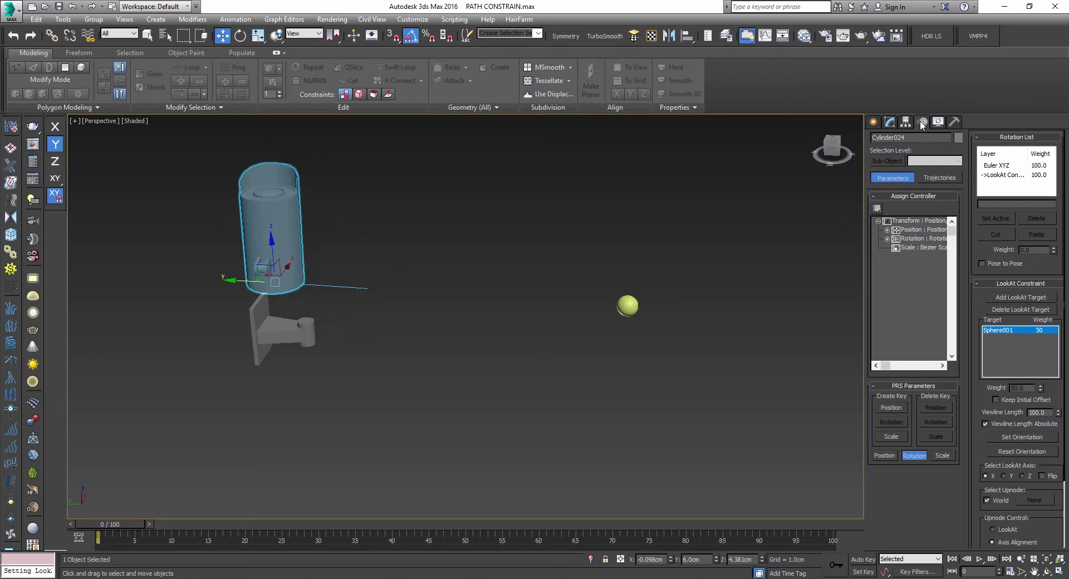
Enable Keep Initial Offset for the camera head's LookAt constraint
mouse_move(981, 407)
left_mouse_down()
mouse_move(985, 336)
mouse_move(987, 405)
left_mouse_up()
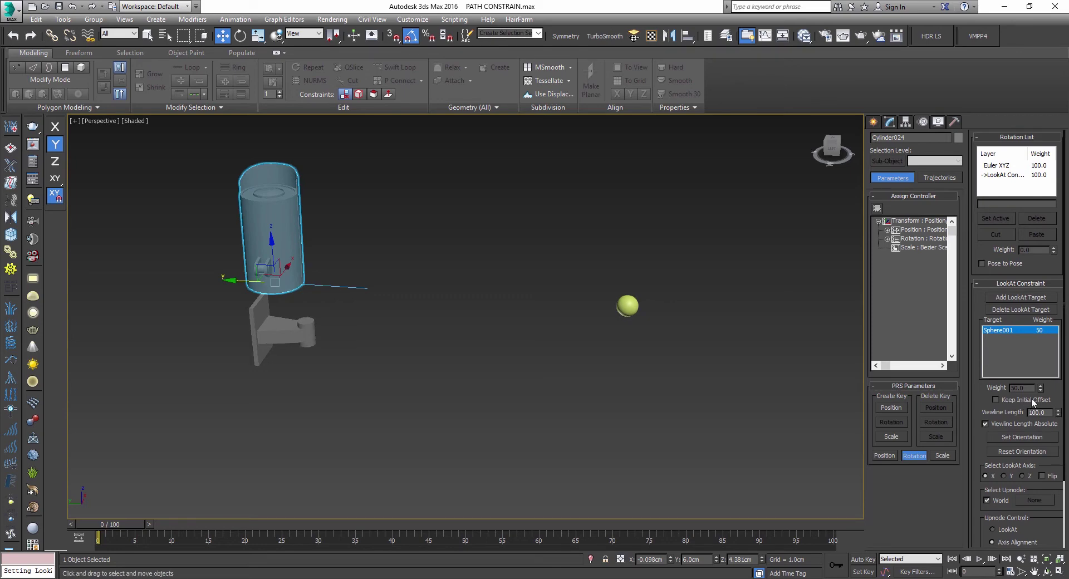
left_click(1030, 399)
mouse_move(517, 329)
middle_mouse_down("alt")
mouse_move(465, 322)
mouse_move(530, 323)
middle_mouse_up("alt")
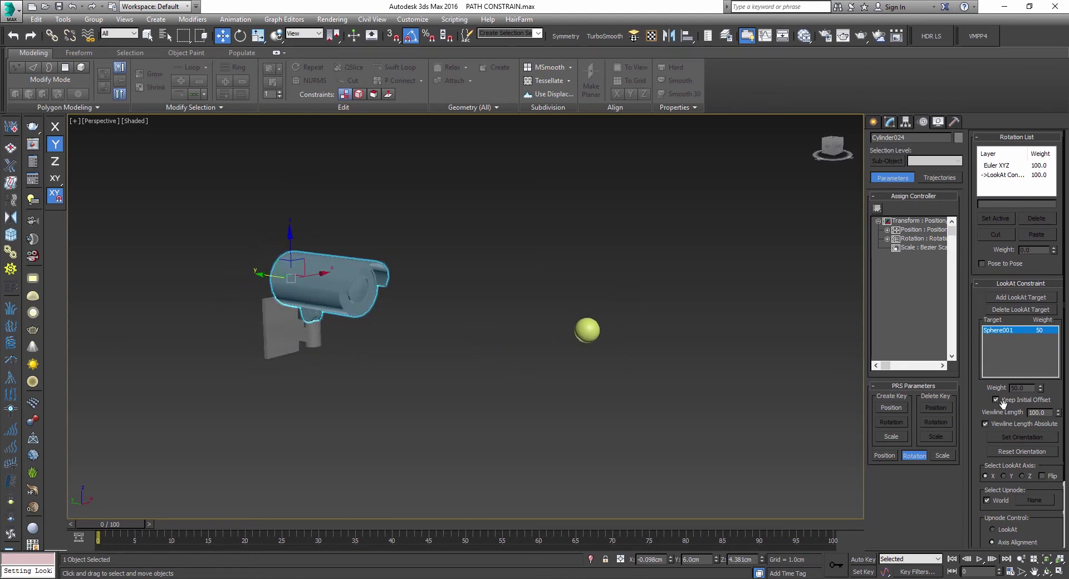
Raise the sphere along Z to about 12.1 cm and on to about 24.9 cm to test how the camera head follows
left_click(593, 332)
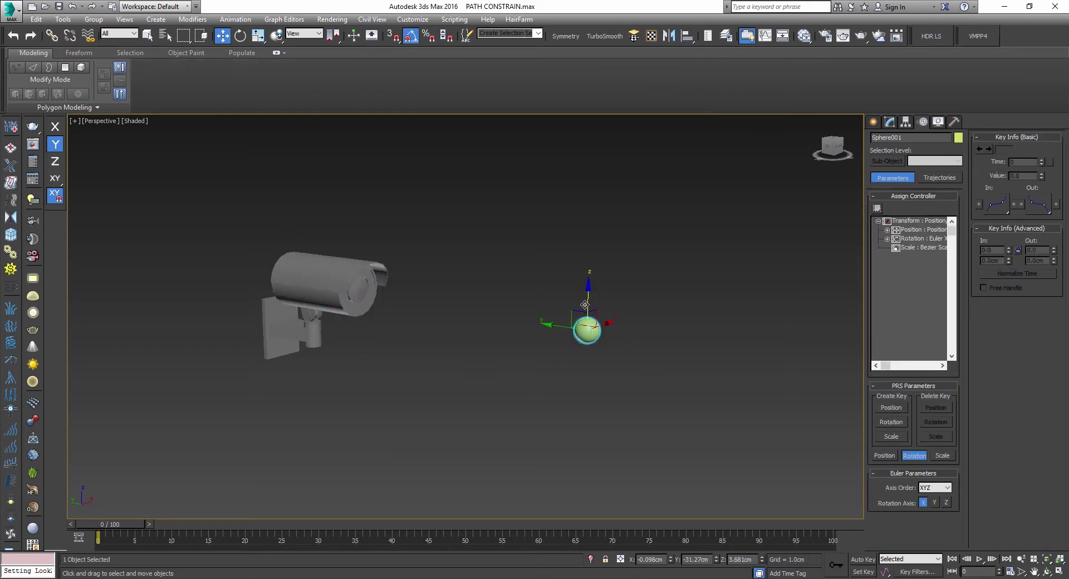
left_click_drag(584, 305, 600, 228)
middle_click_drag(458, 318, 539, 316, "alt")
middle_click_drag(445, 436, 598, 428)
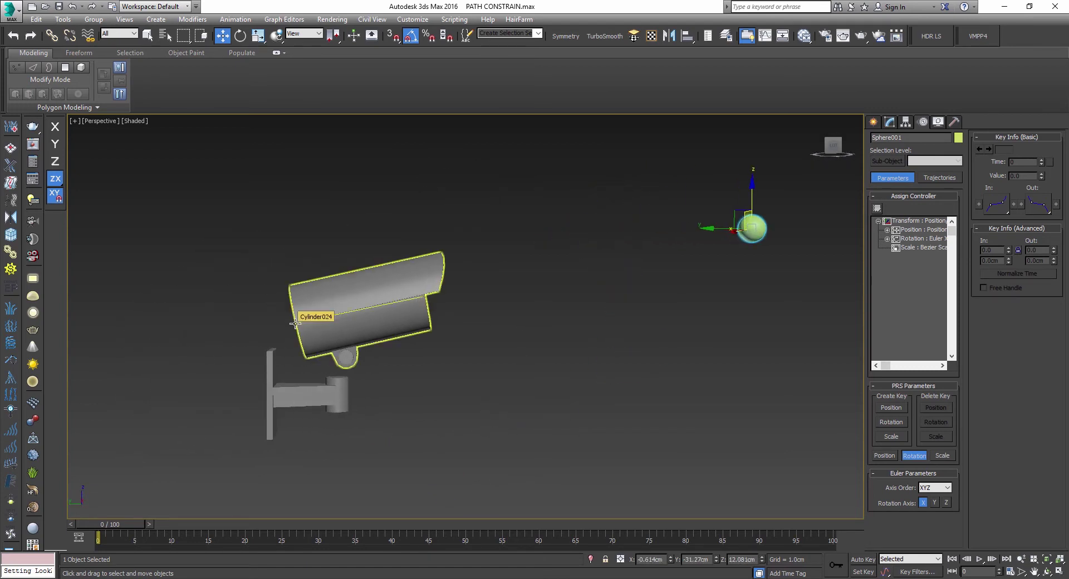
left_click_drag(753, 189, 688, 36)
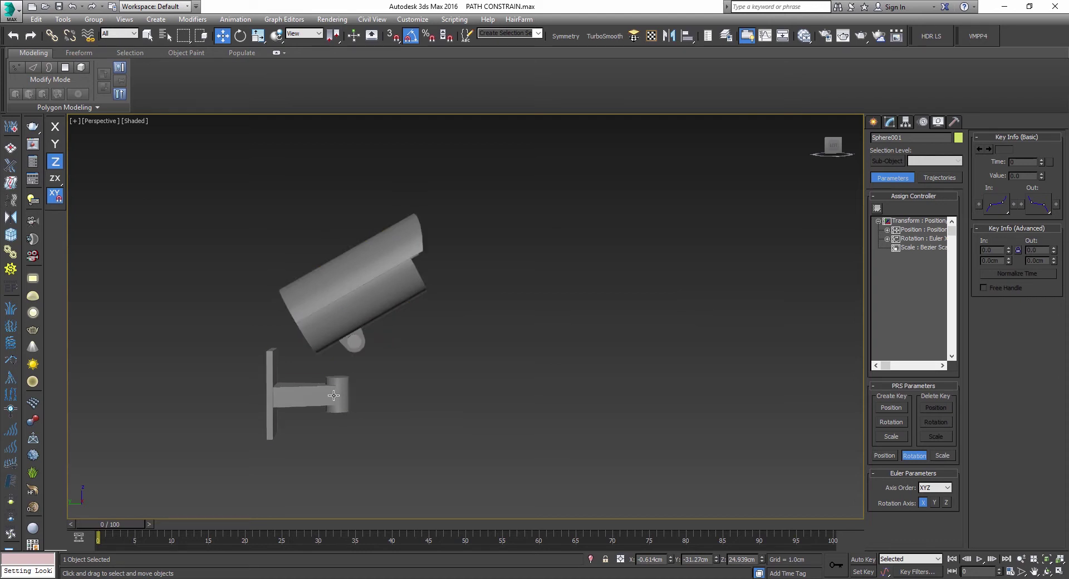
Undo the sphere's upward test moves
key("ctrl+z")
key("ctrl+z")
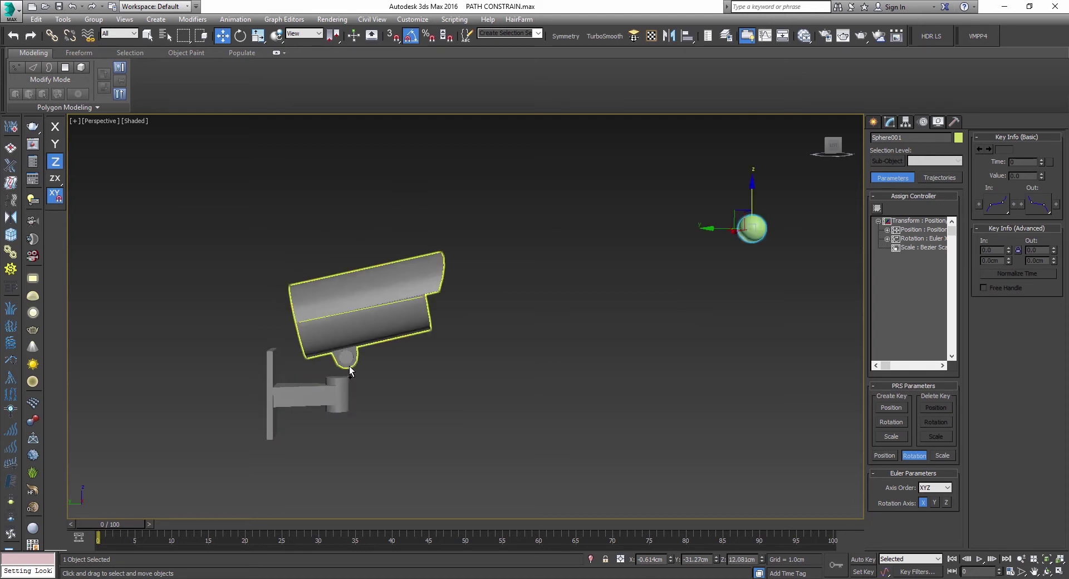
middle_click_drag(536, 385, 498, 367, "alt")
scroll(443, 314, "up", 6)
scroll(462, 326, "down", 4)
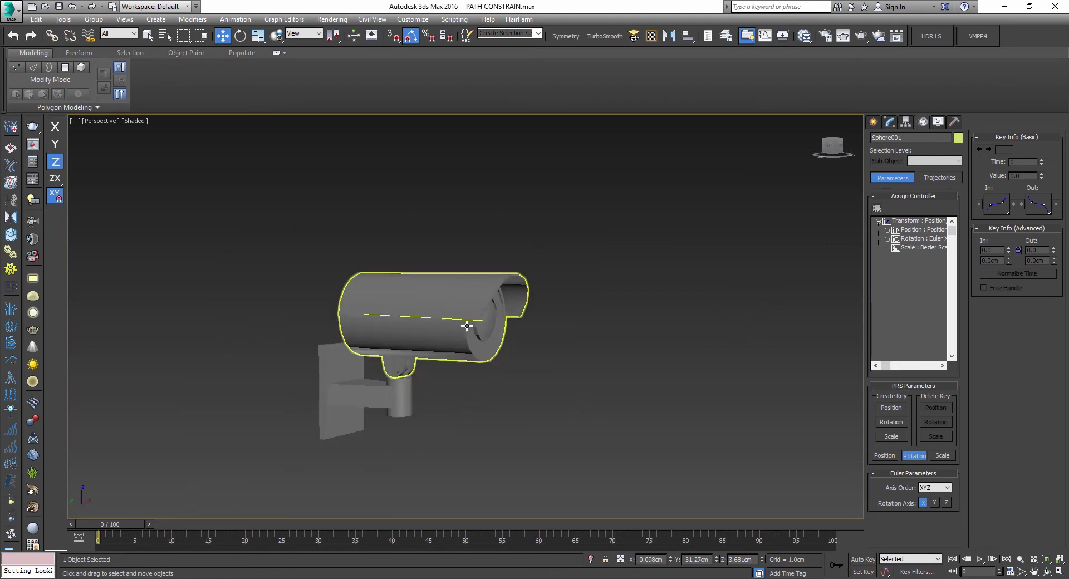
middle_click_drag(473, 326, 354, 306)
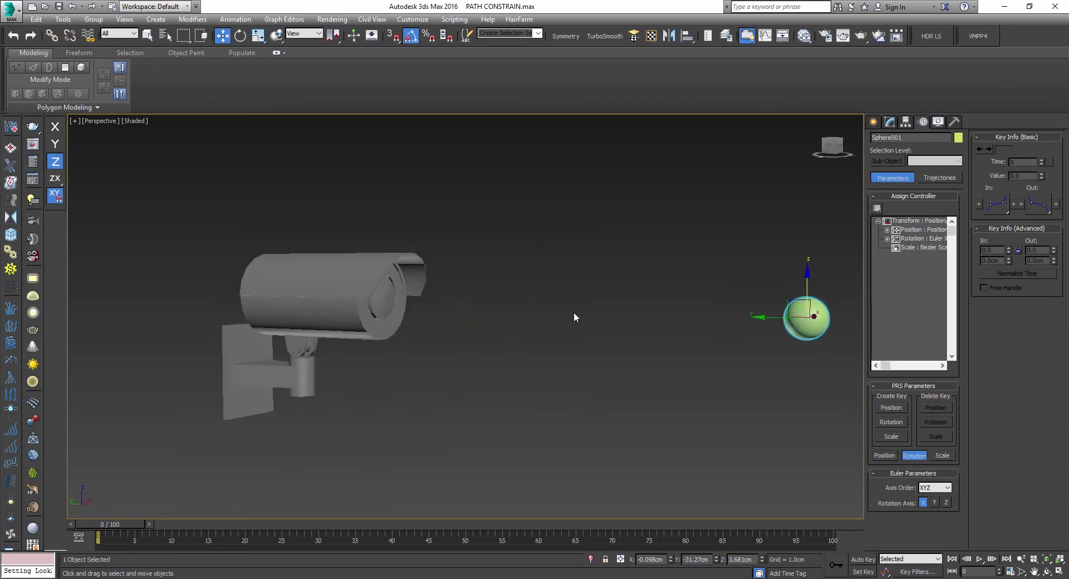
middle_click_drag(482, 294, 469, 289)
Delete the LookAt constraint from the camera head's rotation list
left_click_drag(347, 275, 346, 277)
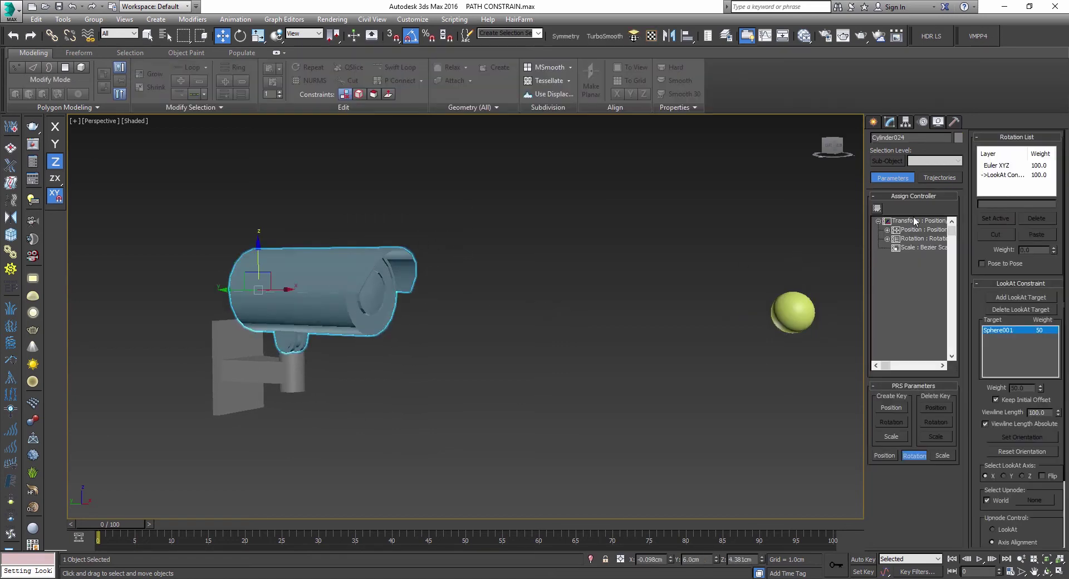
left_click(1006, 177)
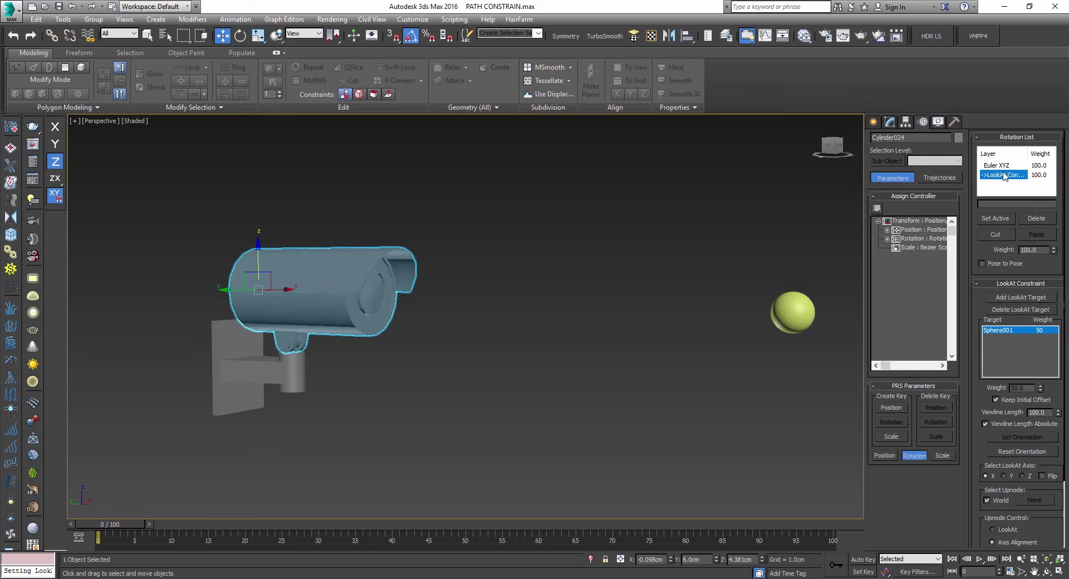
double_click(1036, 250)
double_click(1035, 250)
left_click(995, 177)
left_click(1036, 218)
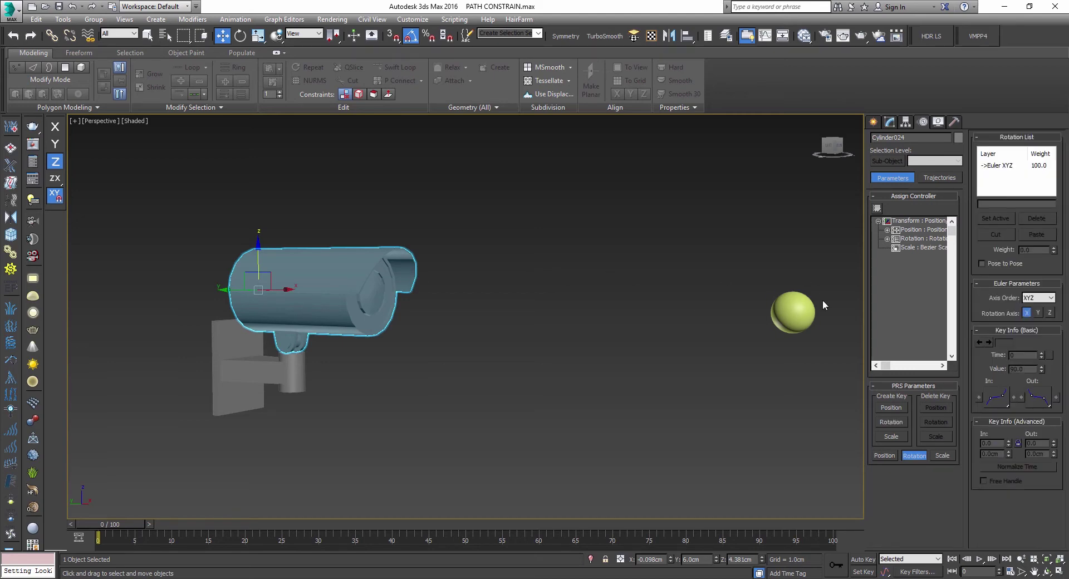
Move the sphere to check whether the camera head still follows it, and undo the move
left_click(799, 308)
left_click_drag(795, 262, 660, 314)
key("ctrl+z")
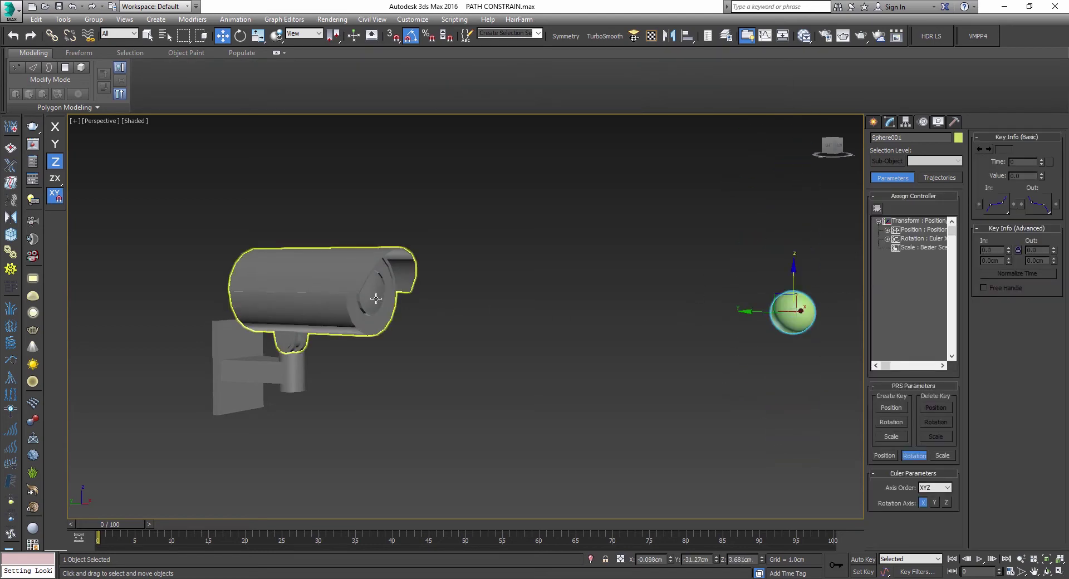
Edit only the camera head's pivot in the left view and move it down beside the mounting joint, about Y 3.75 cm, Z 1.70 cm
left_click(375, 298)
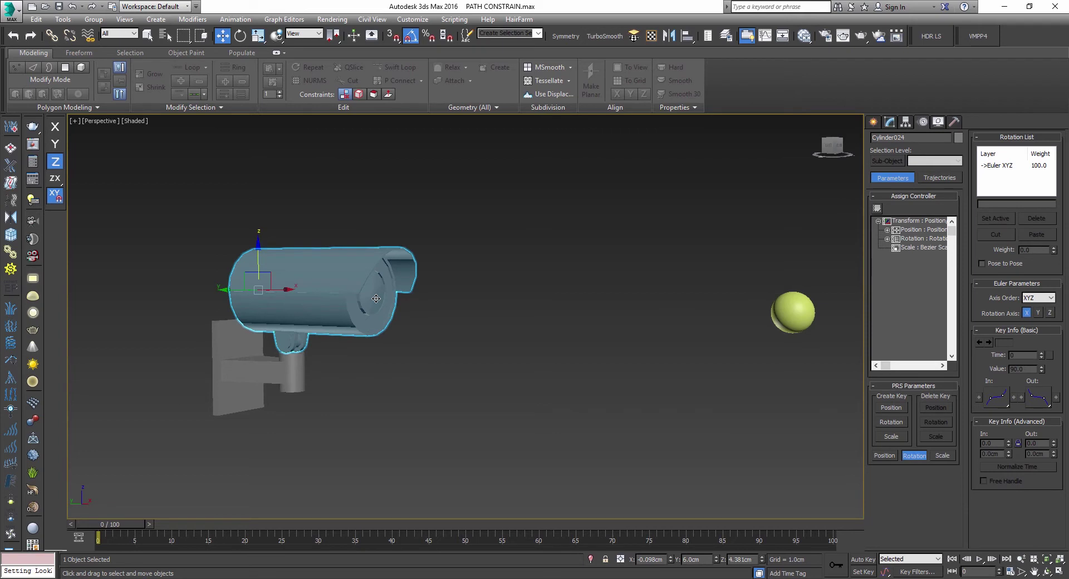
key("l")
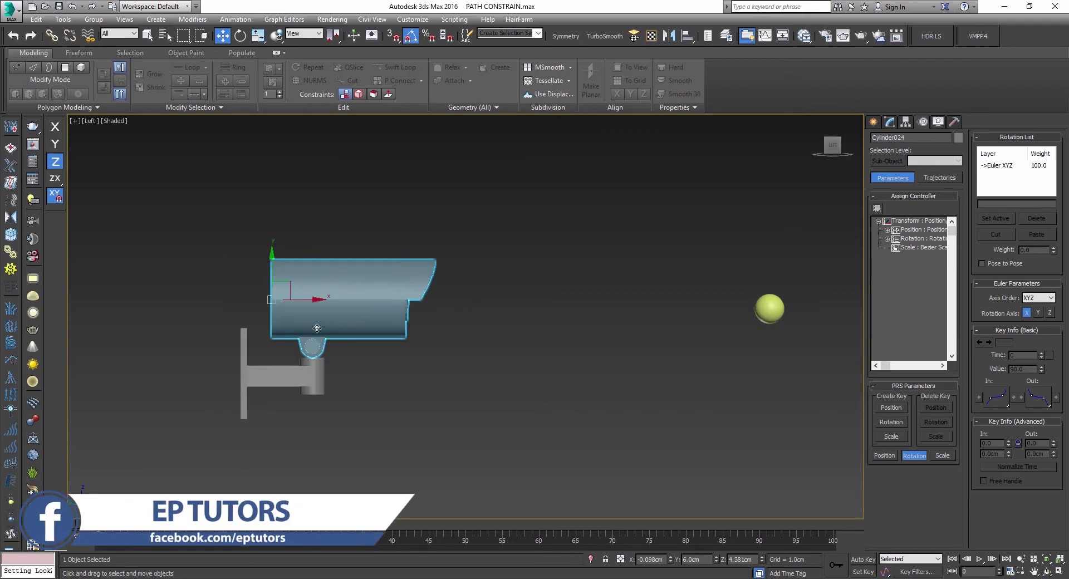
scroll(314, 327, "up", 4)
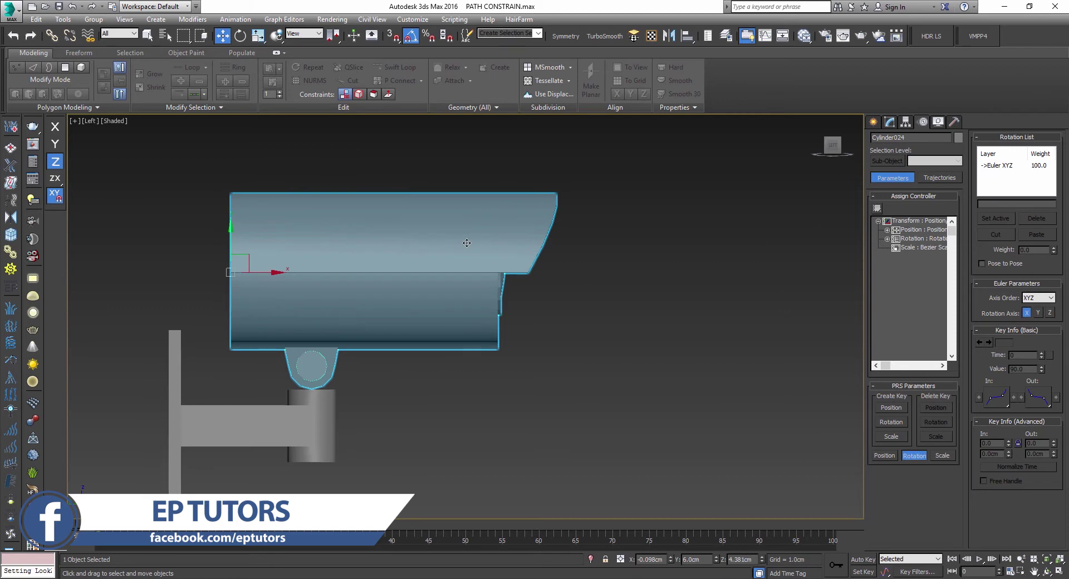
left_click(905, 122)
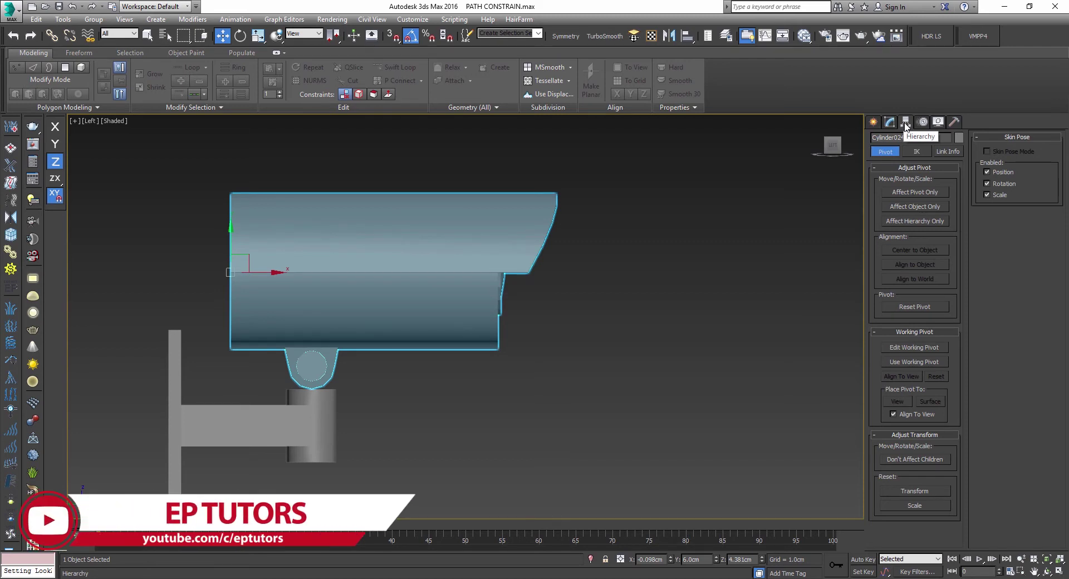
left_click(904, 192)
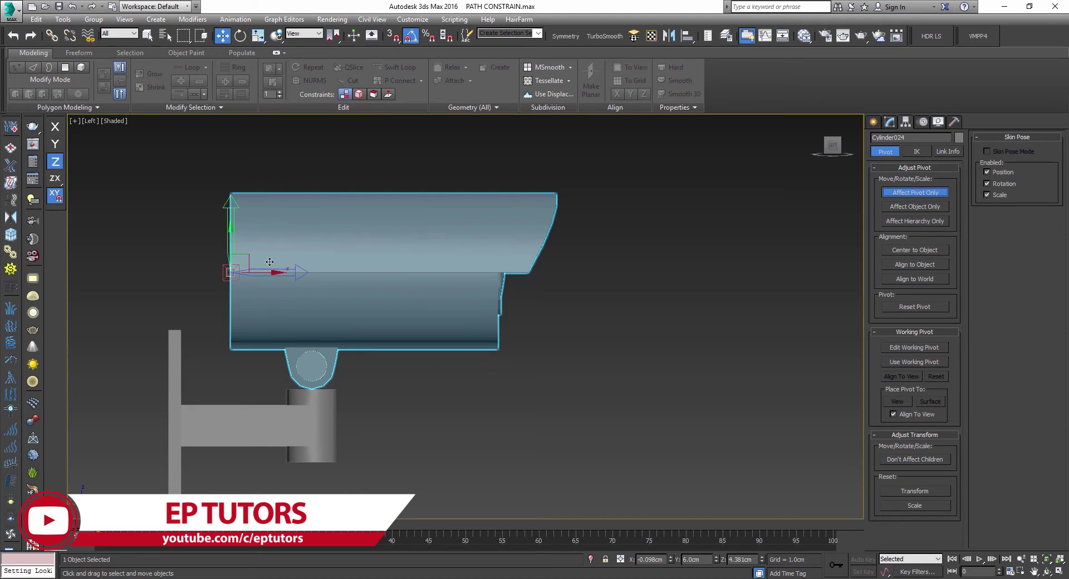
middle_click_drag(270, 262, 304, 245)
key("F4")
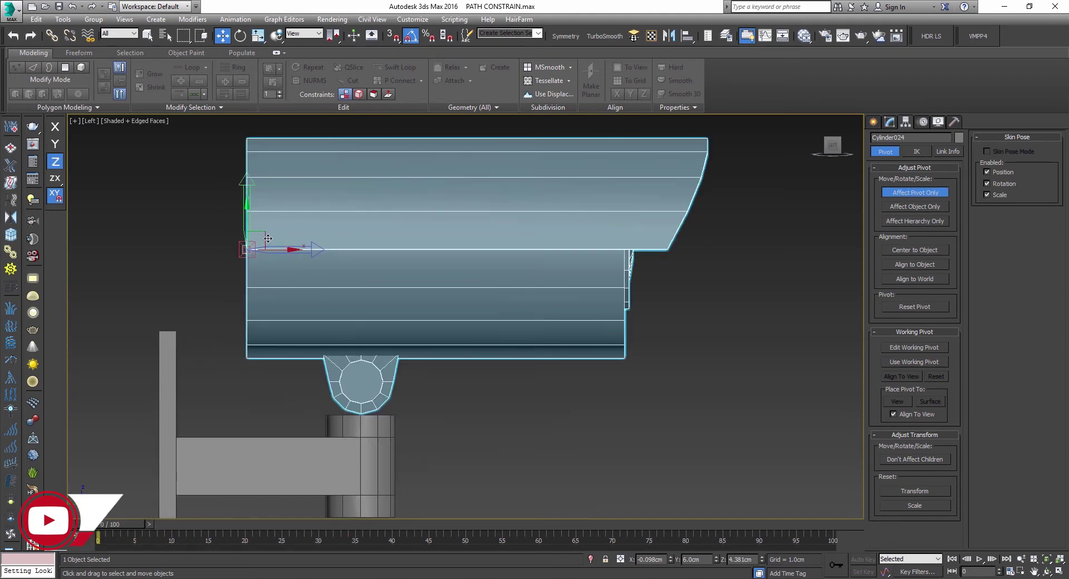
left_click_drag(273, 244, 351, 340)
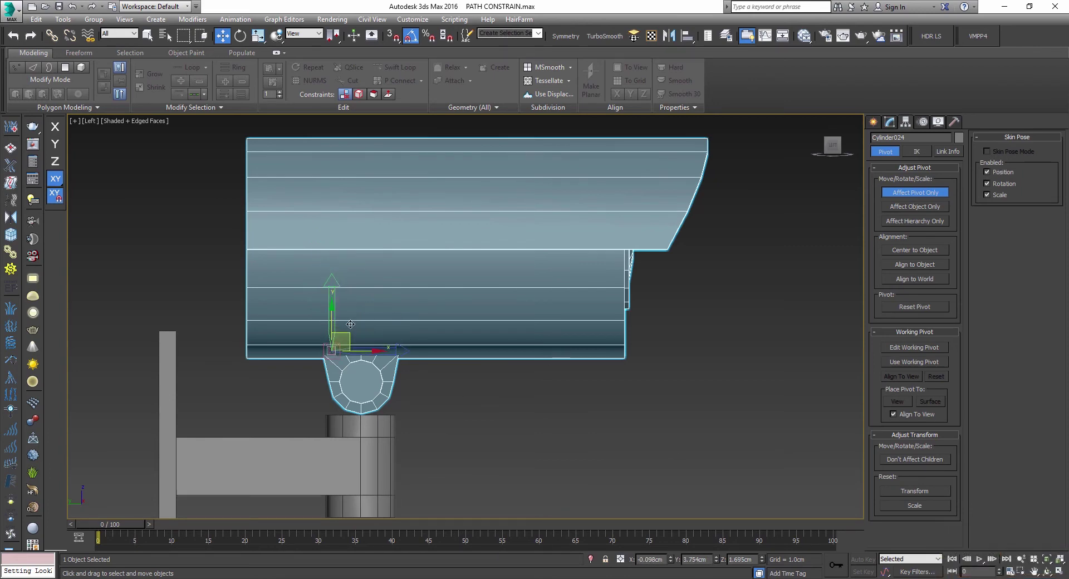
Snap the camera head's pivot to the centre of the round mounting joint, at about Y 2.97 cm, Z 0.88 cm
scroll(351, 326, "up", 3)
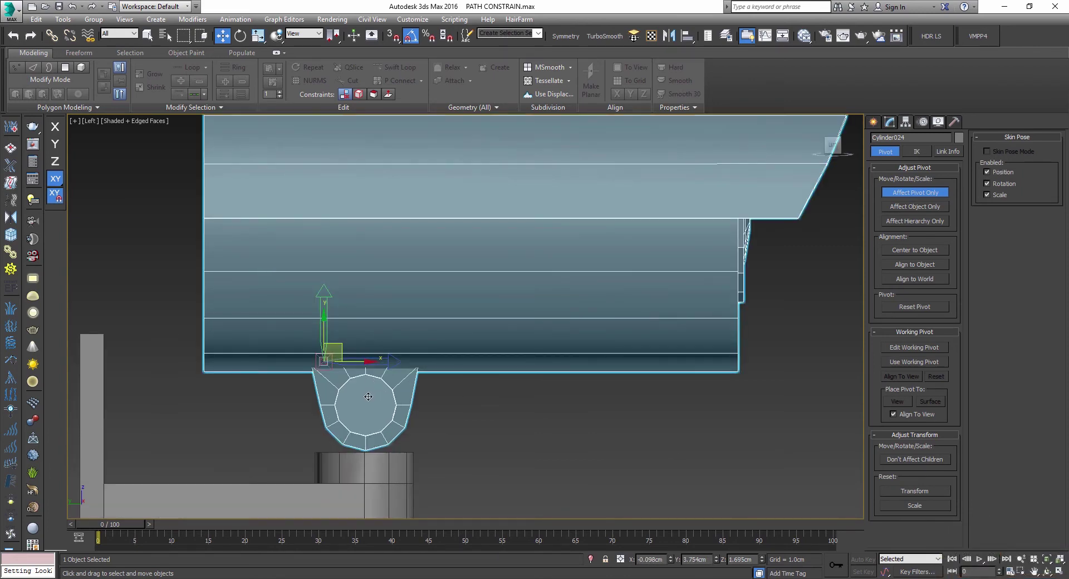
scroll(336, 345, "up", 3)
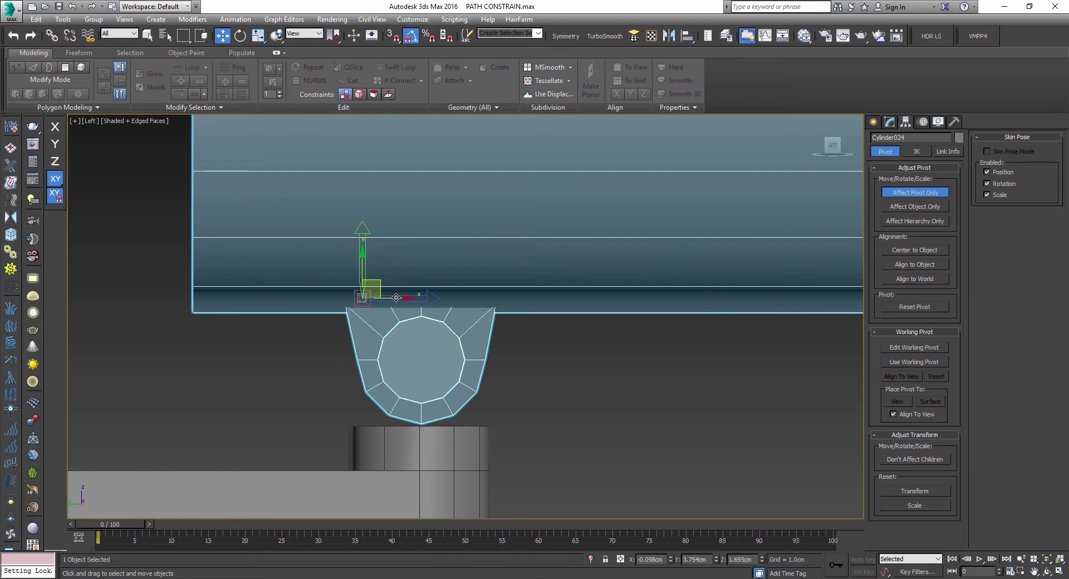
scroll(396, 296, "down", 4)
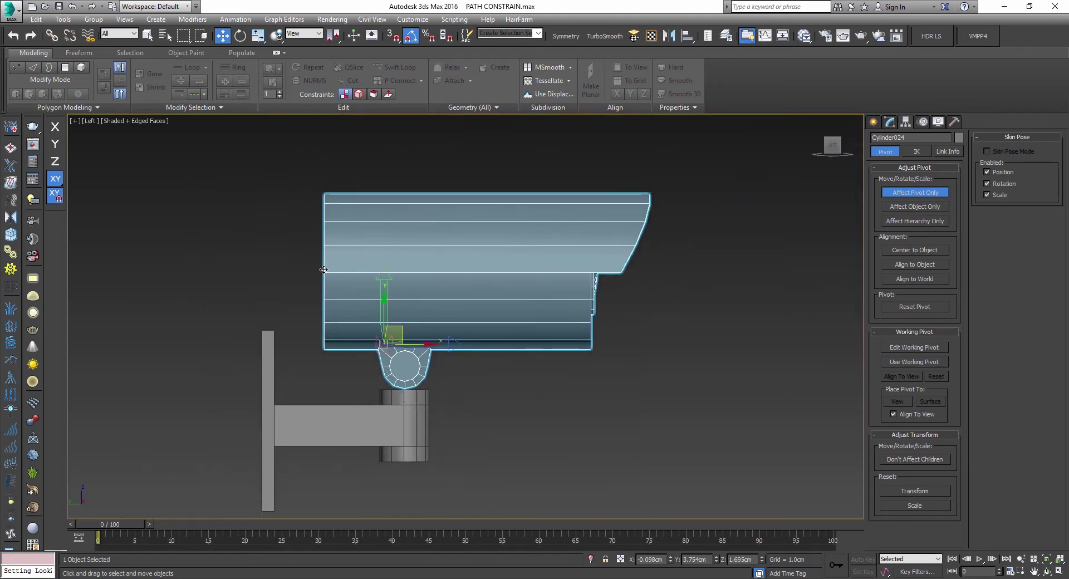
scroll(378, 309, "up", 4)
key("s")
left_click_drag(368, 278, 433, 318)
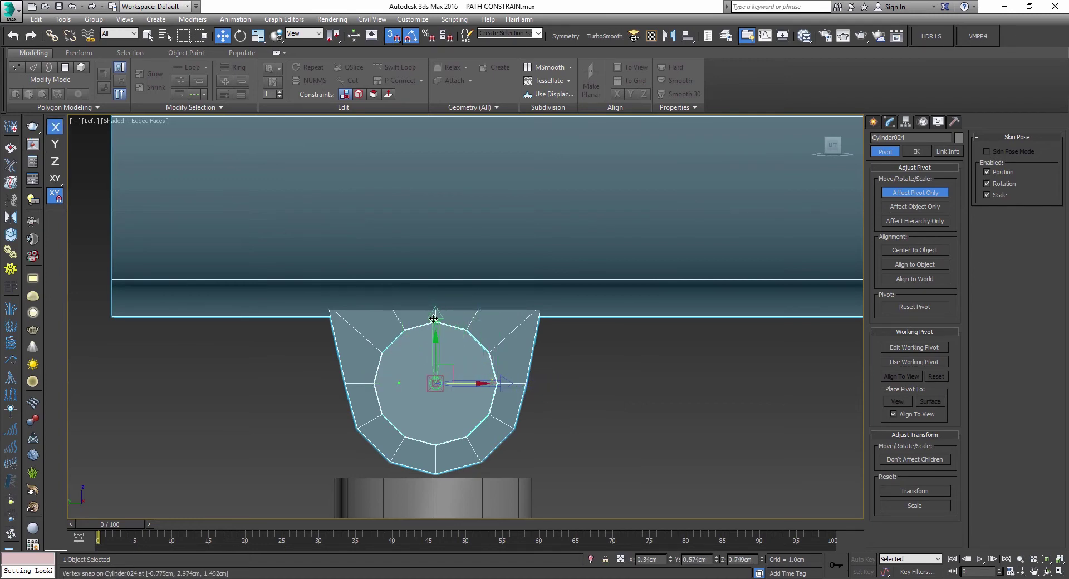
scroll(449, 356, "down", 6)
key("s")
middle_click_drag(480, 368, 465, 366)
Check the pivot's centring on the mounting joint in front and perspective views, and end pivot-only editing
key("p")
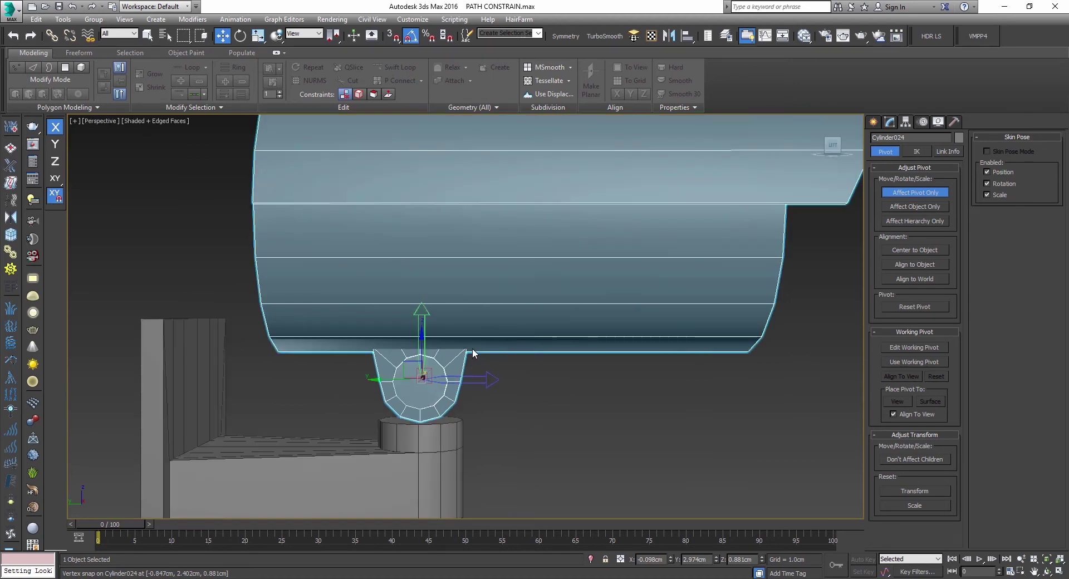
key("f")
scroll(473, 348, "down", 5)
middle_click_drag(464, 472, 467, 344)
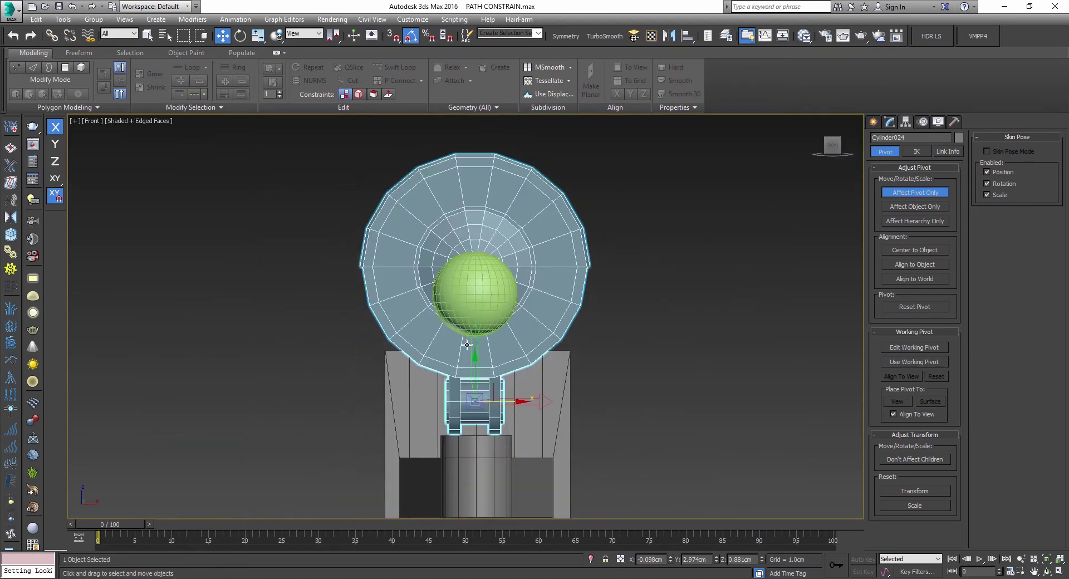
scroll(467, 399, "up", 7)
scroll(484, 396, "down", 5)
key("p")
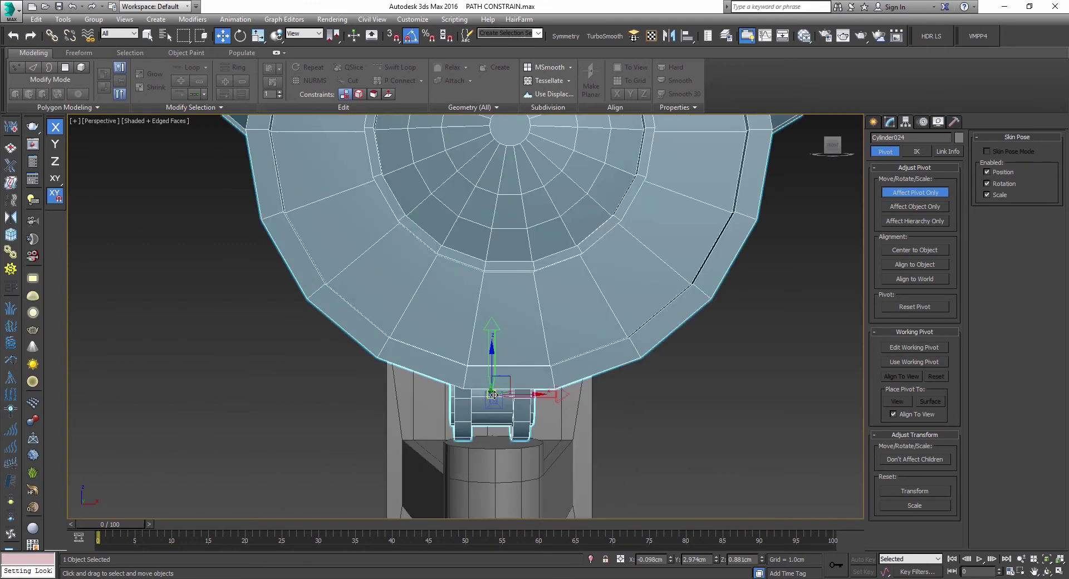
scroll(494, 394, "down", 4)
middle_click_drag(512, 402, 560, 412, "alt")
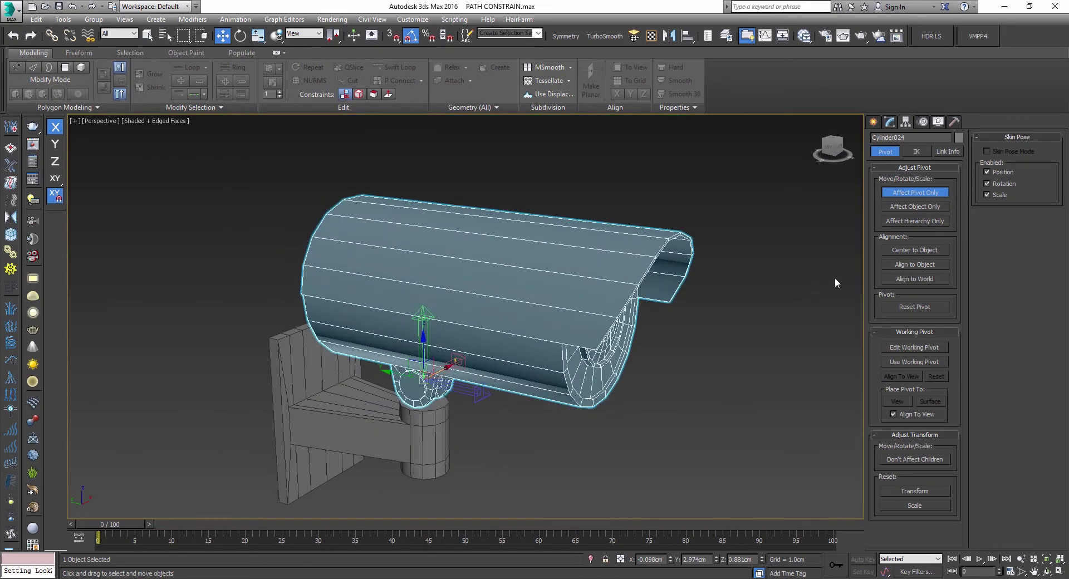
left_click(903, 195)
Apply a LookAt constraint to the camera head with the sphere as target, and enable Keep Initial Offset
middle_click_drag(557, 334, 640, 334, "alt")
scroll(500, 334, "down", 3)
middle_click_drag(533, 342, 225, 328)
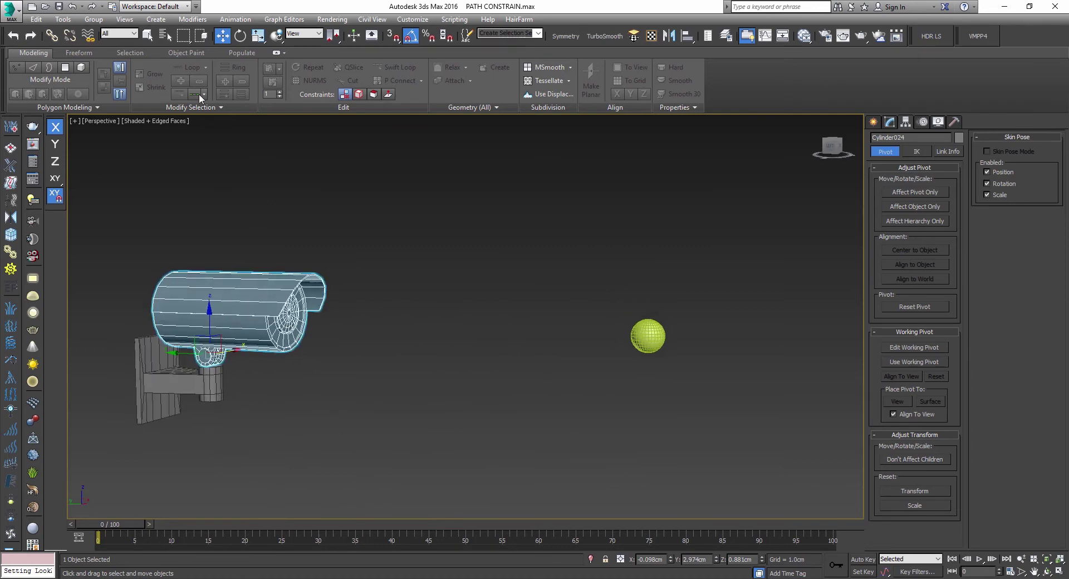
left_click(234, 19)
mouse_move(334, 77)
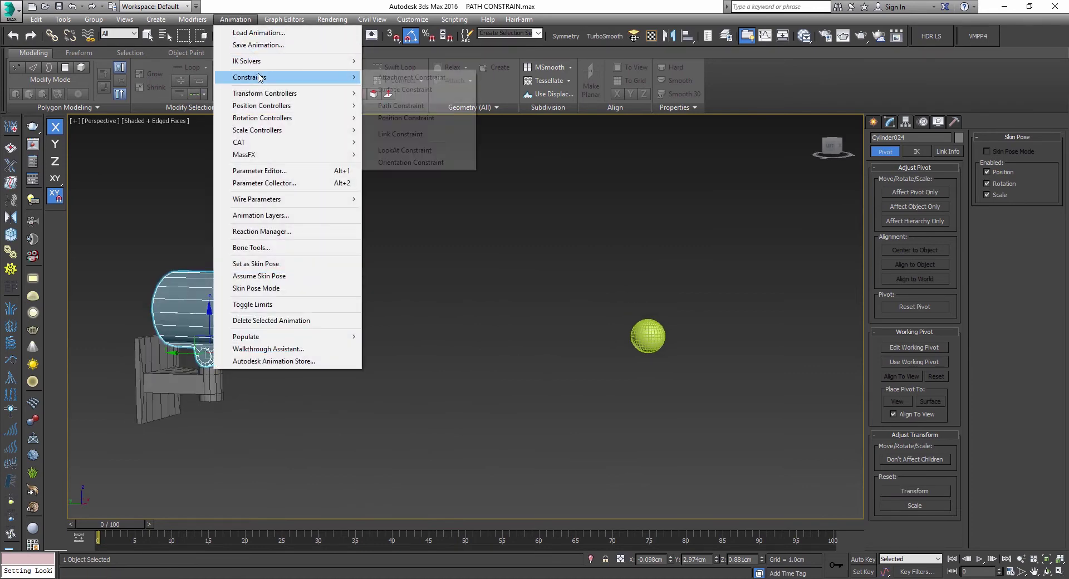
left_click(404, 150)
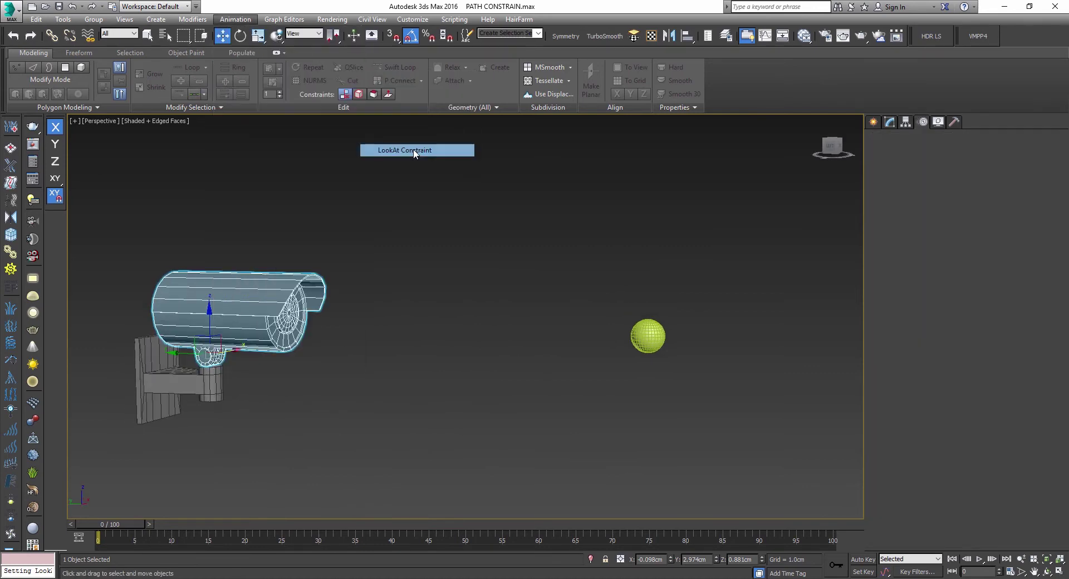
left_click(642, 340)
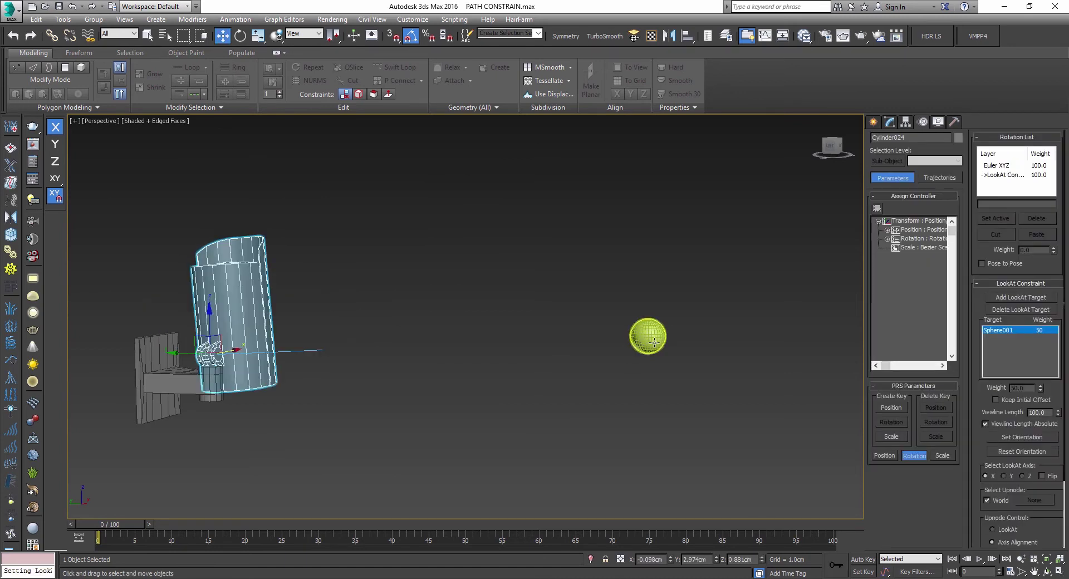
left_click(995, 399)
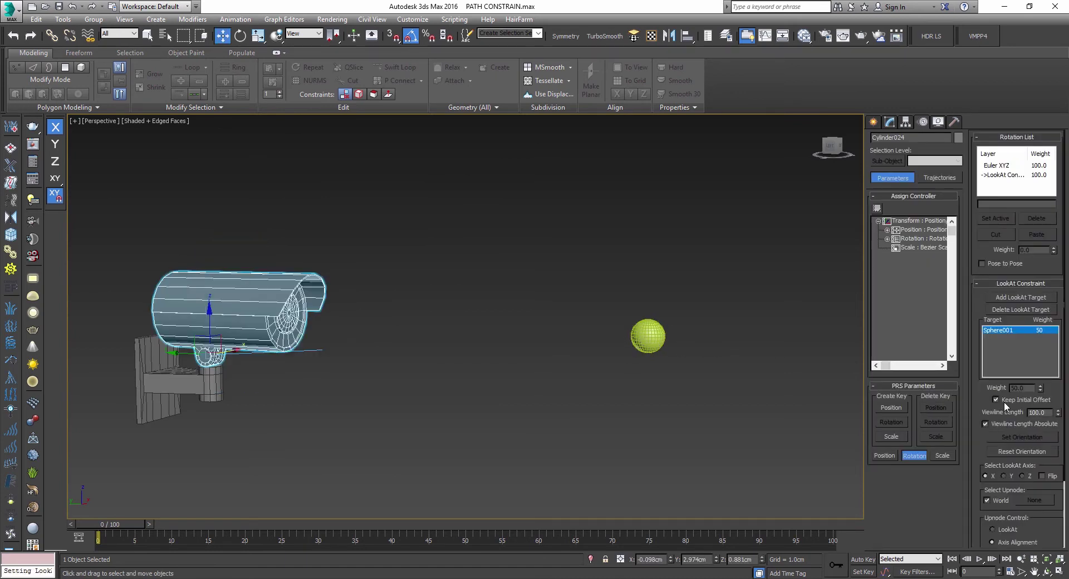
Move the sphere around to test how the camera head follows about its joint pivot, and revert the test moves
left_click(656, 339)
scroll(228, 359, "up", 8)
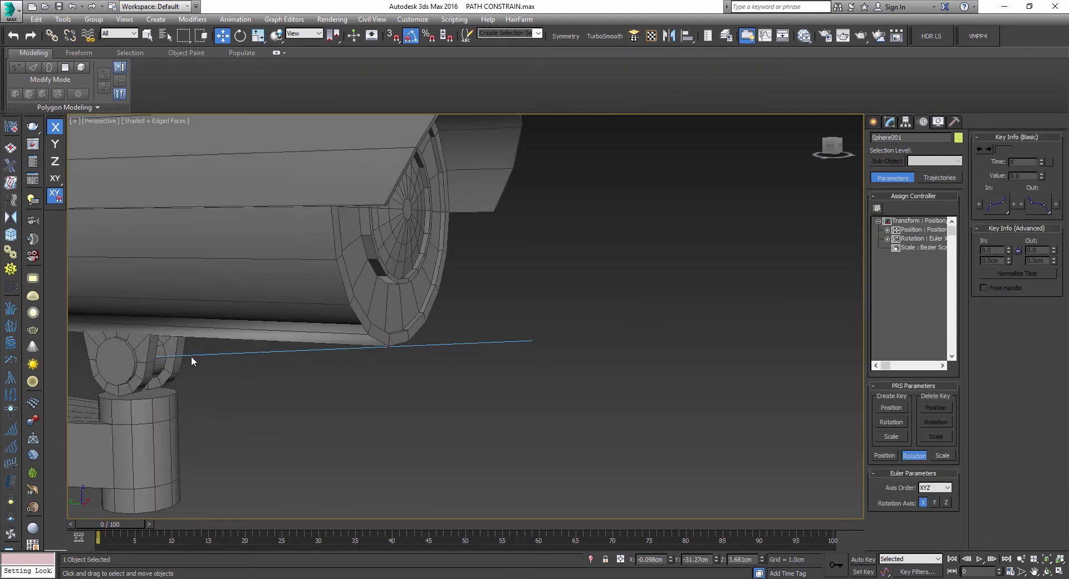
scroll(514, 345, "down", 6)
middle_click_drag(516, 343, 416, 340)
left_click_drag(728, 284, 663, 233)
scroll(673, 258, "down", 2)
key("ctrl+z")
middle_click_drag(676, 265, 634, 274, "alt")
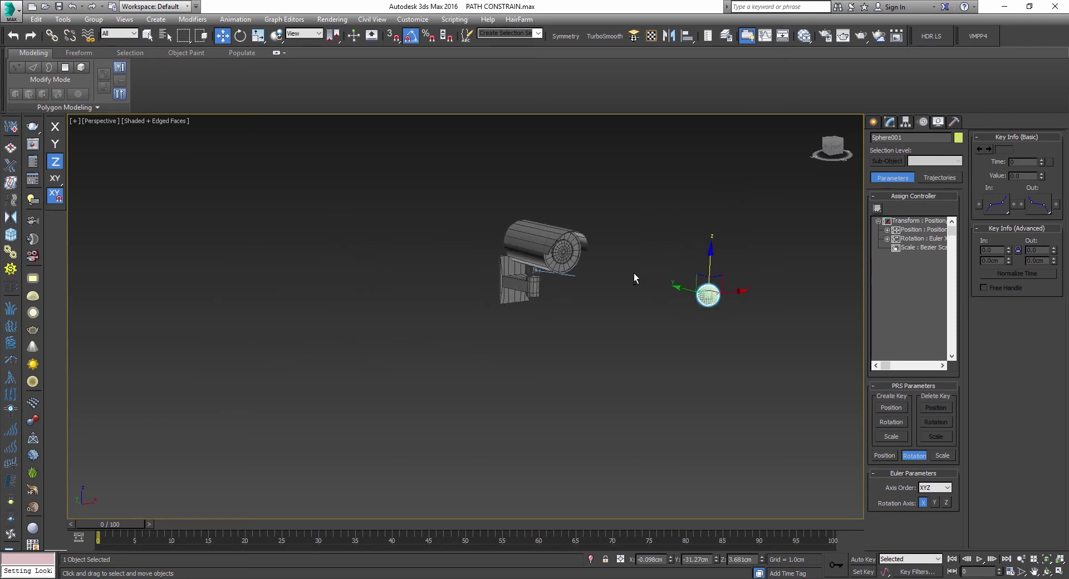
left_click_drag(725, 282, 672, 320)
right_click(673, 319)
middle_click_drag(673, 320, 426, 307, "alt")
Delete the LookAt constraint from the camera head's rotation list
left_click(426, 307)
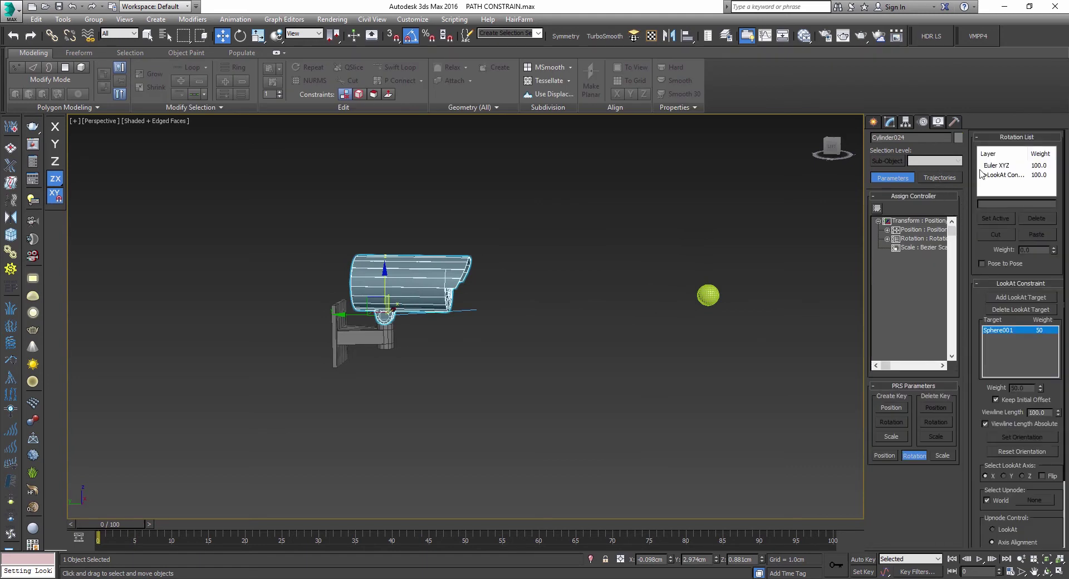
left_click(996, 174)
left_click(1038, 217)
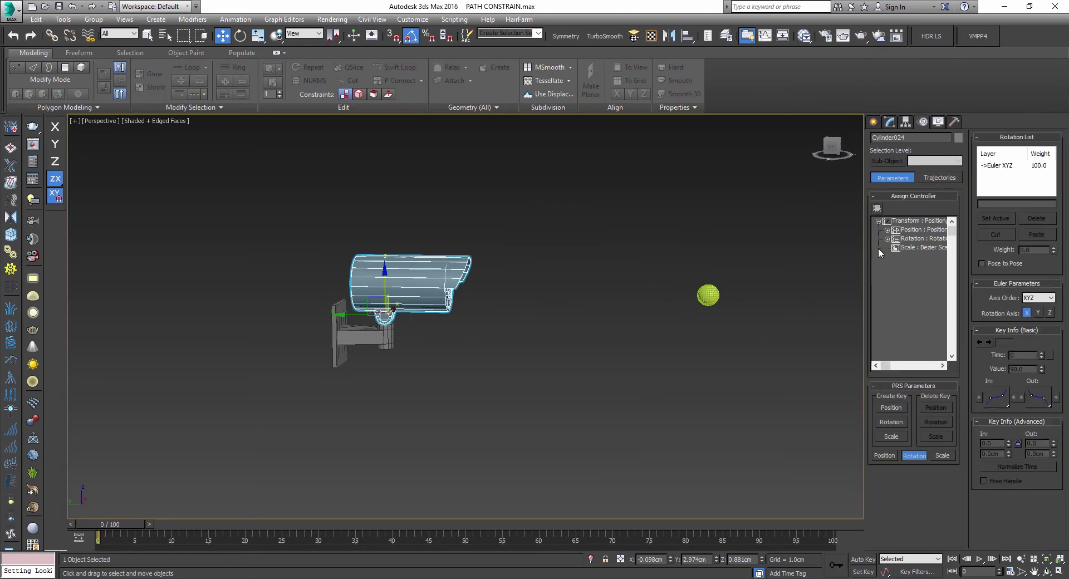
Create a Point helper in the left view, in the empty space below the camera head and beside the mounting bracket
key("l")
key("z")
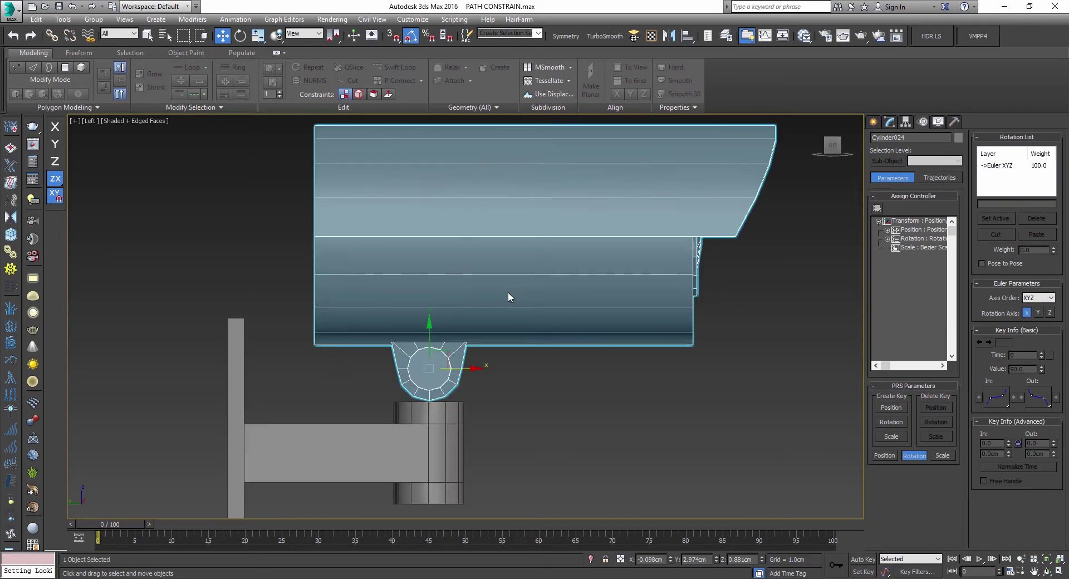
left_click(873, 122)
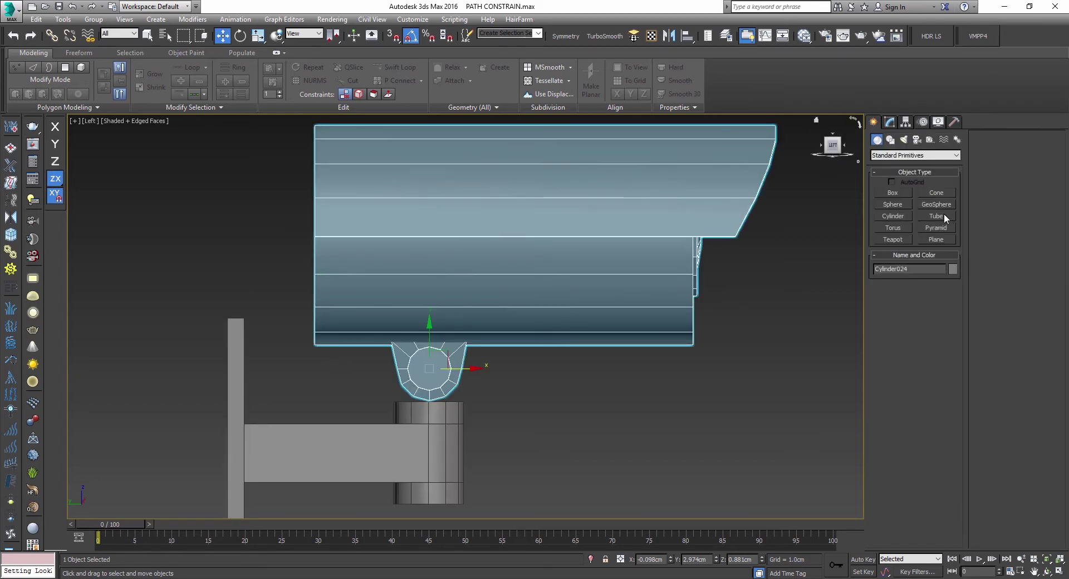
left_click(930, 142)
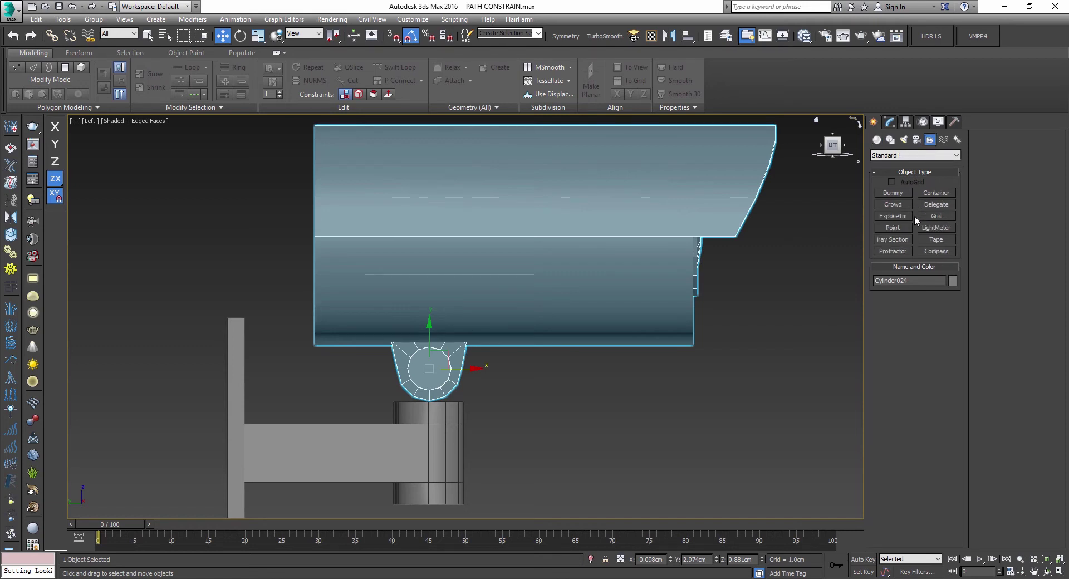
left_click(893, 227)
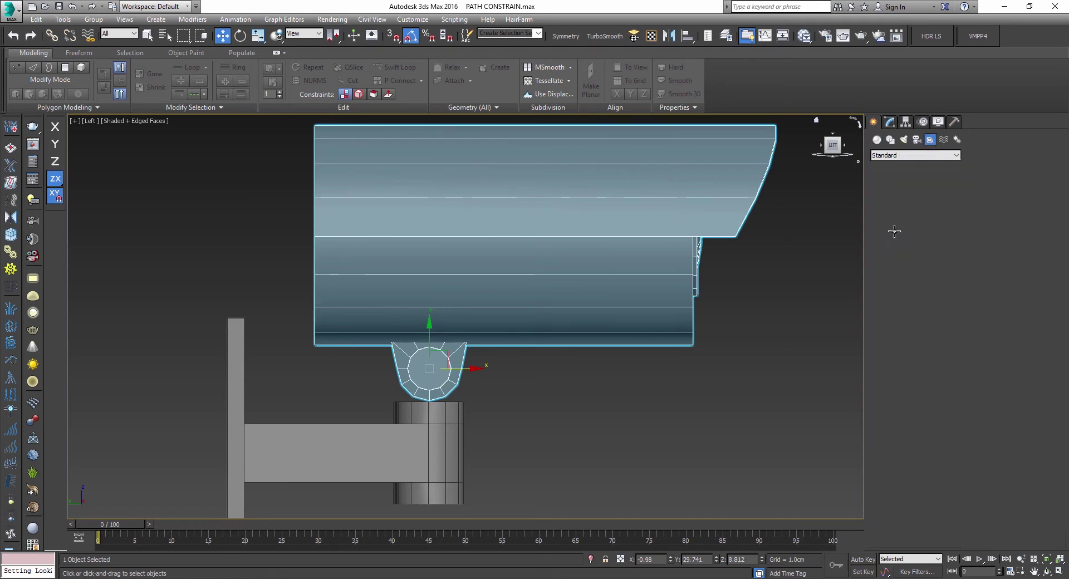
left_click(569, 414)
right_click(663, 414)
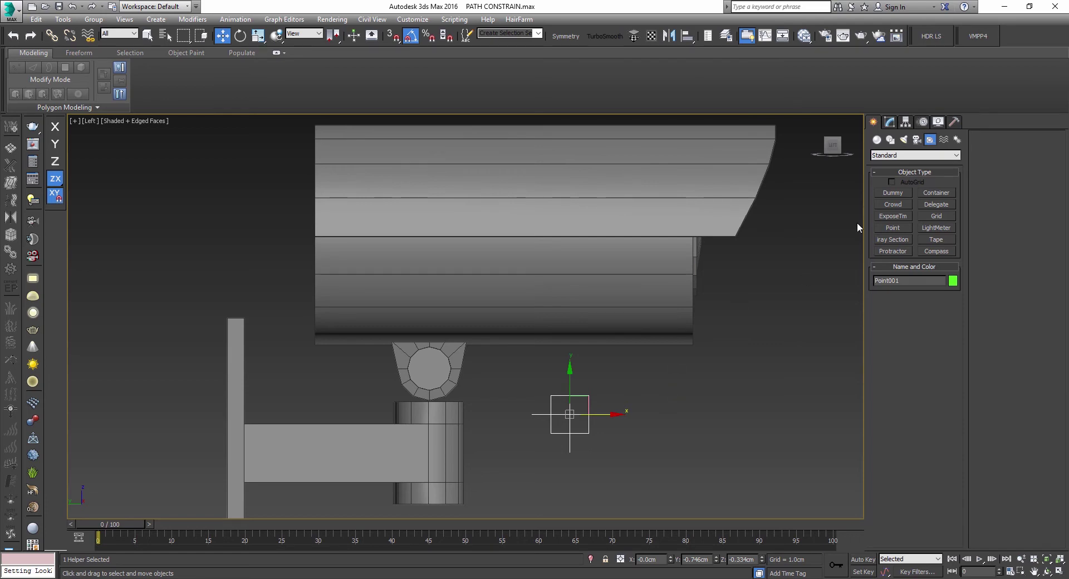
Snap the Point helper to the centre of the camera's mounting joint, at about Y 2.98 cm, Z 0.88 cm
left_click(726, 400)
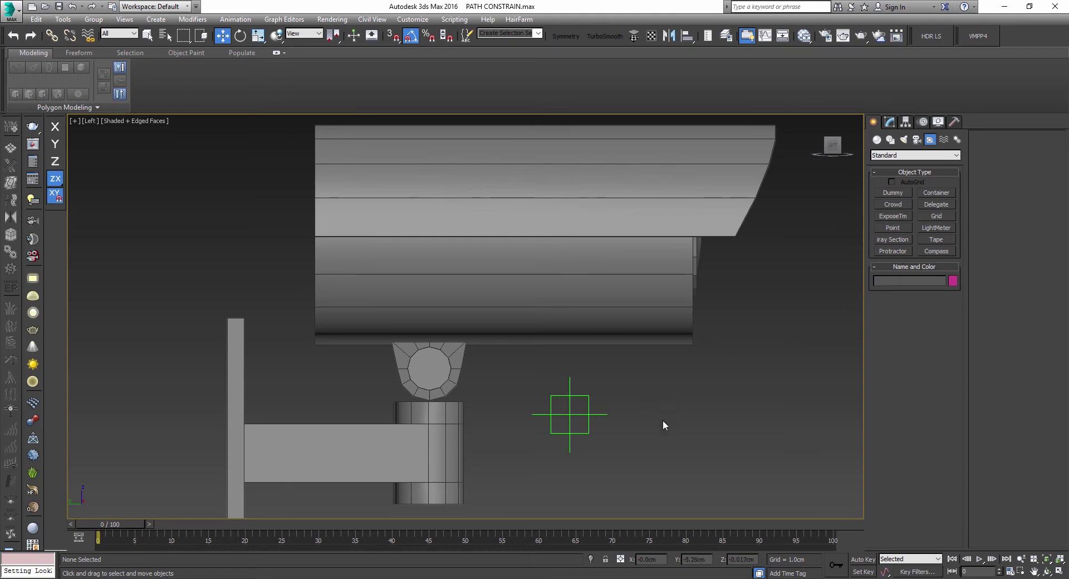
left_click_drag(582, 401, 584, 401)
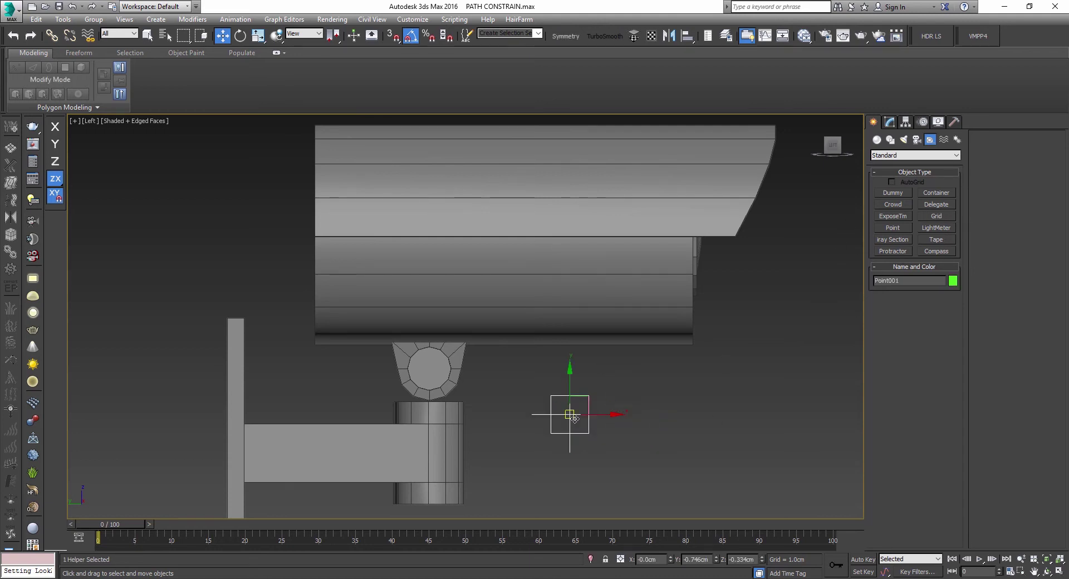
scroll(575, 419, "up", 5)
scroll(568, 412, "down", 4)
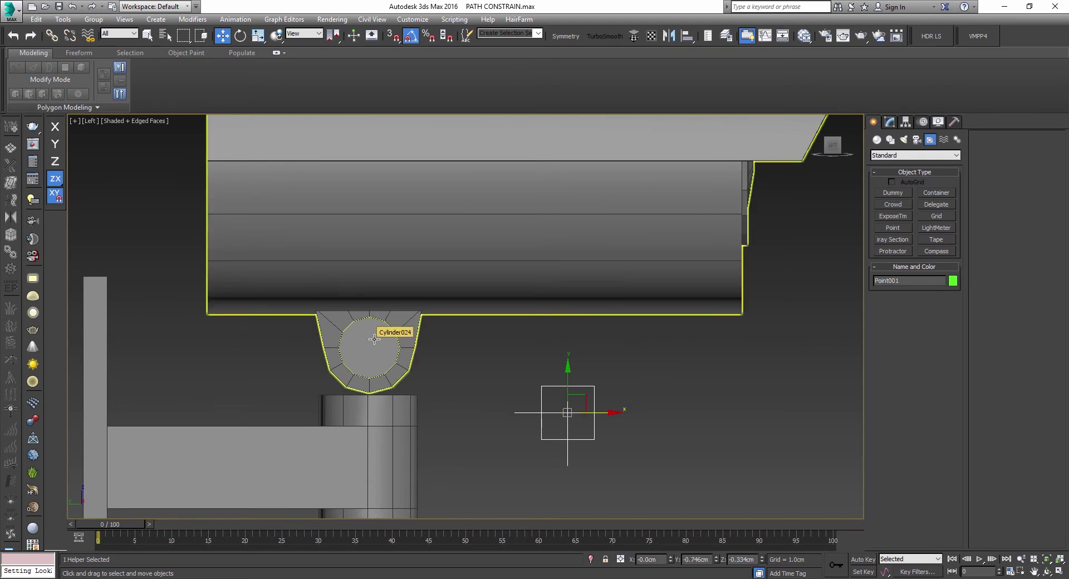
key("s")
key("F6")
left_click_drag(563, 391, 389, 349)
key("F5")
left_click_drag(582, 348, 453, 353)
middle_click_drag(453, 353, 363, 358)
key("p")
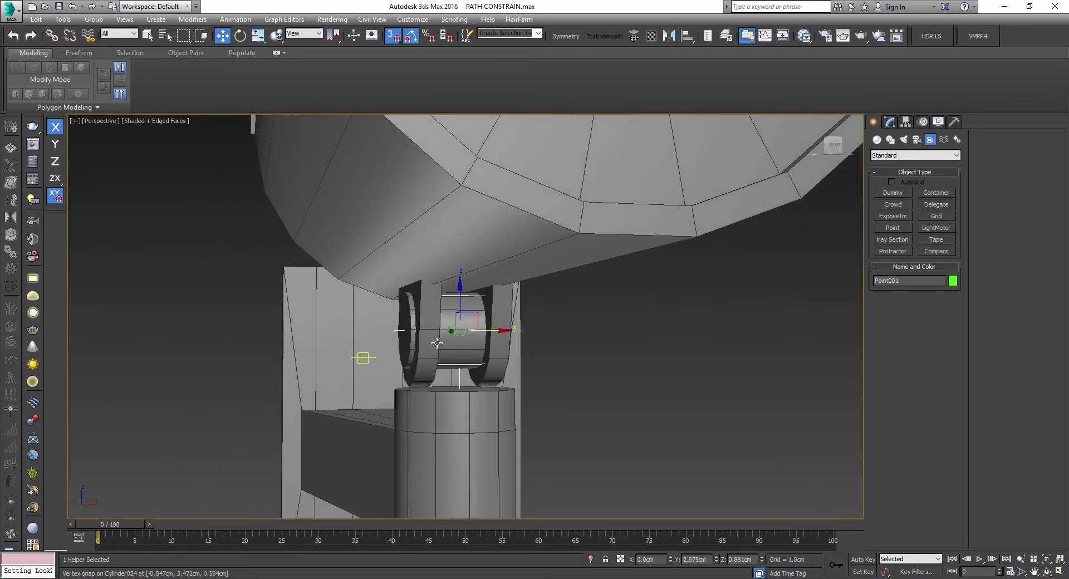
Scale up the Point helper until its box surrounds the mounting joint, then deselect it and turn off snapping
scroll(446, 335, "up", 3)
key("r")
left_click_drag(467, 333, 460, 282)
key("w")
left_click(609, 379)
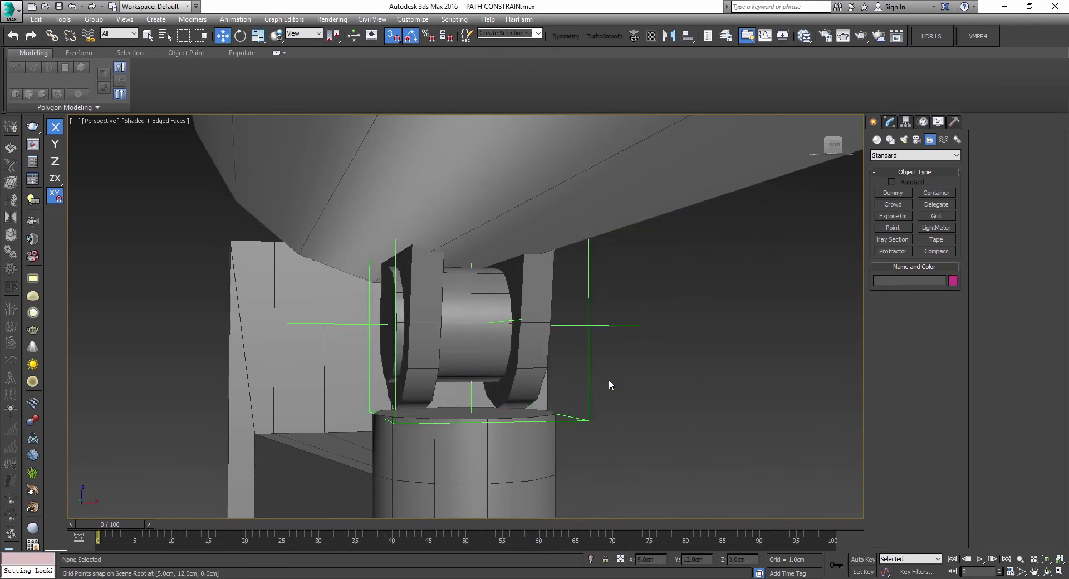
scroll(611, 380, "down", 2)
middle_click_drag(612, 381, 684, 389, "alt")
key("s")
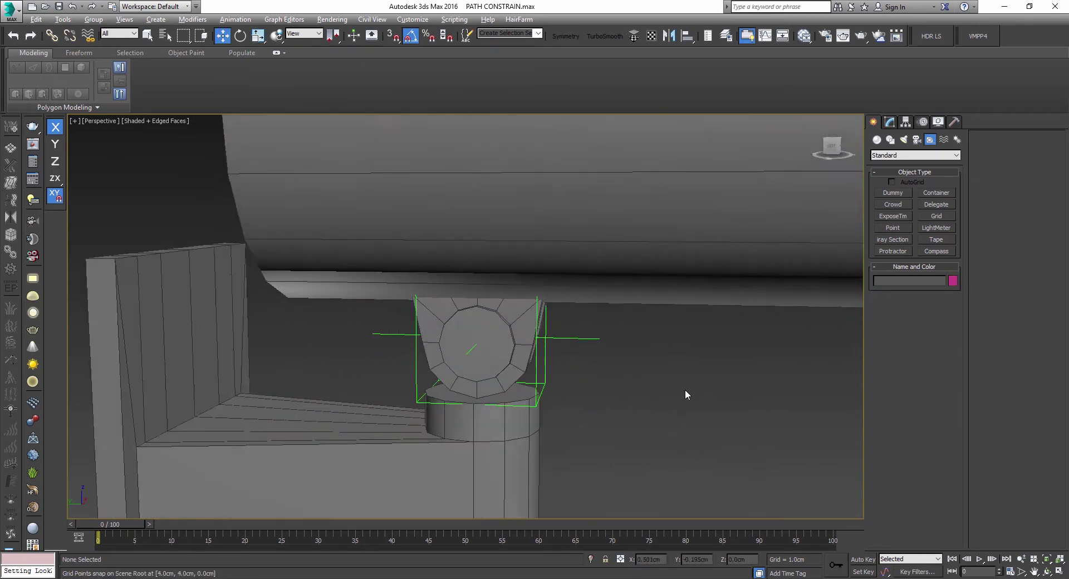
Rename the camera head as CAMERA
left_click_drag(605, 359, 562, 334)
scroll(572, 359, "down", 5)
middle_click_drag(573, 359, 334, 338)
scroll(378, 349, "down", 2)
middle_click_drag(497, 349, 334, 339)
scroll(378, 349, "down", 2)
scroll(303, 338, "up", 2)
left_click(258, 291)
middle_click_drag(259, 291, 378, 276)
scroll(379, 276, "up", 3)
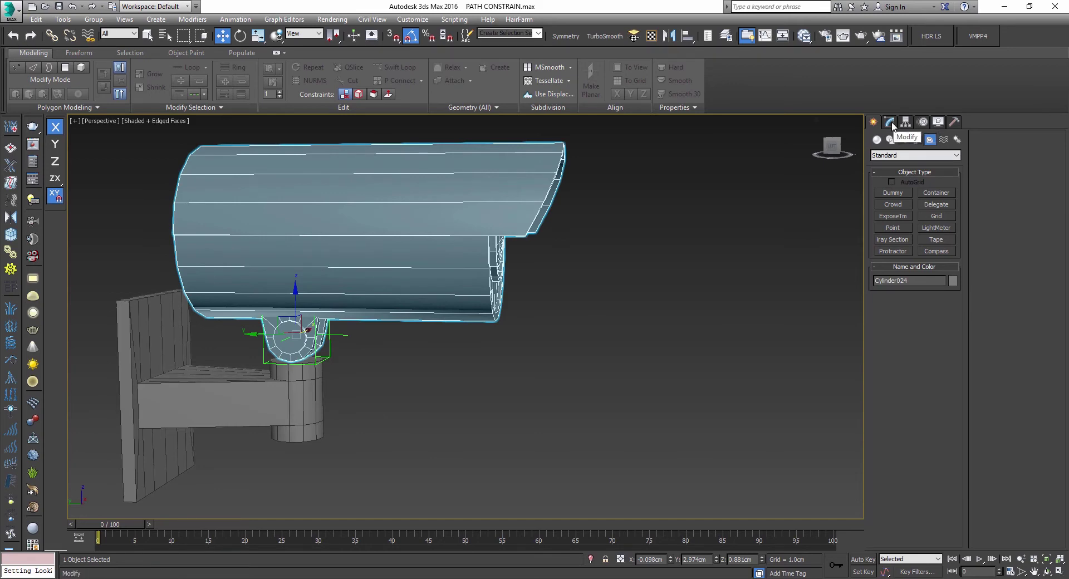
left_click(890, 122)
type("CAMERA")
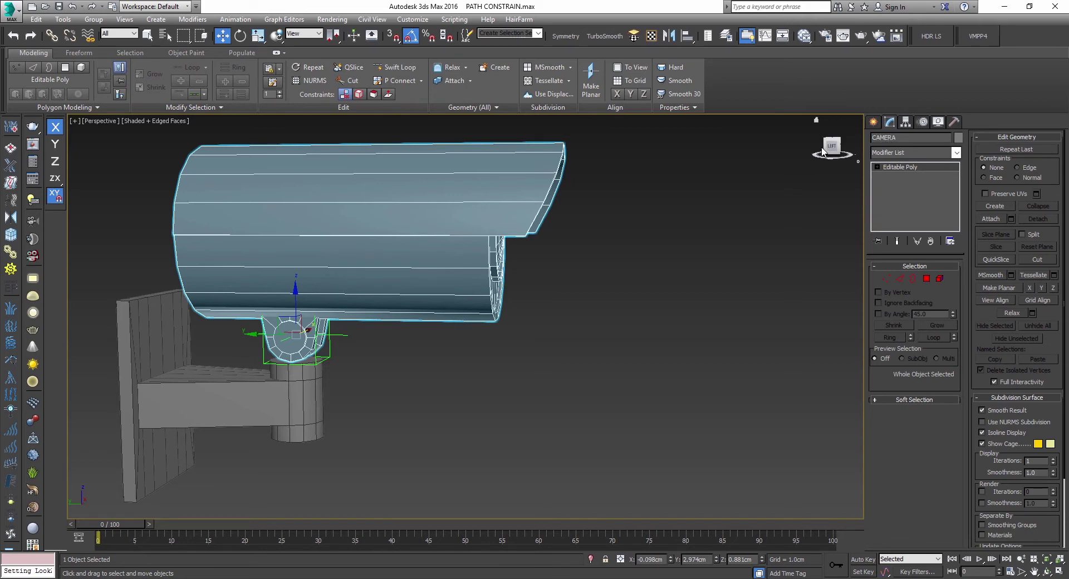
Rename the camera's wall mounting bracket as BASE CAMERA
left_click(234, 398)
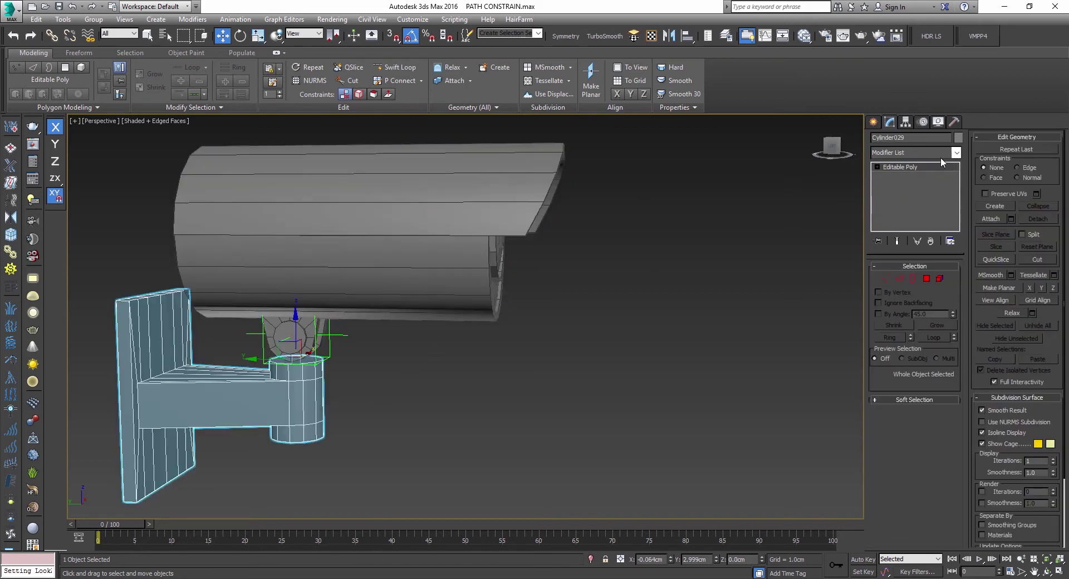
key("ctrl+a")
type("BA")
Rename the Point helper at the camera's mounting joint as POINT
left_click(339, 335)
left_click(340, 334)
double_click(905, 137)
type("P")
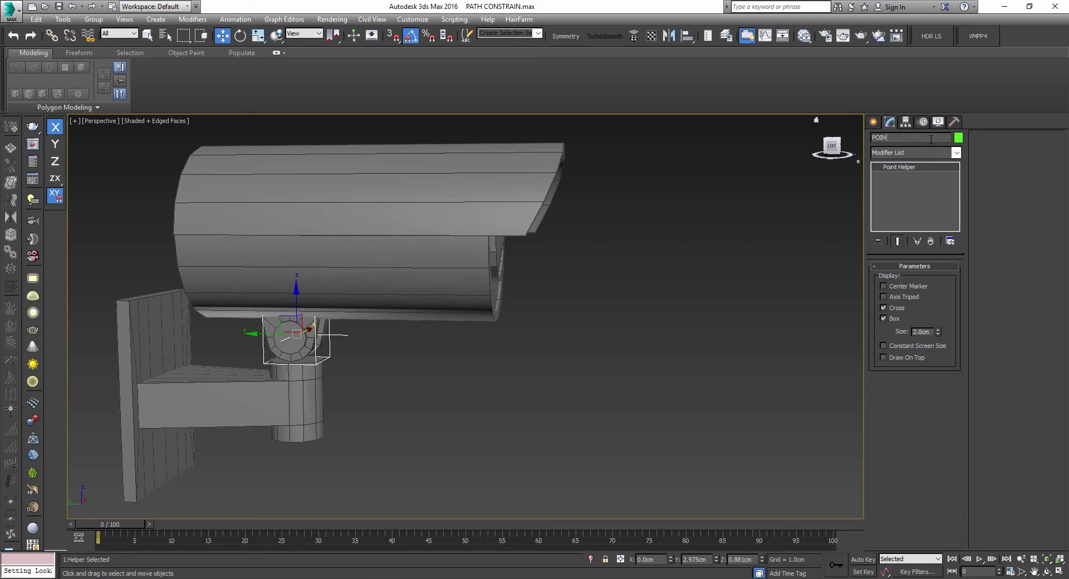
Rename the yellow sphere in front of the camera as CONTROLADOR
scroll(689, 305, "down", 5)
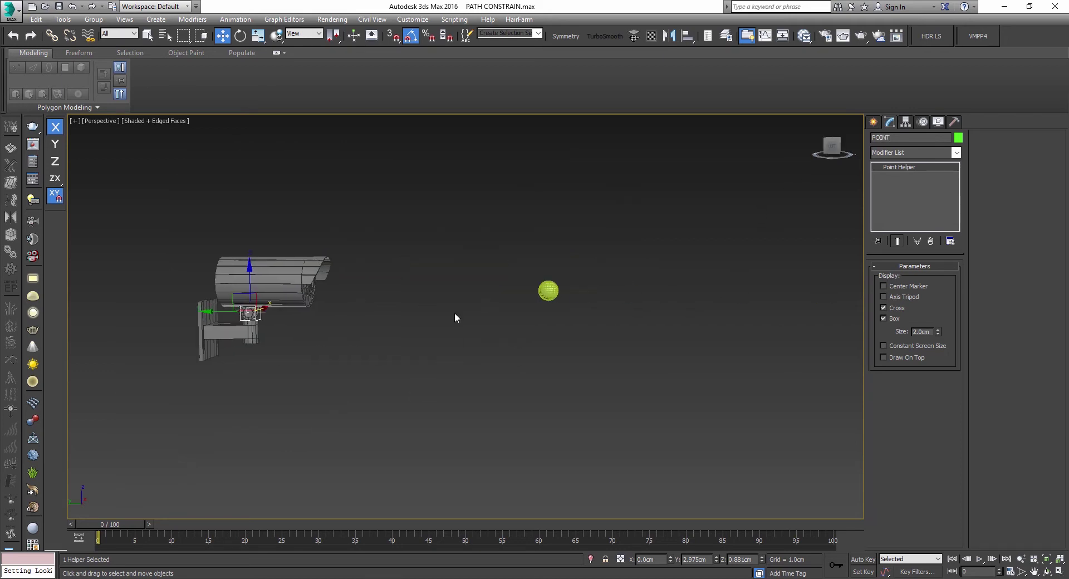
left_click_drag(601, 320, 484, 255)
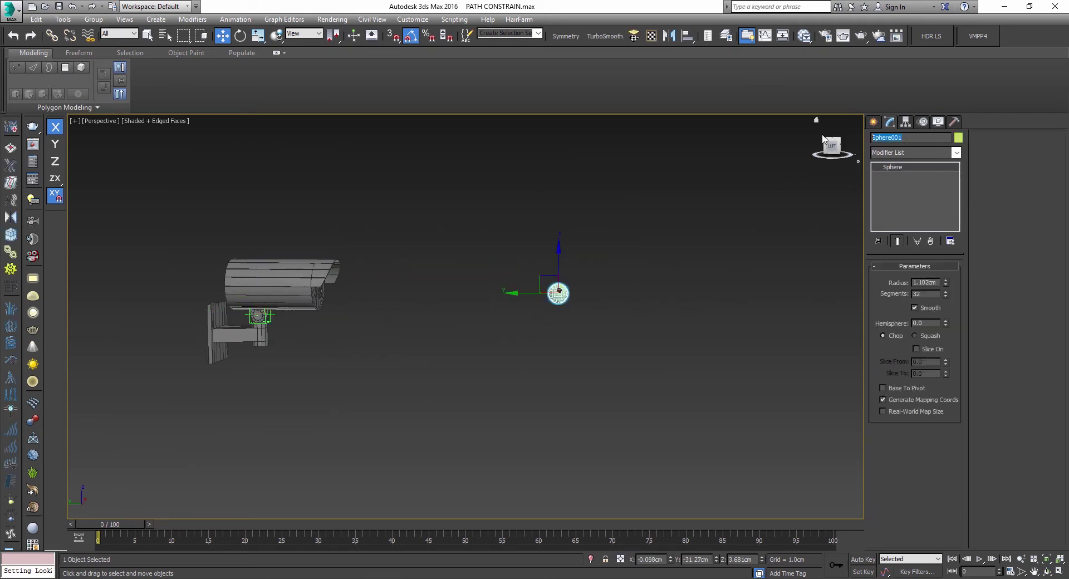
type("CONT")
middle_click_drag(562, 218, 608, 202)
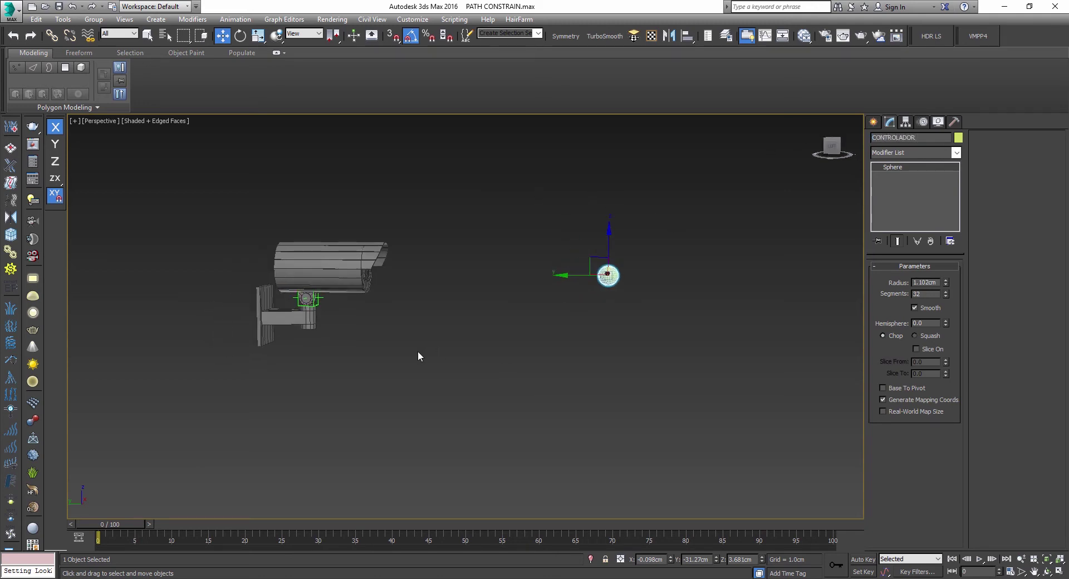
scroll(351, 321, "up", 3)
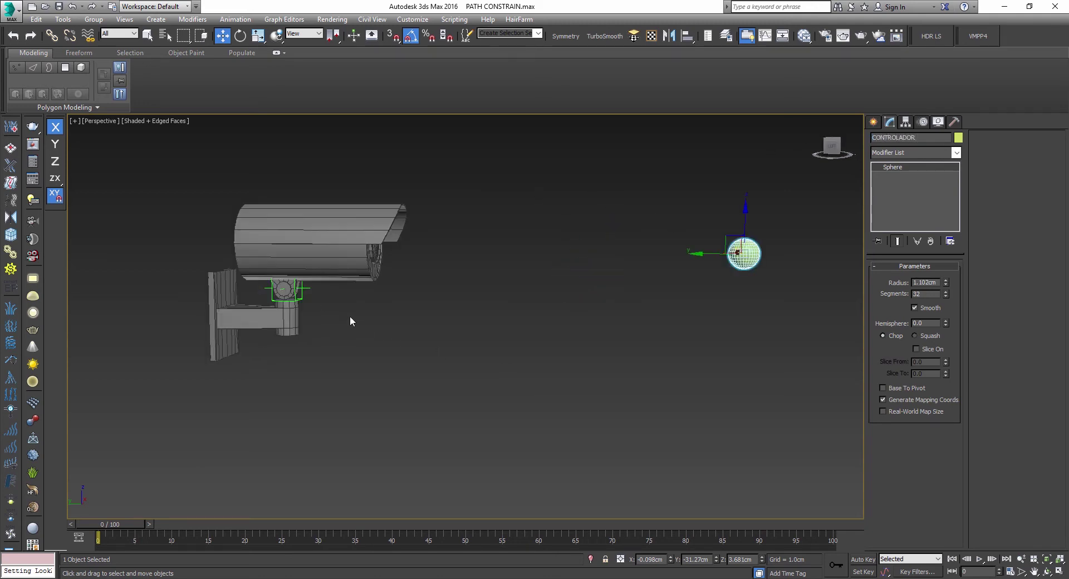
left_click(309, 289)
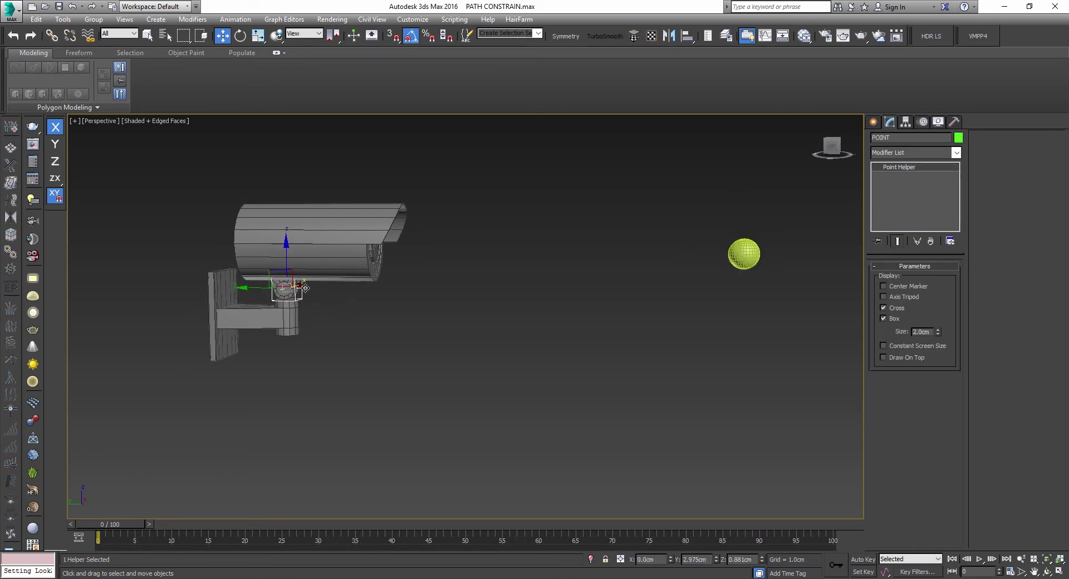
middle_click_drag(716, 283, 692, 289)
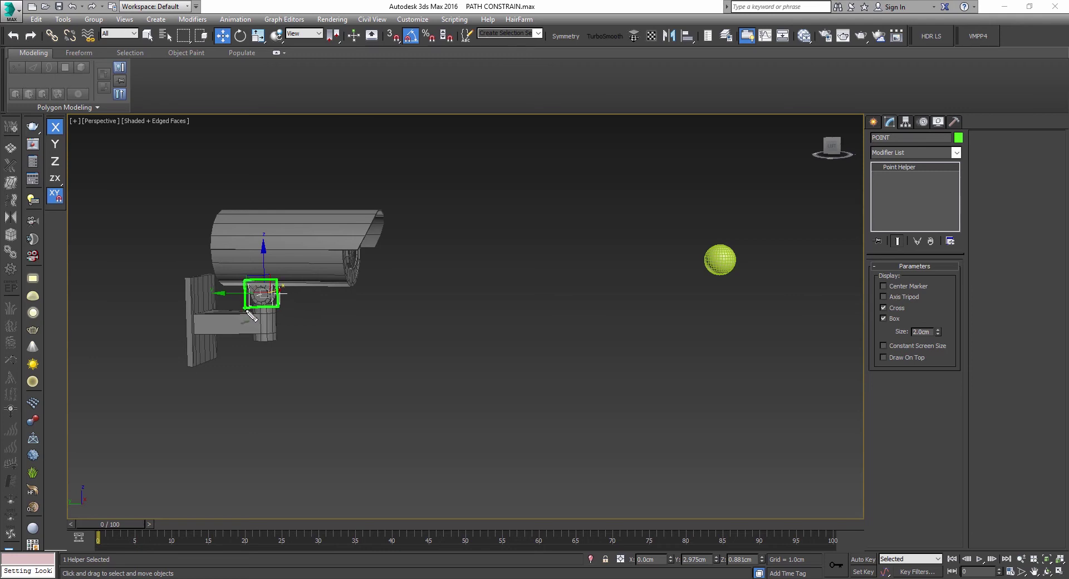
mouse_move(282, 295)
left_mouse_down()
mouse_move(702, 260)
mouse_move(689, 256)
mouse_move(701, 259)
mouse_move(698, 276)
left_mouse_up()
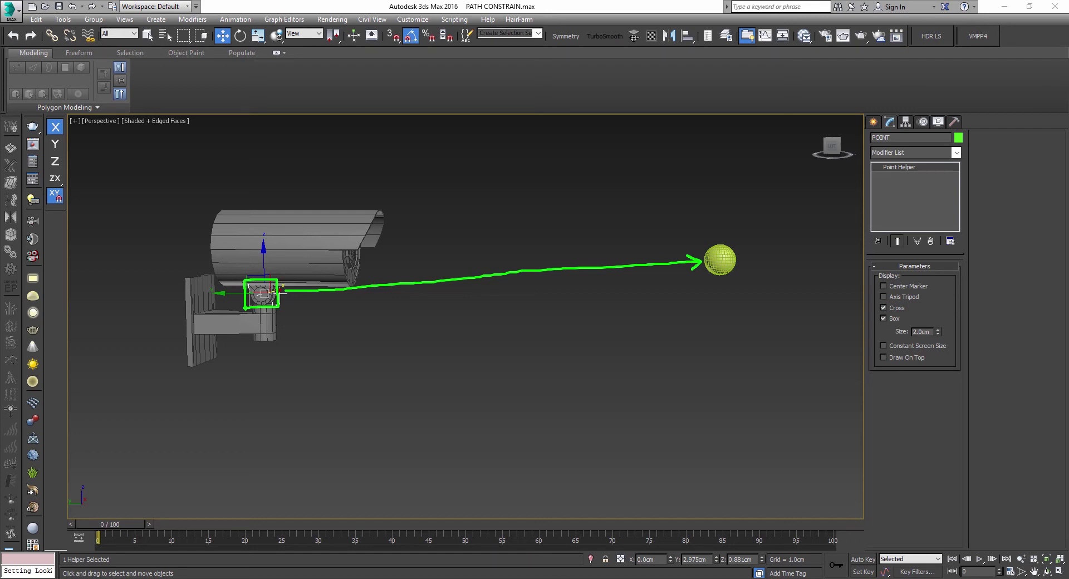
mouse_move(202, 201)
left_mouse_down()
mouse_move(206, 277)
mouse_move(349, 279)
mouse_move(383, 256)
mouse_move(382, 203)
mouse_move(200, 205)
left_mouse_up()
mouse_move(202, 242)
left_mouse_down()
mouse_move(167, 252)
mouse_move(199, 292)
mouse_move(239, 295)
mouse_move(231, 290)
mouse_move(228, 303)
left_mouse_up()
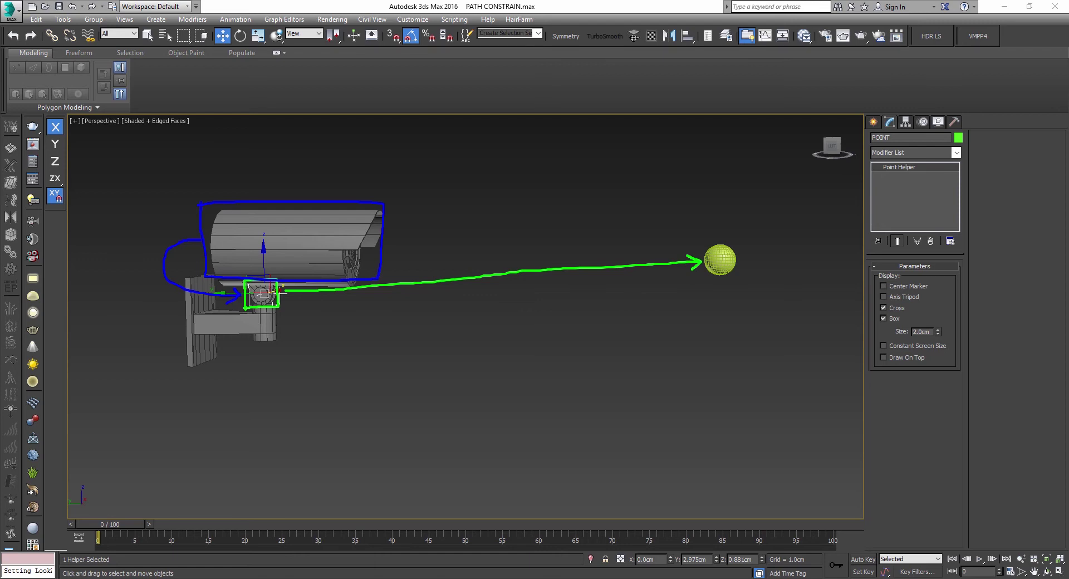
mouse_move(699, 239)
left_mouse_down()
mouse_move(702, 281)
mouse_move(735, 282)
mouse_move(715, 238)
mouse_move(700, 239)
mouse_move(692, 290)
mouse_move(759, 289)
mouse_move(693, 229)
mouse_move(724, 192)
mouse_move(731, 207)
left_mouse_up()
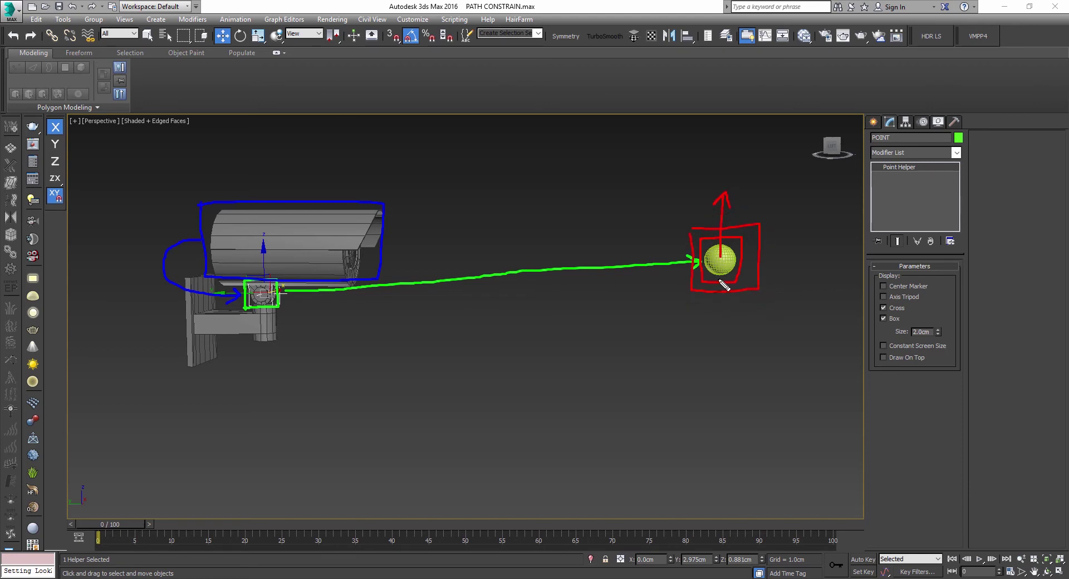
left_click_drag(716, 255, 789, 247)
left_click_drag(789, 247, 780, 252)
mouse_move(713, 158)
left_mouse_down()
mouse_move(736, 175)
mouse_move(718, 175)
left_mouse_up()
left_click_drag(797, 237, 790, 254)
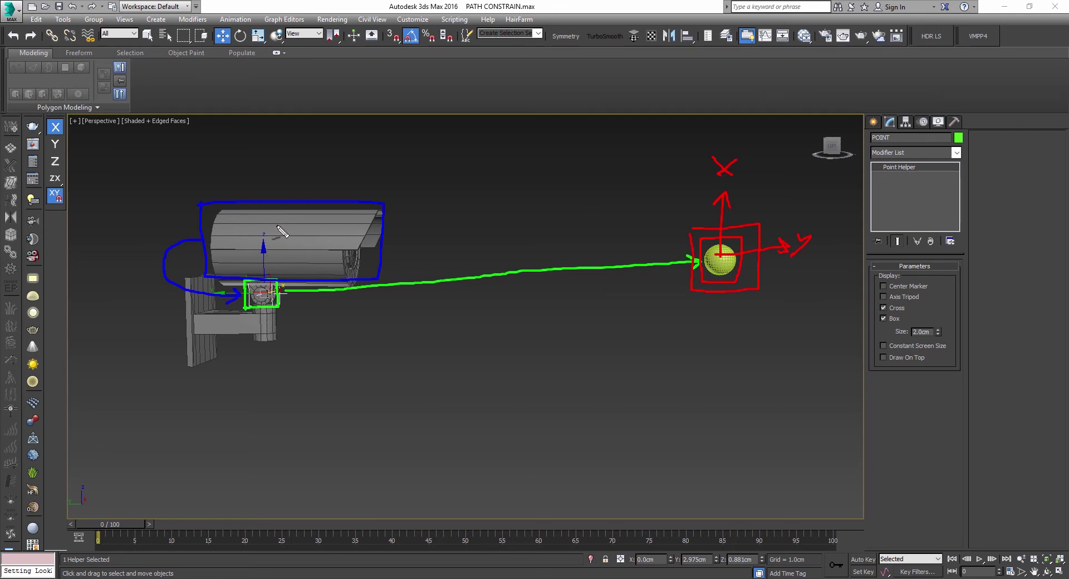
mouse_move(62, 38)
left_mouse_down()
mouse_move(44, 35)
mouse_move(64, 39)
left_mouse_up()
key("Escape")
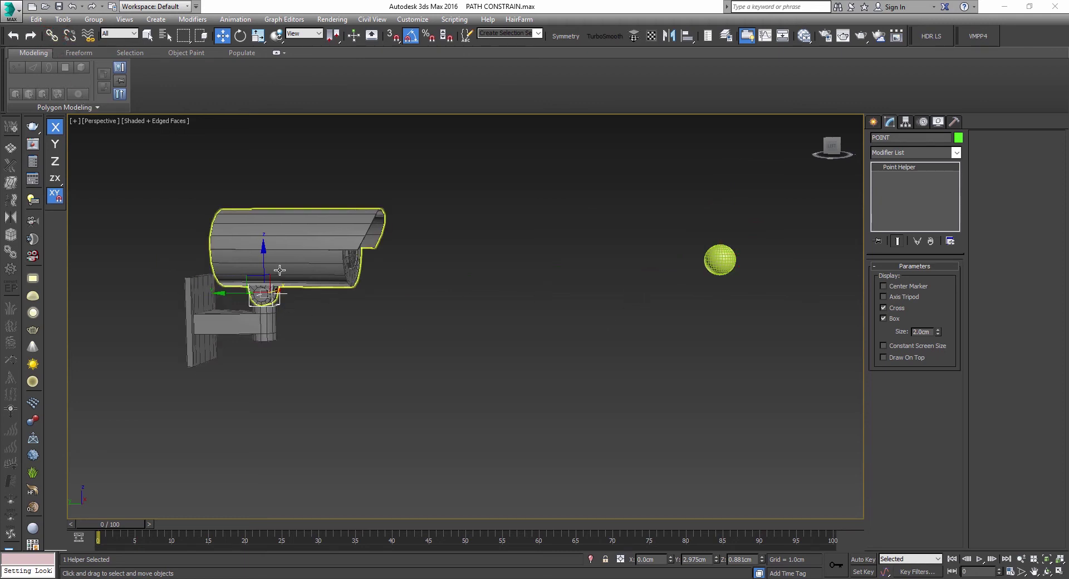
Link the camera head to the Point helper at the mounting joint as its parent
left_click(285, 213)
scroll(257, 281, "up", 6)
left_click(49, 36)
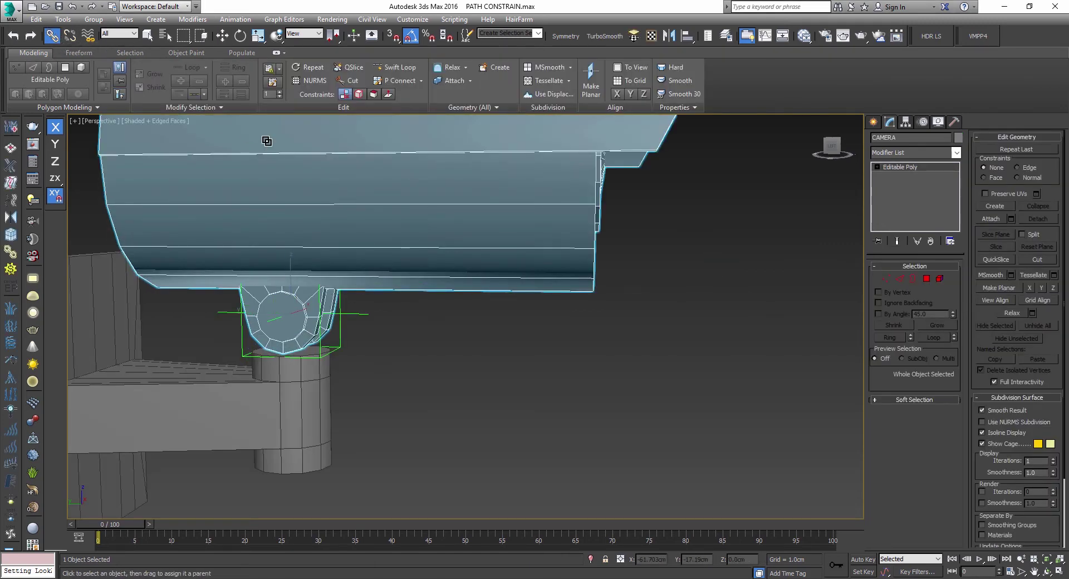
left_click_drag(289, 307, 418, 292)
left_click_drag(354, 315, 351, 313)
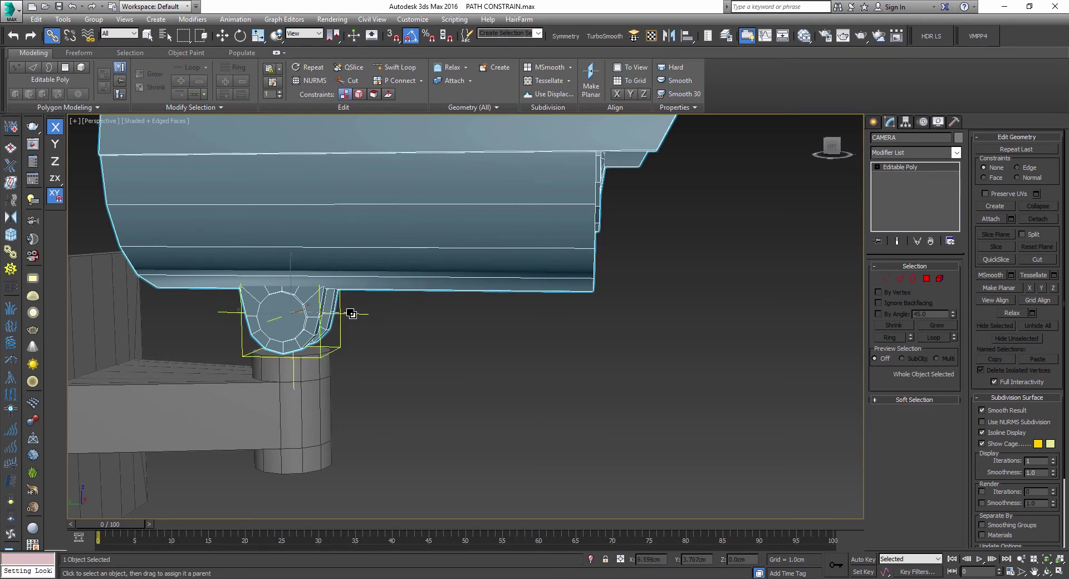
key("w")
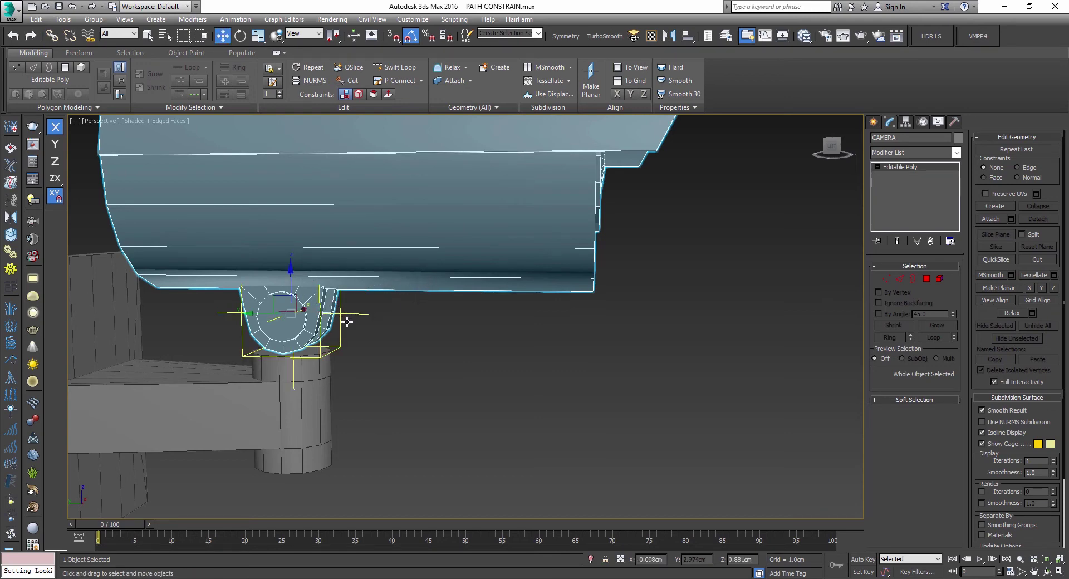
Test the link by rotating the Point helper, undo the rotation, and dismiss the chat notification
left_click(341, 322)
scroll(341, 322, "down", 4)
middle_click_drag(341, 322, 362, 330, "alt")
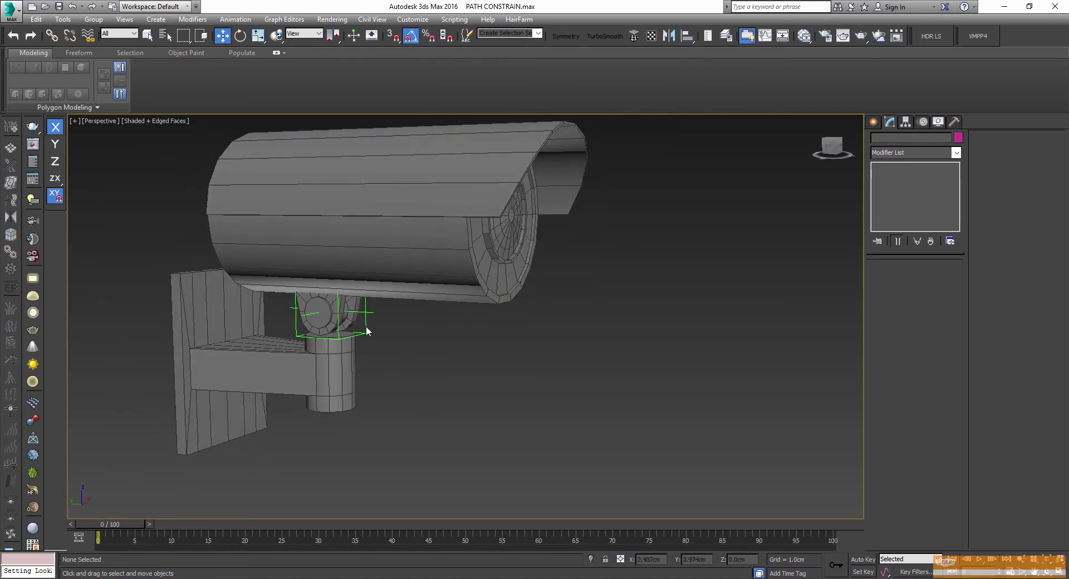
left_click(366, 328)
left_click_drag(330, 284, 291, 352)
key("e")
mouse_move(332, 298)
left_mouse_down()
mouse_move(328, 271)
mouse_move(325, 300)
mouse_move(314, 295)
mouse_move(329, 304)
left_mouse_up()
key("ctrl+z")
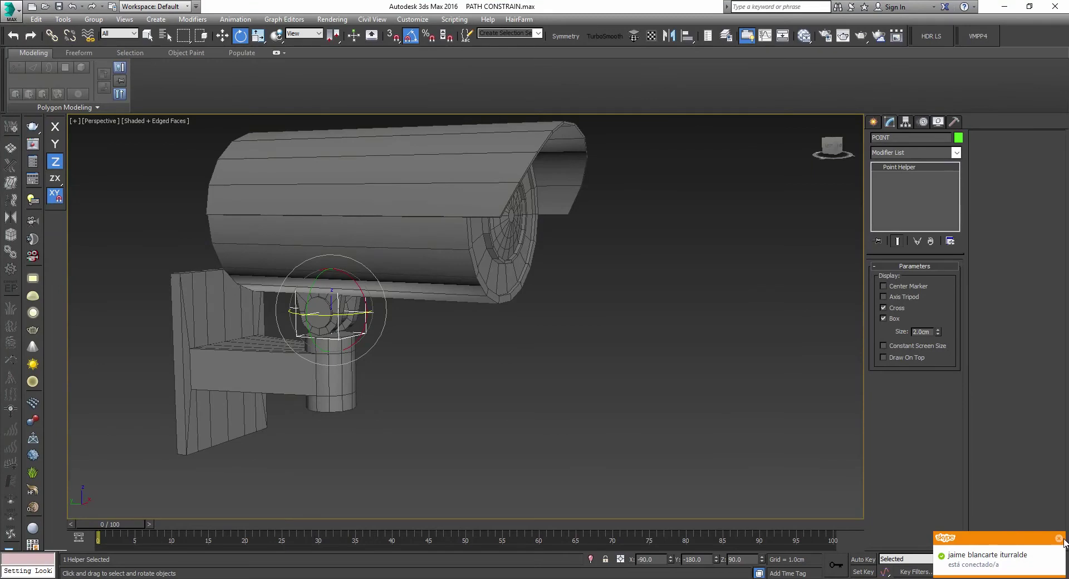
left_click(1058, 538)
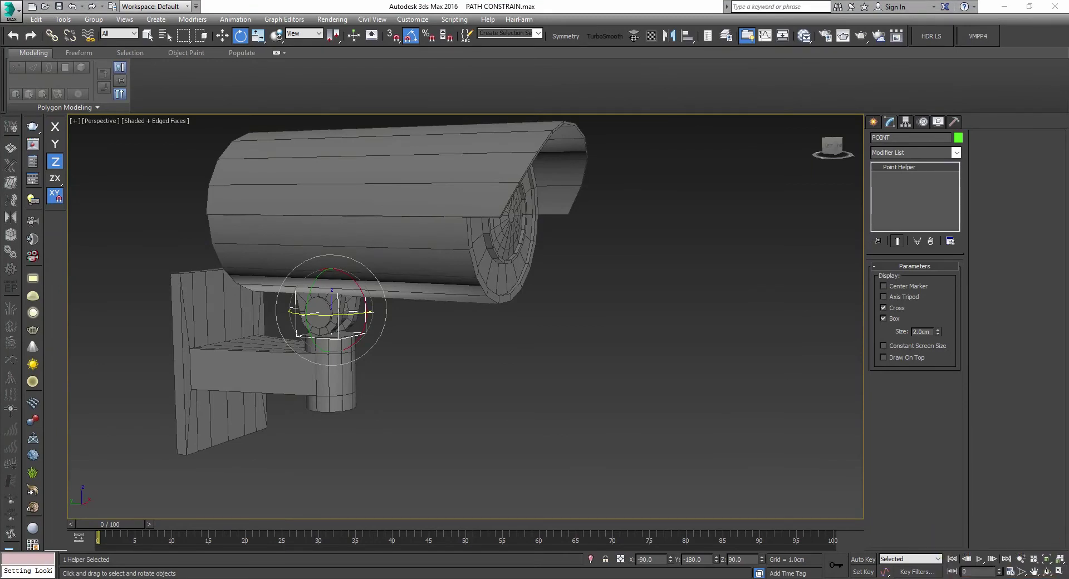
Assign a LookAt constraint to the Point helper with the CONTROLADOR sphere as target, and enable Keep Initial Offset
scroll(589, 204, "down", 4)
middle_click_drag(589, 204, 350, 299)
key("w")
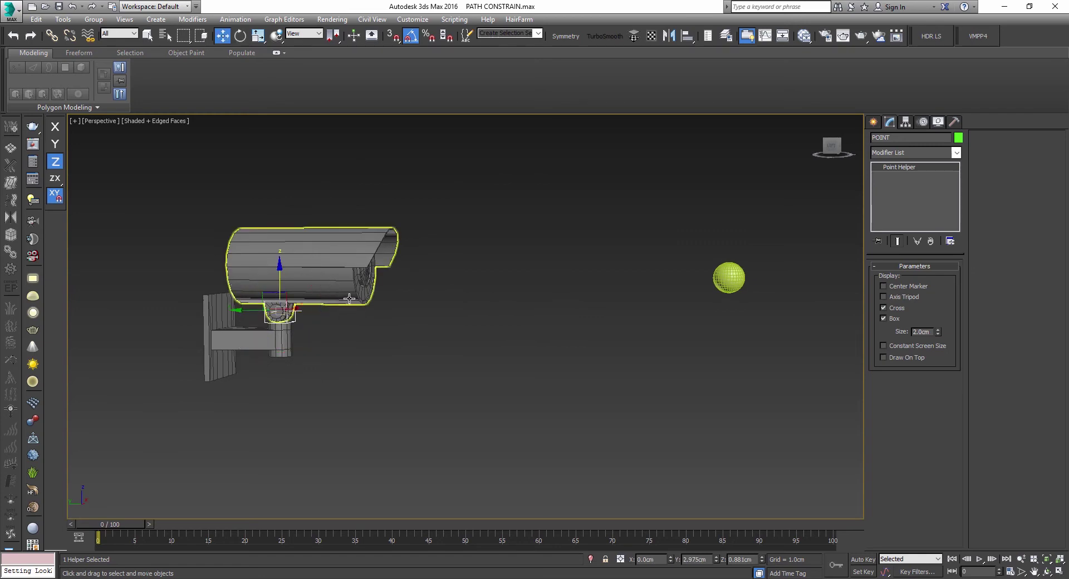
left_click(235, 18)
mouse_move(249, 77)
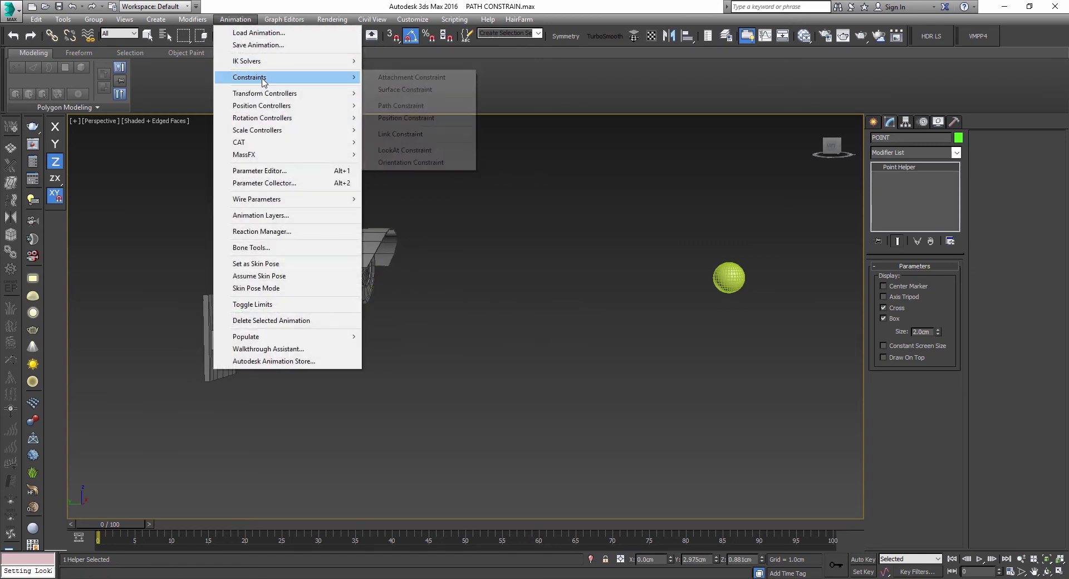
left_click(423, 150)
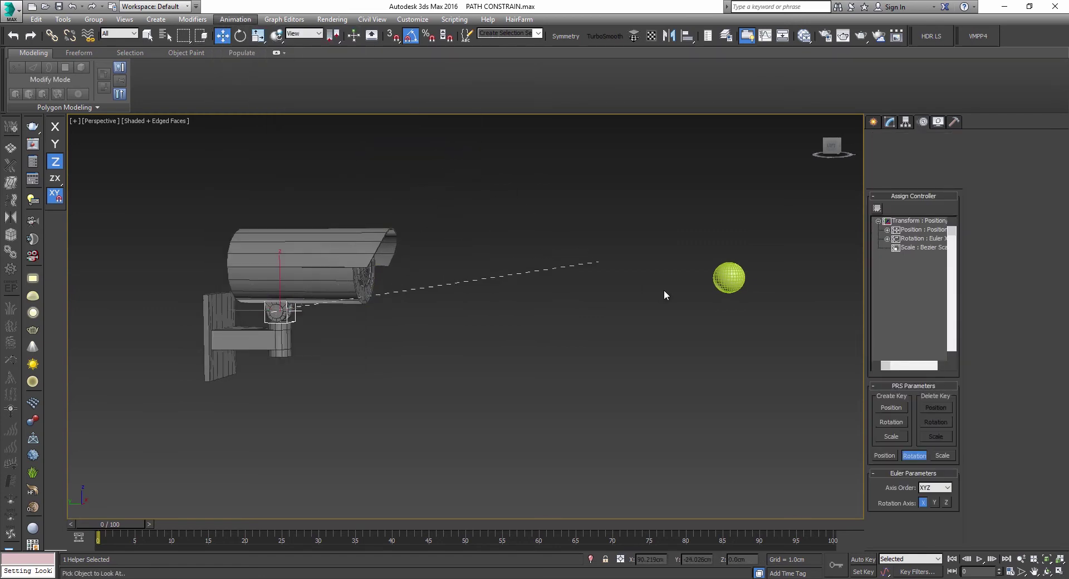
left_click(737, 285)
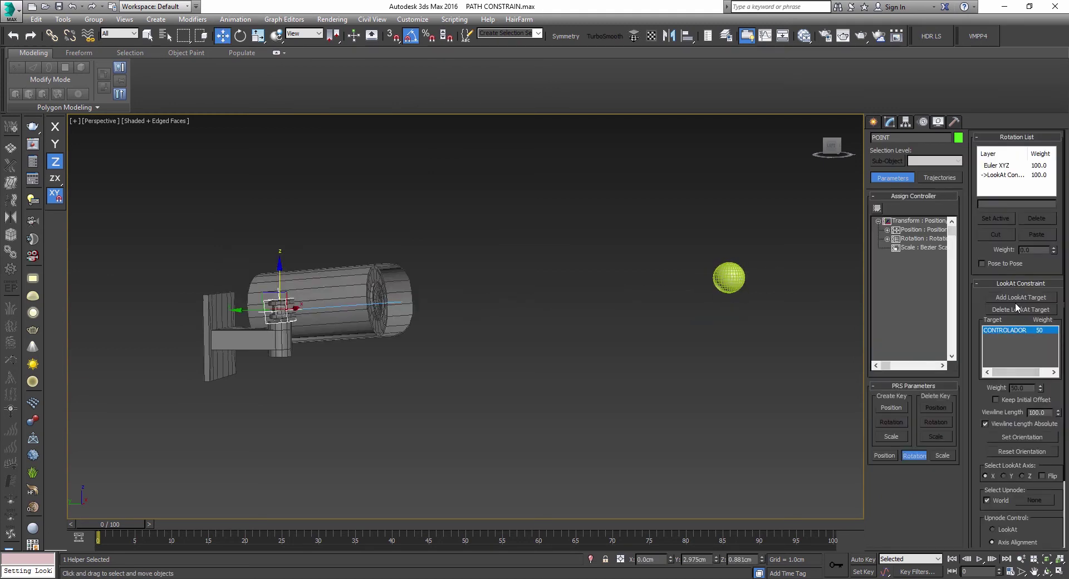
left_click(1008, 401)
Test the LookAt constraint by moving the CONTROLADOR sphere around, then undo its movement
left_click(727, 277)
left_click_drag(727, 277, 727, 303)
middle_click_drag(727, 303, 730, 265, "alt")
key("F8")
left_click_drag(730, 265, 684, 427)
key("ctrl+z")
Inspect the camera rig up close and compare the rotation controllers of the Point helper and the camera head
middle_click_drag(642, 278, 529, 306, "alt")
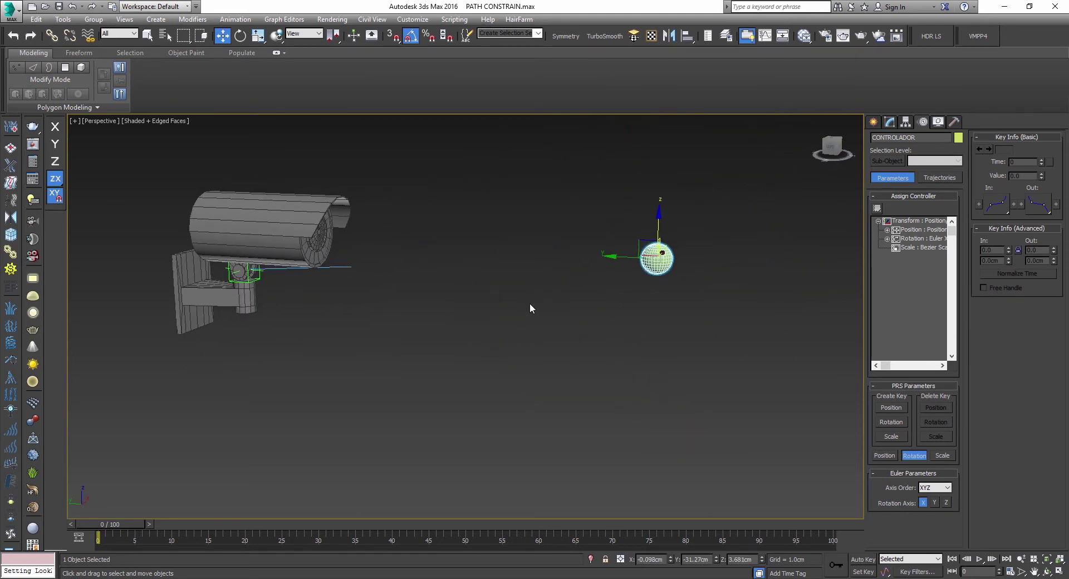
scroll(247, 280, "up", 3)
scroll(324, 253, "down", 3)
mouse_move(324, 253)
middle_mouse_down("alt")
mouse_move(232, 252)
mouse_move(328, 251)
middle_mouse_up("alt")
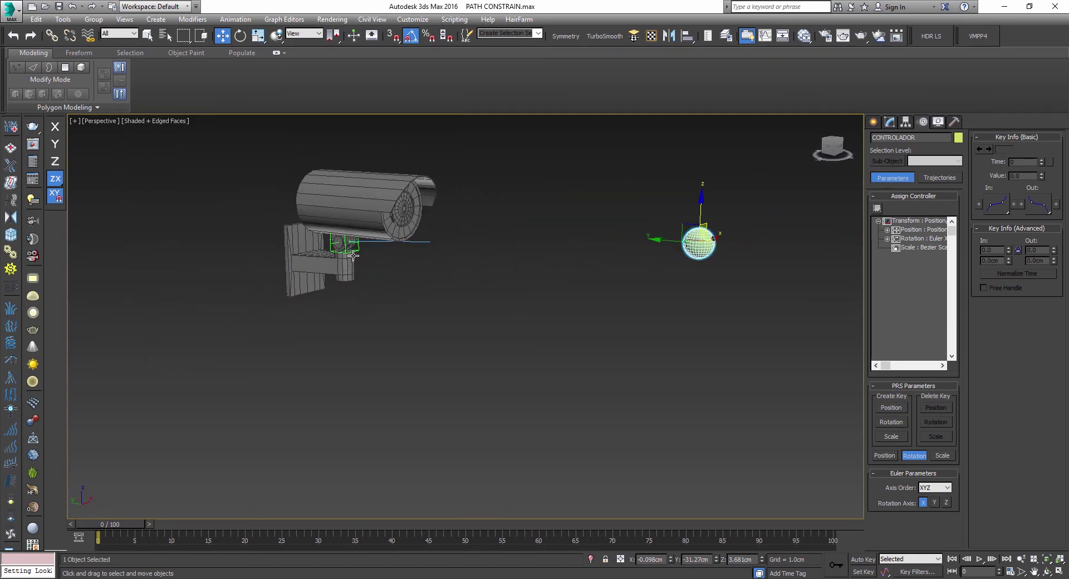
scroll(356, 248, "up", 3)
scroll(359, 244, "down", 5)
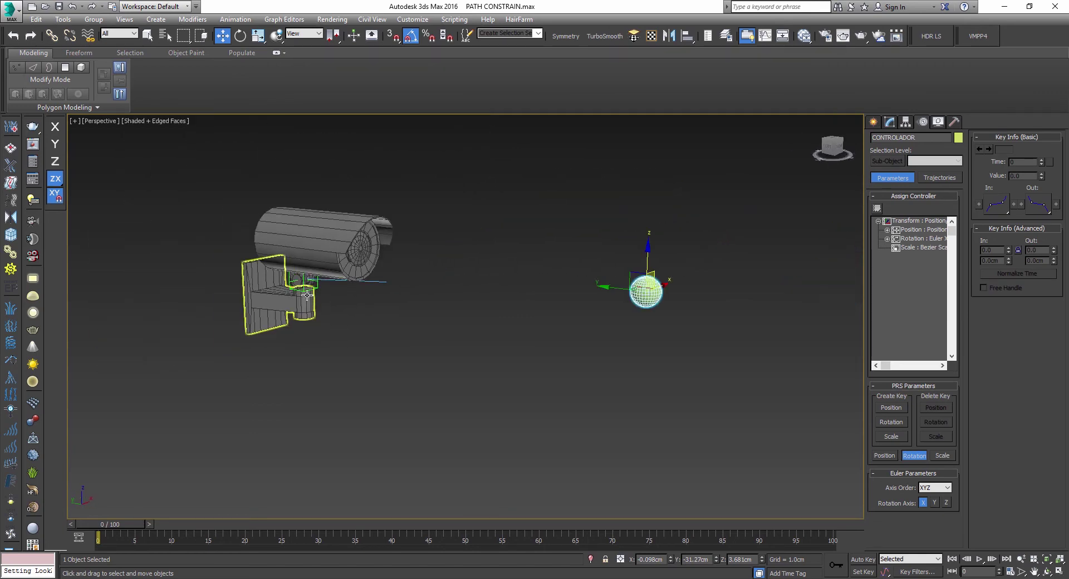
middle_click_drag(308, 294, 287, 315, "alt")
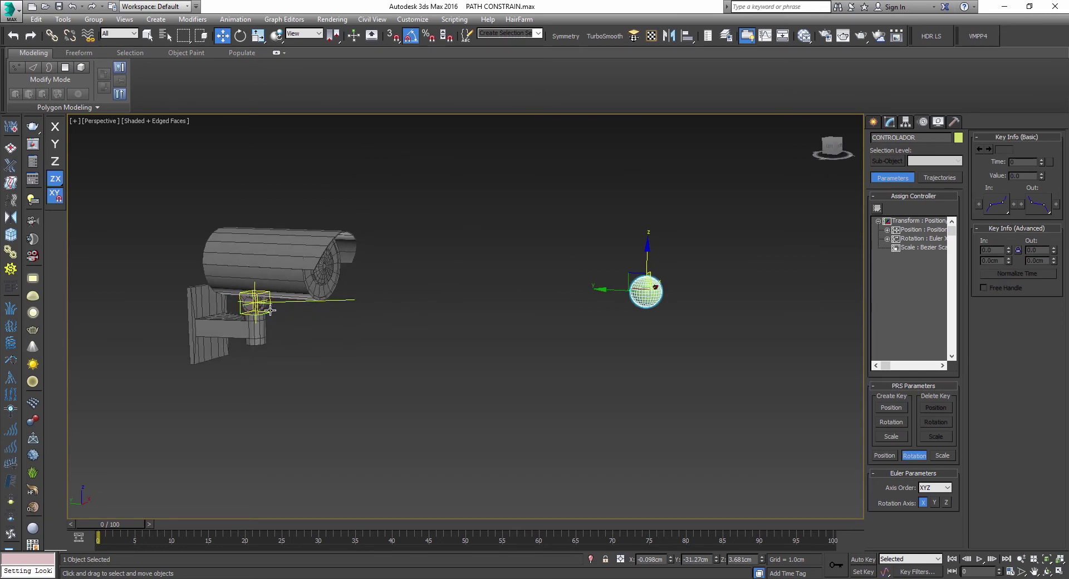
left_click(270, 310)
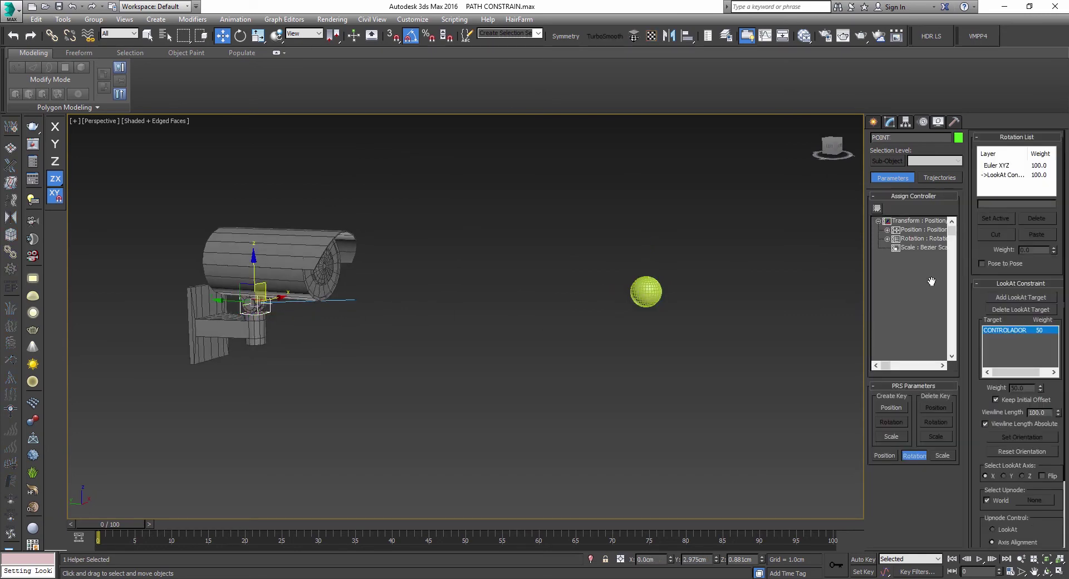
left_click(309, 263)
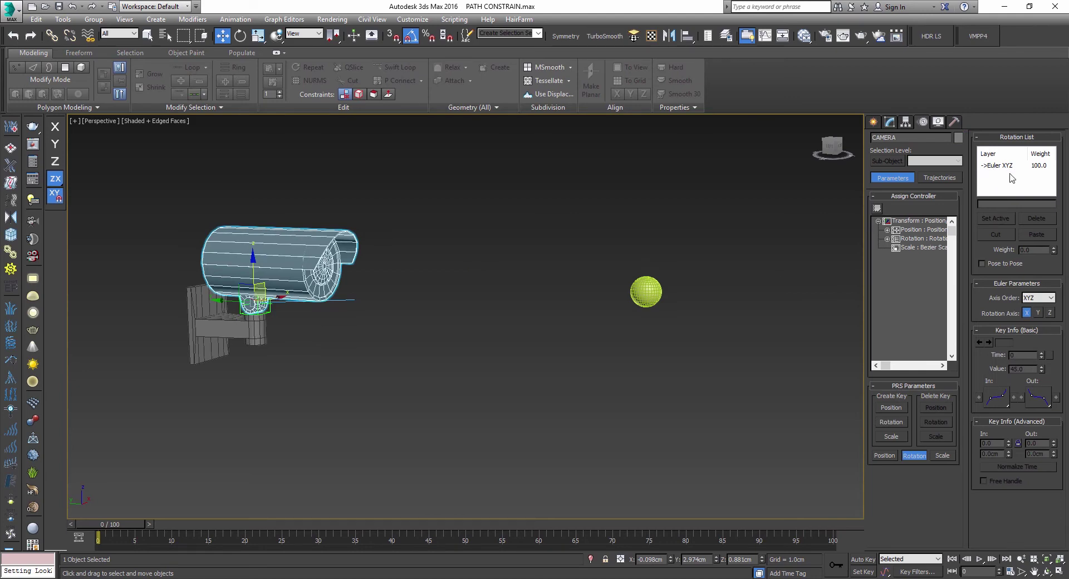
left_click(268, 310)
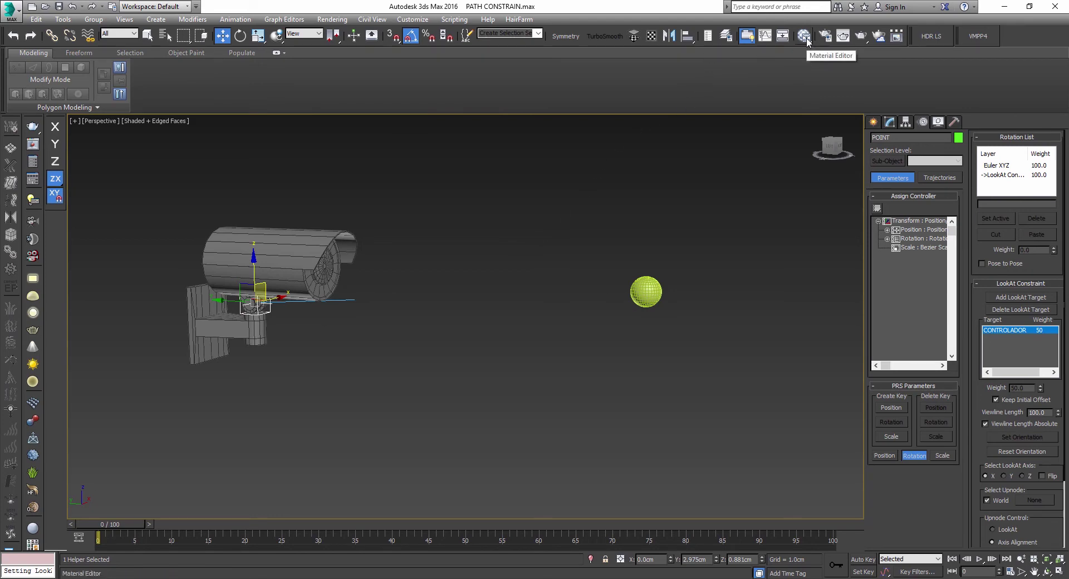
Open the Schematic View and examine the hierarchy link between POINT and CAMERA, selecting the CAMERA node
left_click(782, 36)
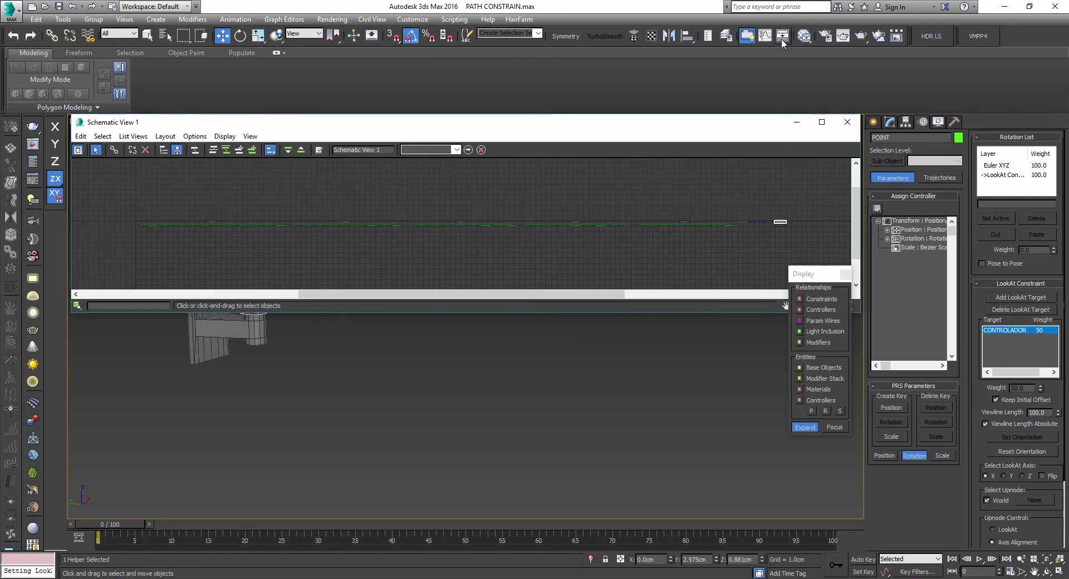
scroll(789, 225, "up", 5)
middle_click_drag(779, 218, 646, 216)
middle_click_drag(352, 388, 368, 477)
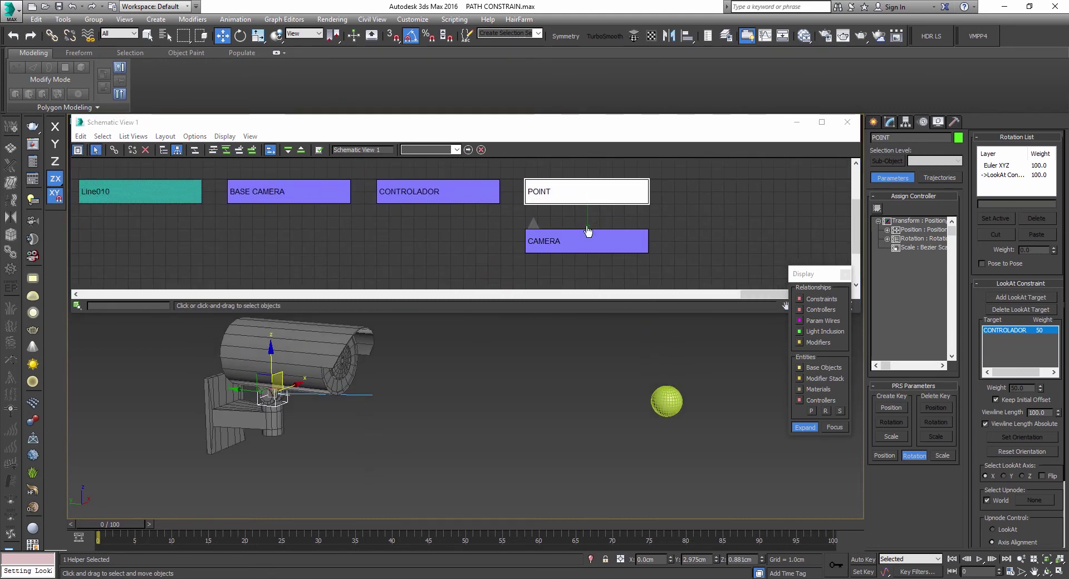
left_click(583, 246)
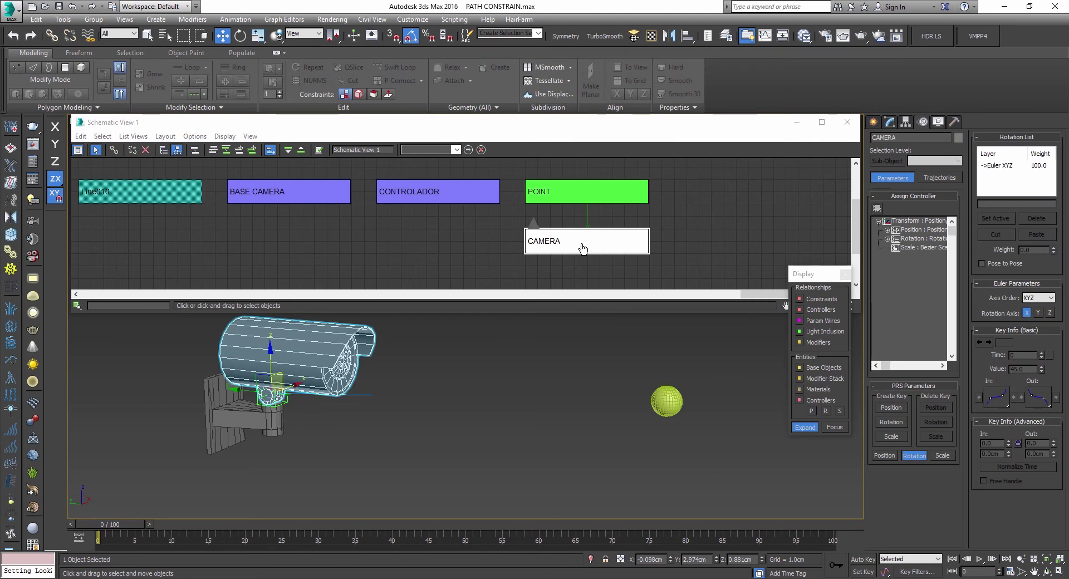
Select the CONTROLADOR sphere, close the Schematic View and clear the selection
scroll(582, 245, "down", 2)
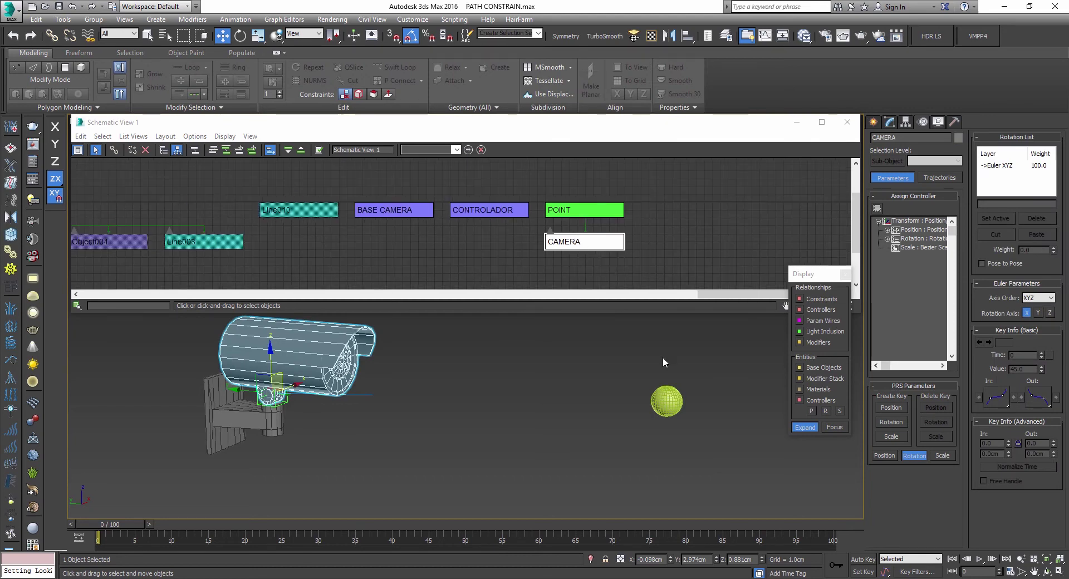
left_click(681, 406)
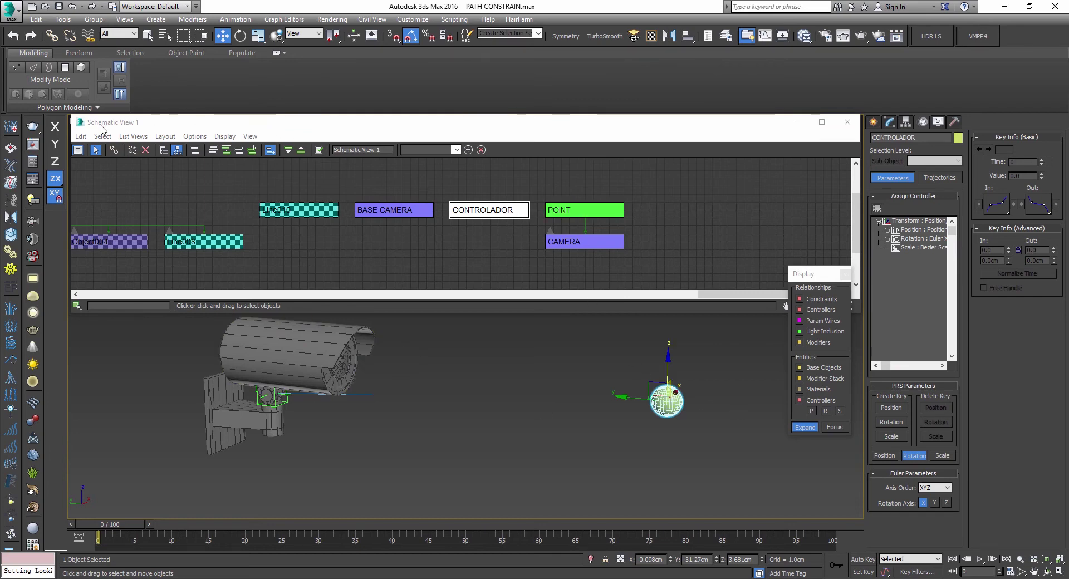
left_click(846, 122)
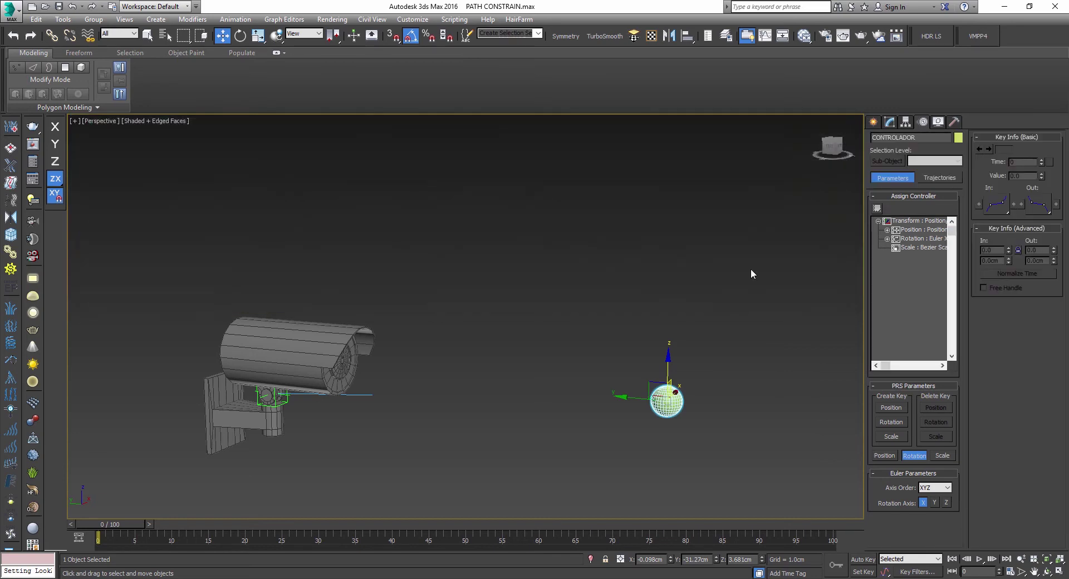
left_click(653, 362)
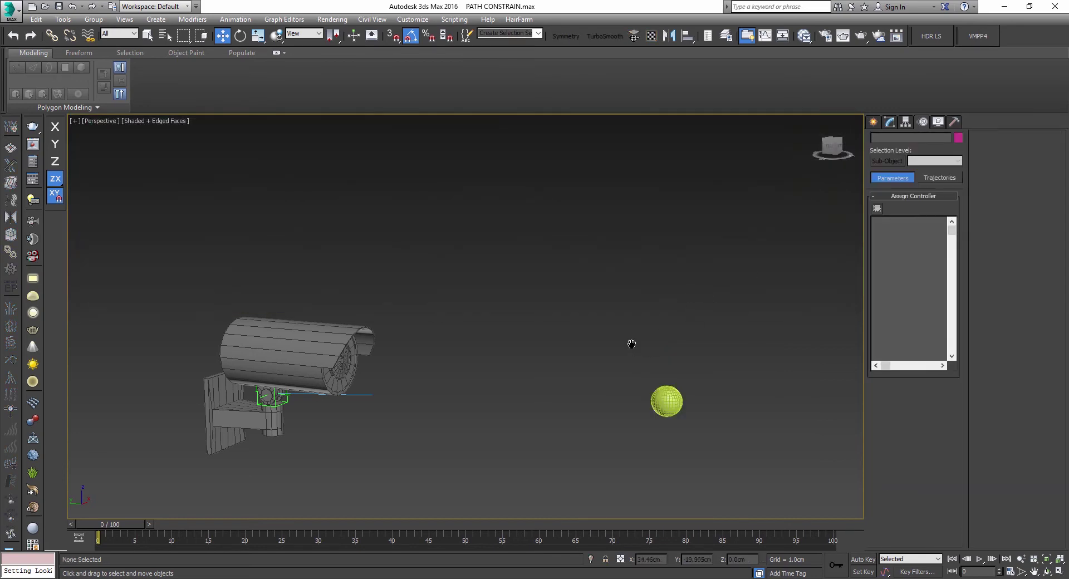
middle_click_drag(530, 397, 532, 340)
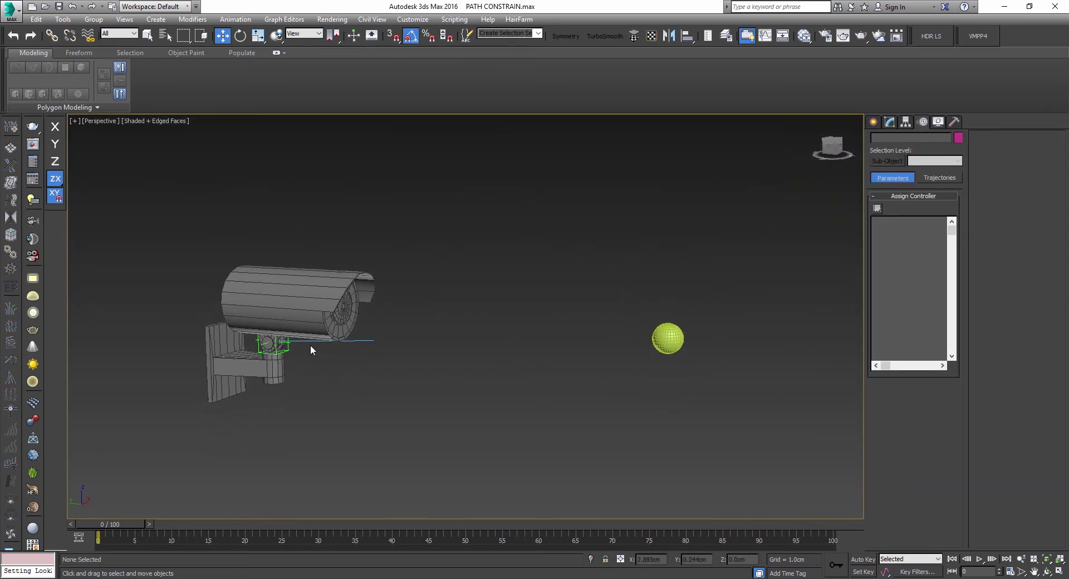
Lengthen the viewline of the Point helper's LookAt constraint, trying 200 first and settling on 350
left_click(290, 346)
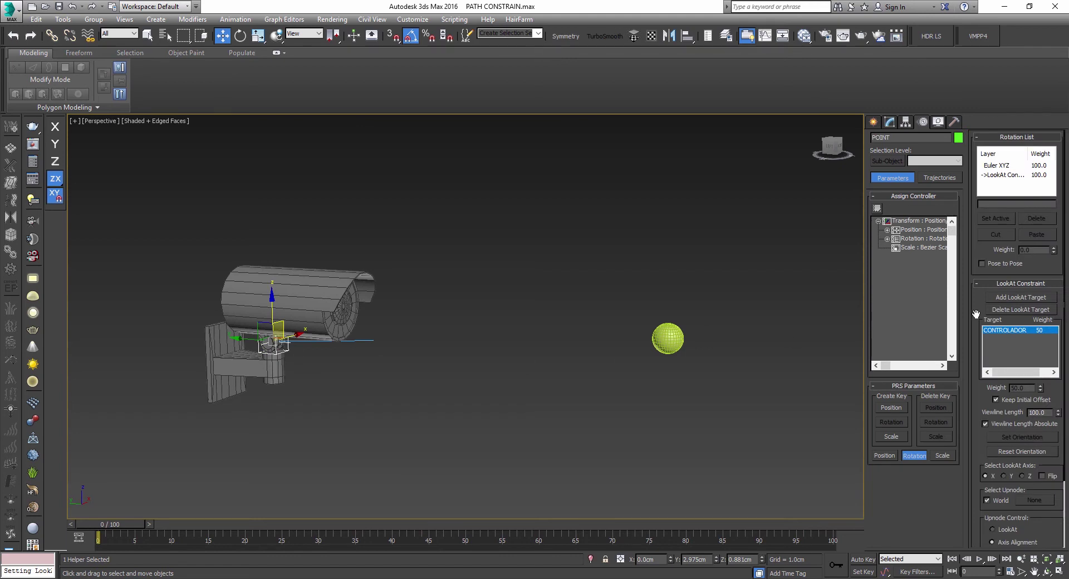
type("200")
key("Return")
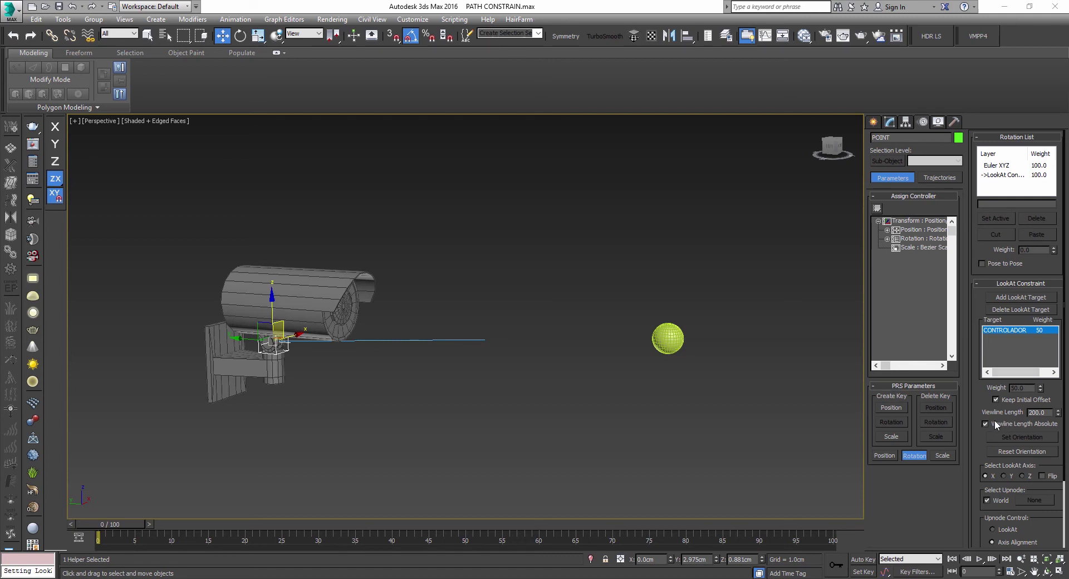
left_click_drag(1046, 412, 1013, 411)
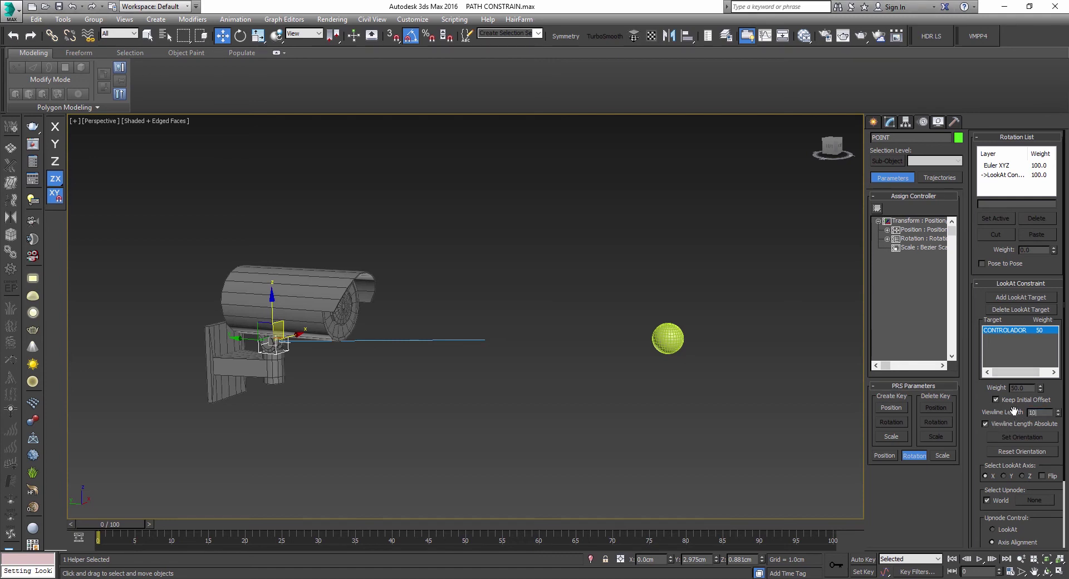
key("Return")
key("Return")
key("Return")
middle_click_drag(540, 336, 672, 346, "alt")
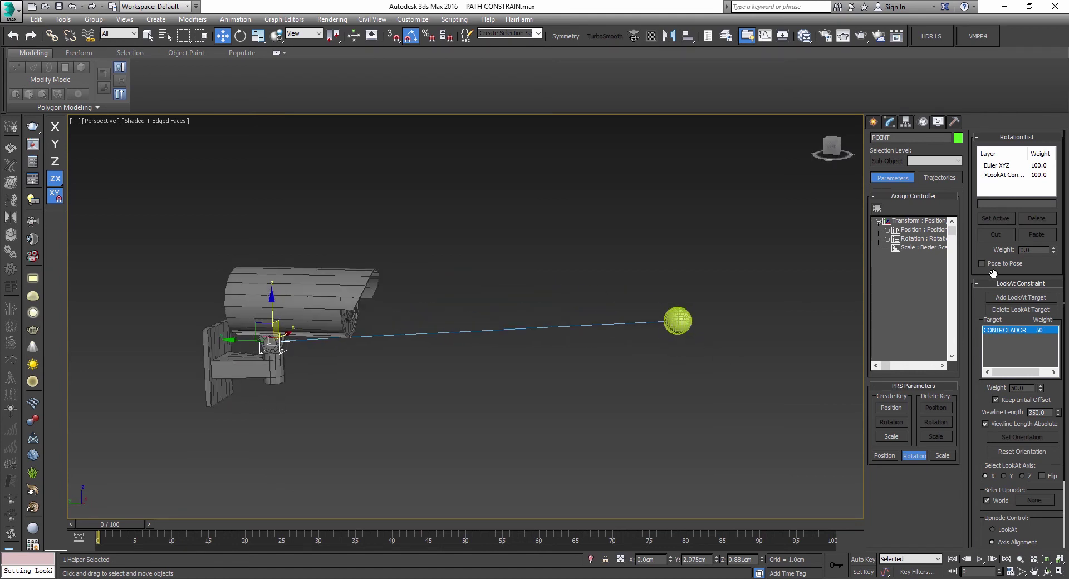
Select the LookAt constraint layer in the Point helper's rotation list and open its weight for editing
left_click(1019, 177)
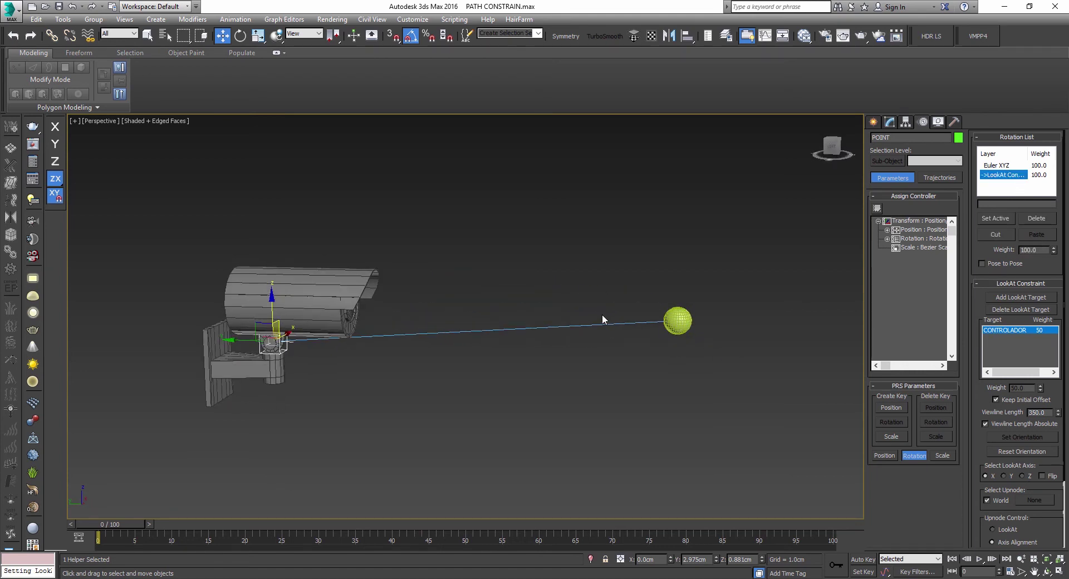
left_click_drag(1042, 250, 997, 248)
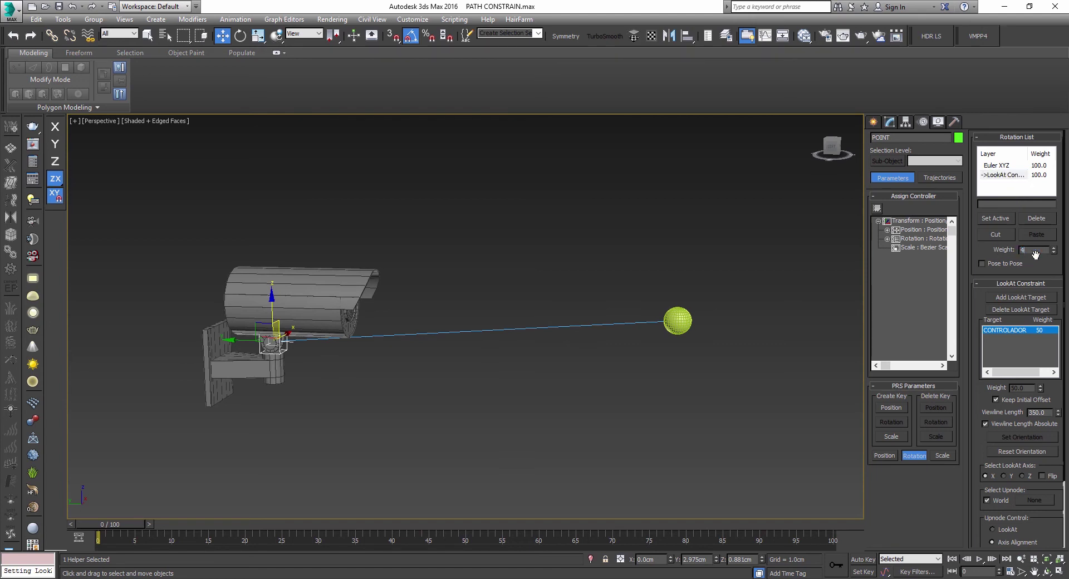
Test how the camera head follows by moving the CONTROLADOR sphere in several directions, and undo its movement
left_click(682, 324)
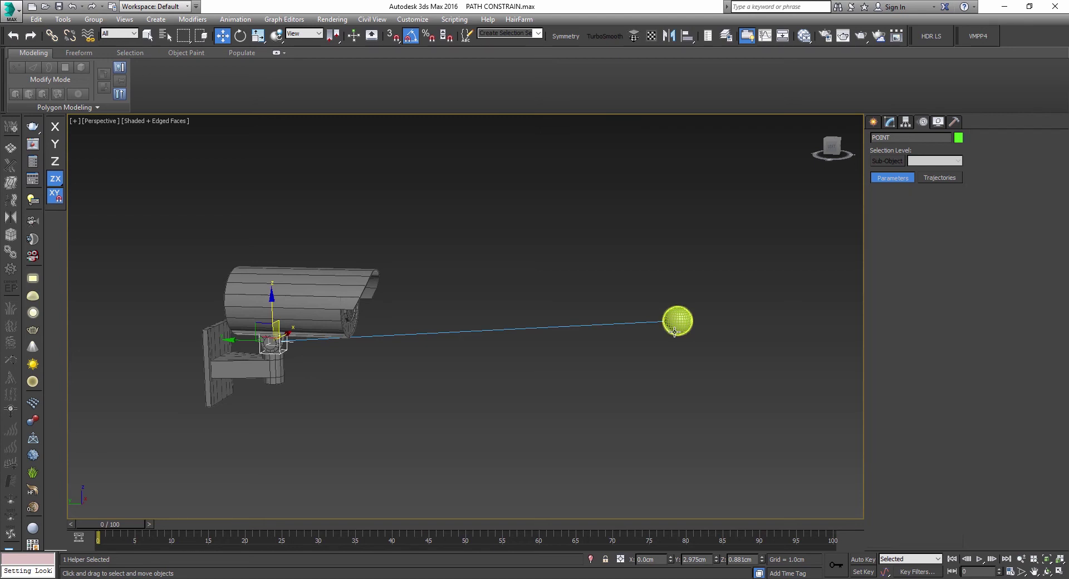
left_click_drag(675, 294, 605, 1)
left_click_drag(605, 50, 591, 363)
left_click_drag(705, 317, 639, 356)
key("ctrl+z")
key("shift+z")
key("shift+z")
middle_click_drag(658, 313, 599, 301, "alt")
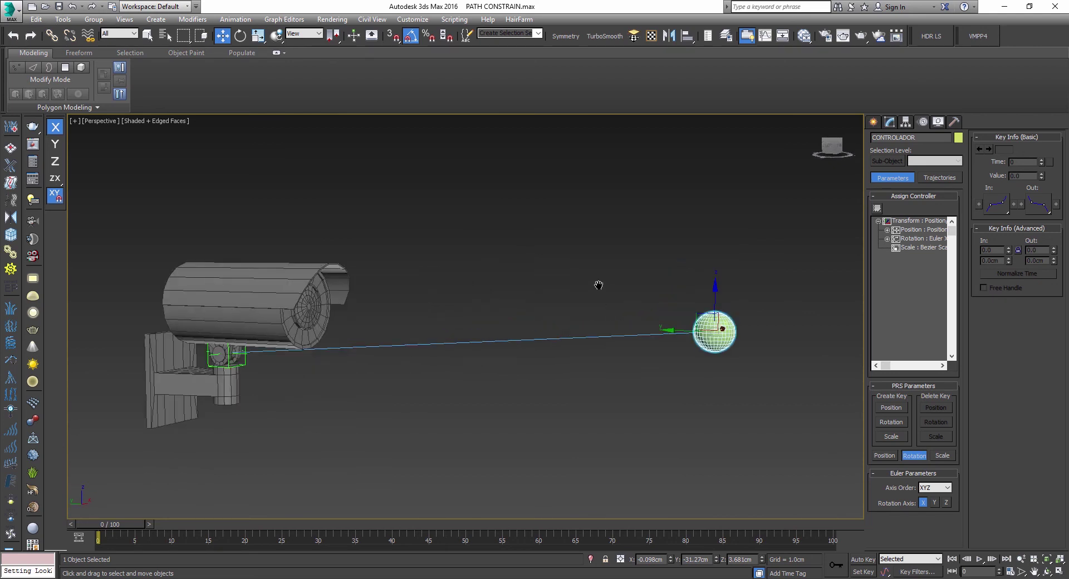
middle_click_drag(599, 287, 619, 259)
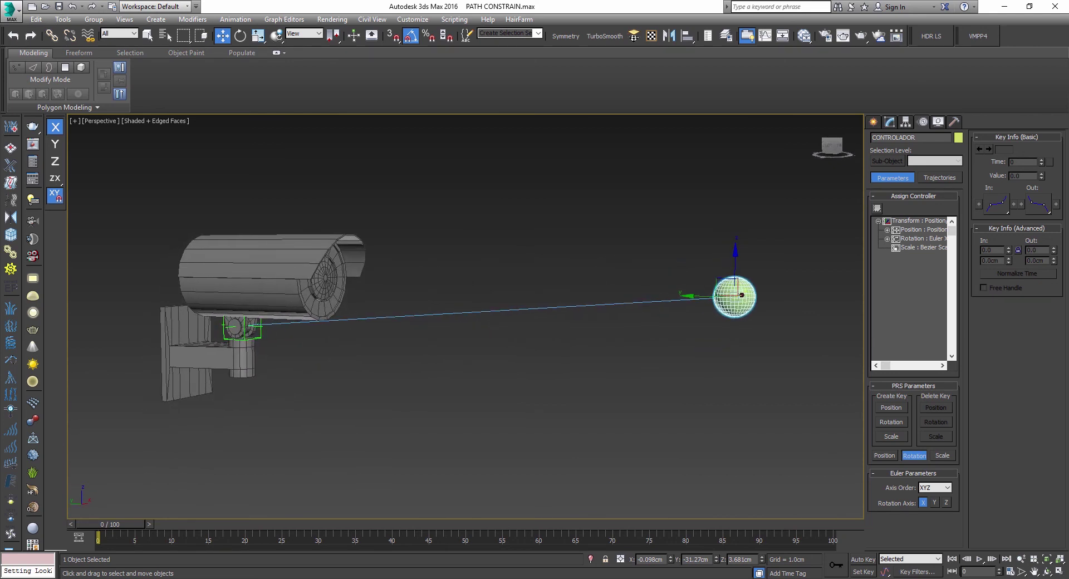
Switch to the Front view and bring up the standard primitives for modelling beside the security camera
key("f")
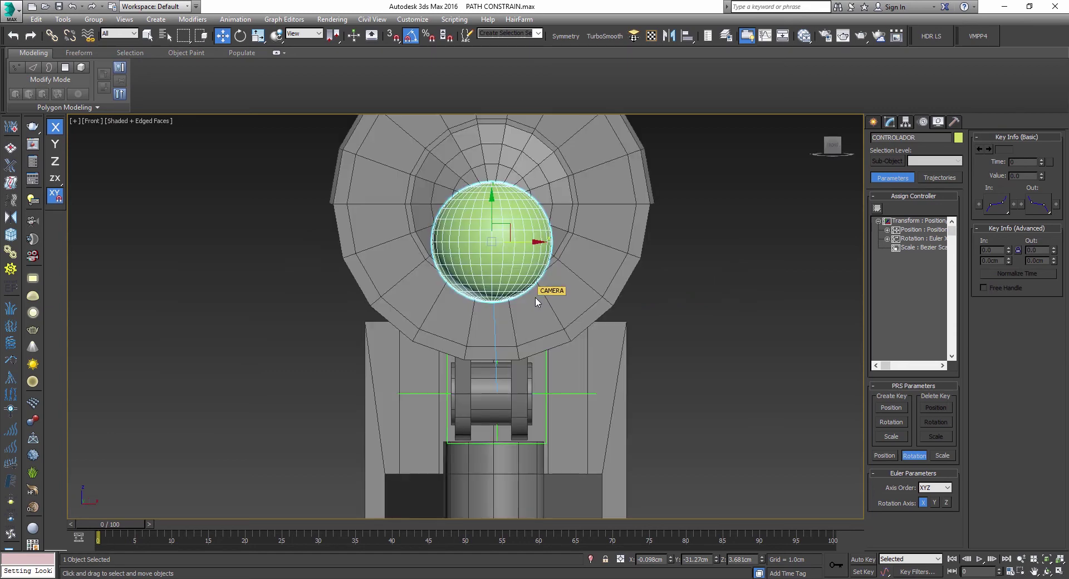
middle_click_drag(545, 300, 464, 339)
scroll(465, 338, "down", 3)
middle_click_drag(558, 321, 381, 311)
left_click(873, 123)
left_click(877, 140)
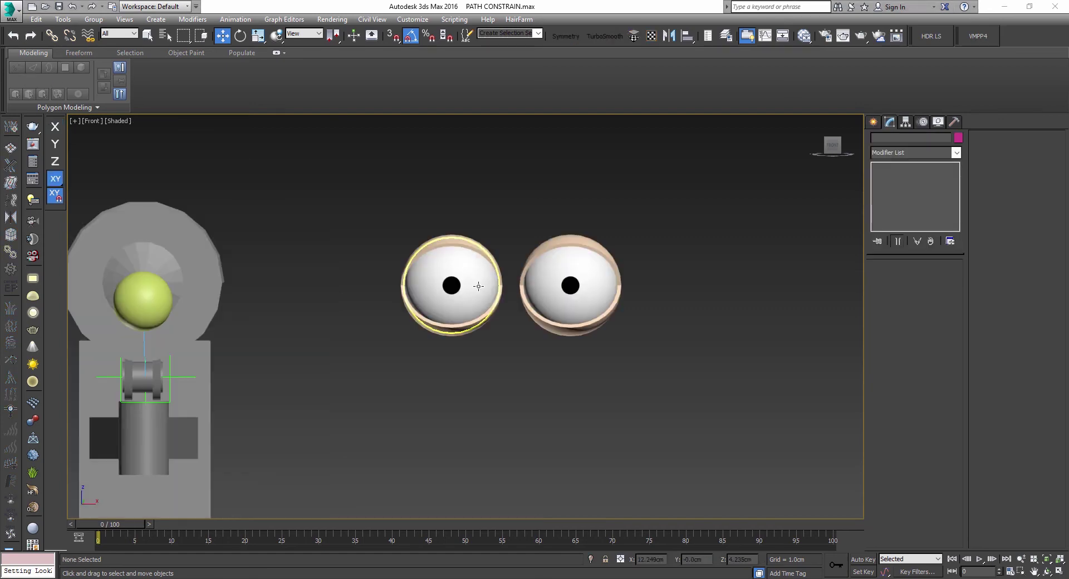
scroll(494, 282, "up", 5)
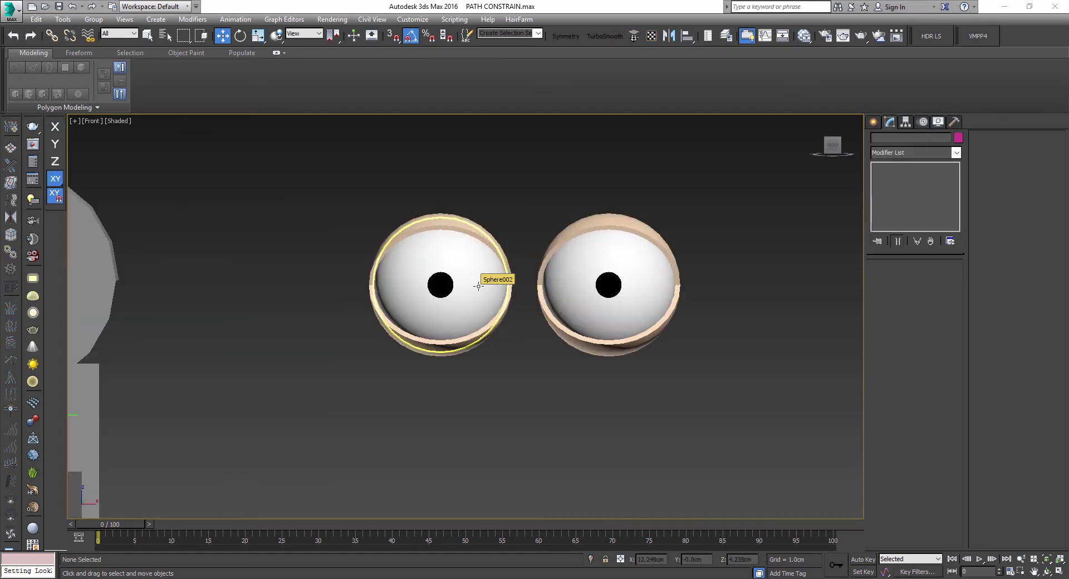
Examine the pair of cartoon eyes in both Perspective and Front views
middle_click_drag(469, 288, 418, 303)
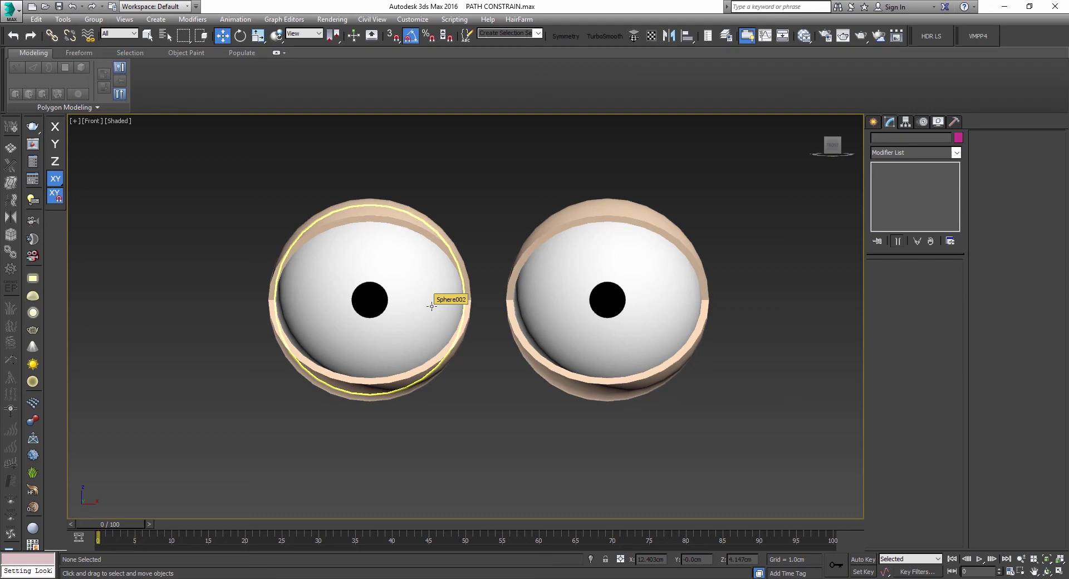
left_click(431, 306)
key("p")
scroll(463, 309, "down", 3)
middle_click_drag(464, 309, 433, 317, "alt")
left_click(496, 192)
middle_click_drag(496, 193, 610, 256, "alt")
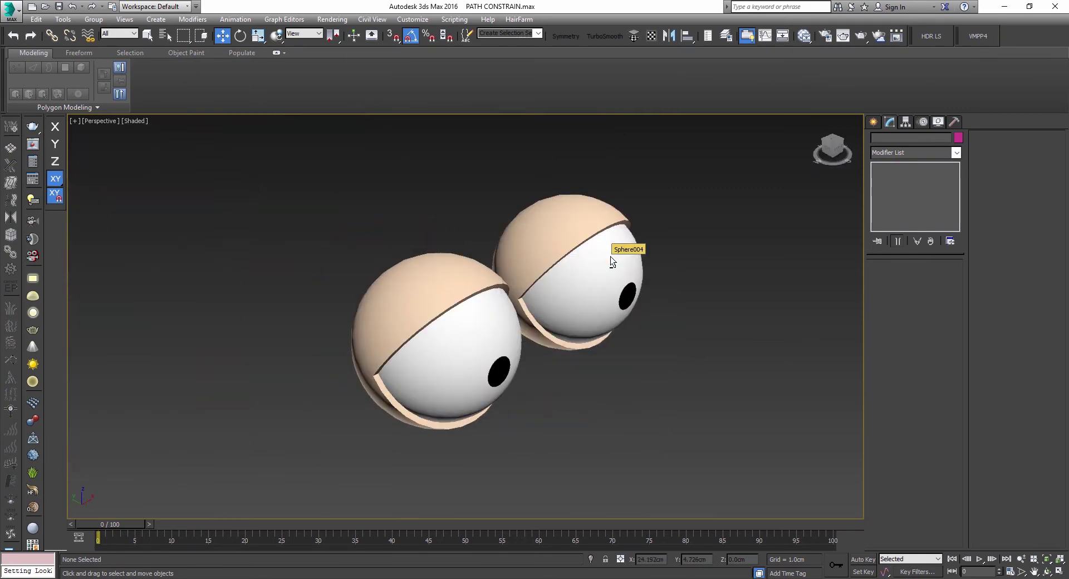
key("f")
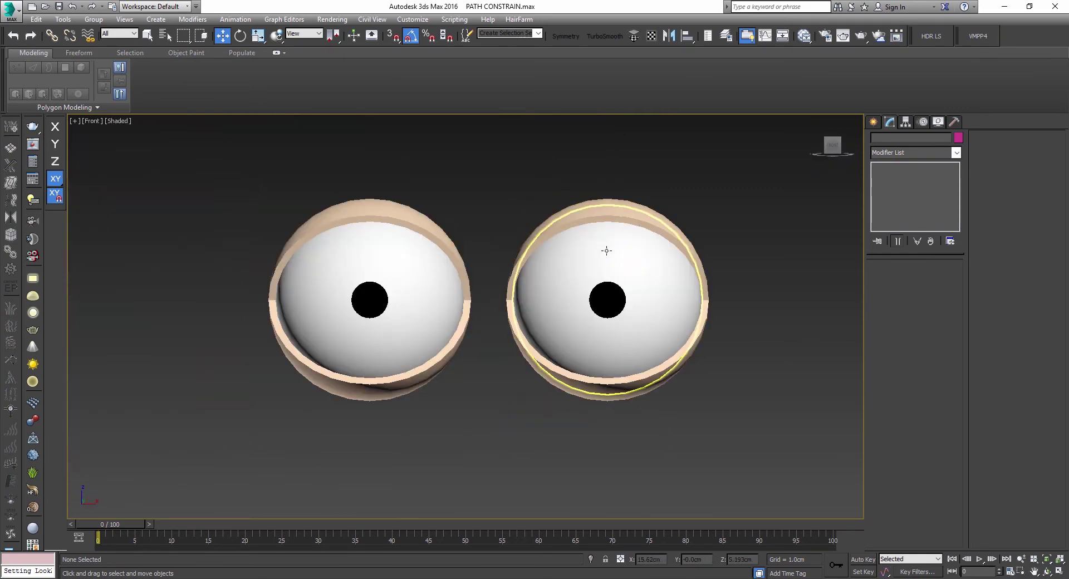
scroll(606, 250, "down", 6)
scroll(596, 258, "up", 6)
Compare the right-hand eyeball with the CONTROLADOR sphere in the Front view, selecting each
left_click(672, 264)
left_click(672, 264)
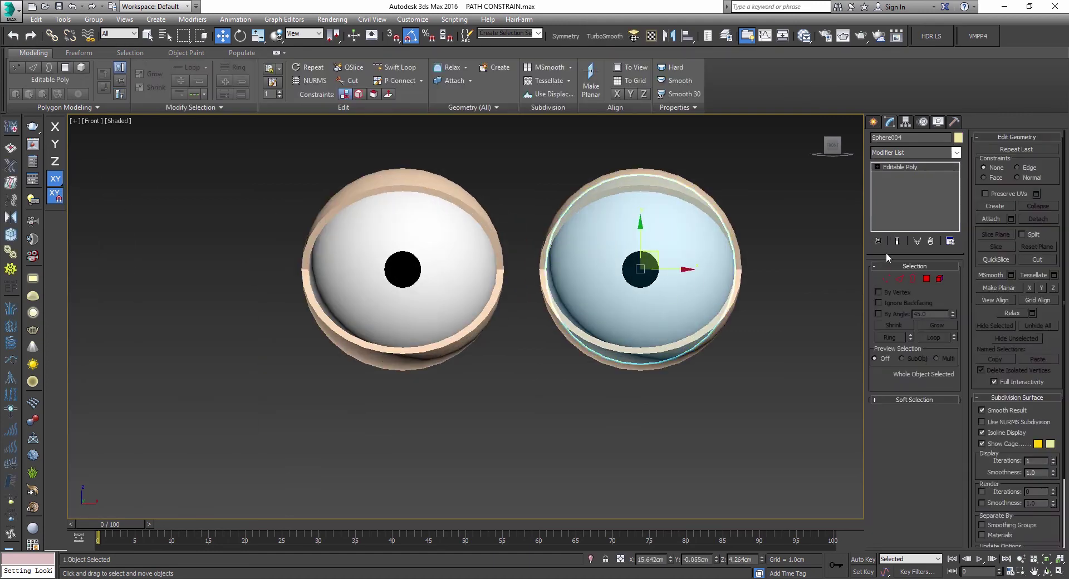
left_click(871, 123)
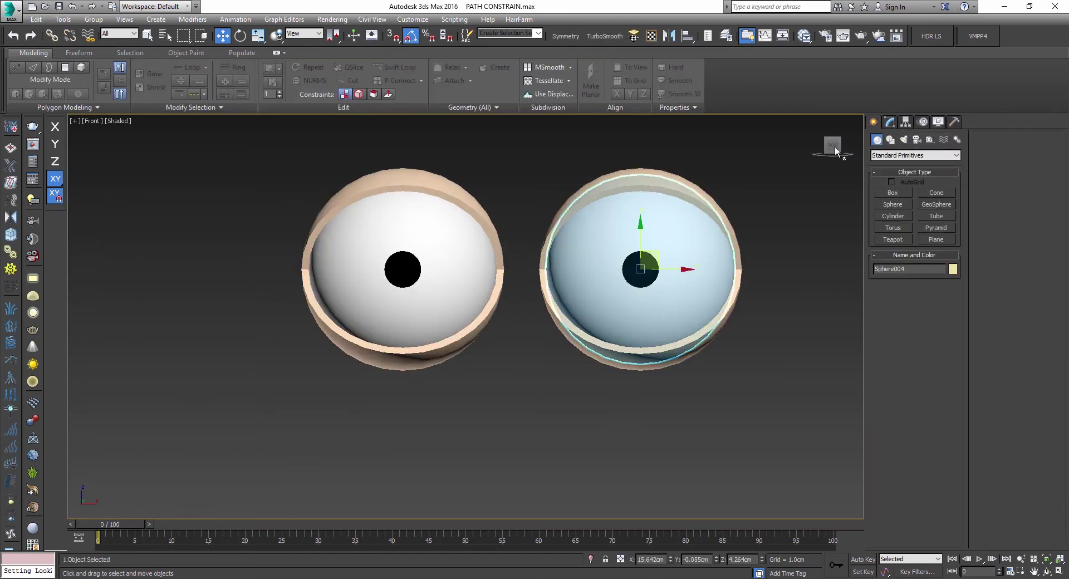
scroll(630, 234, "down", 2)
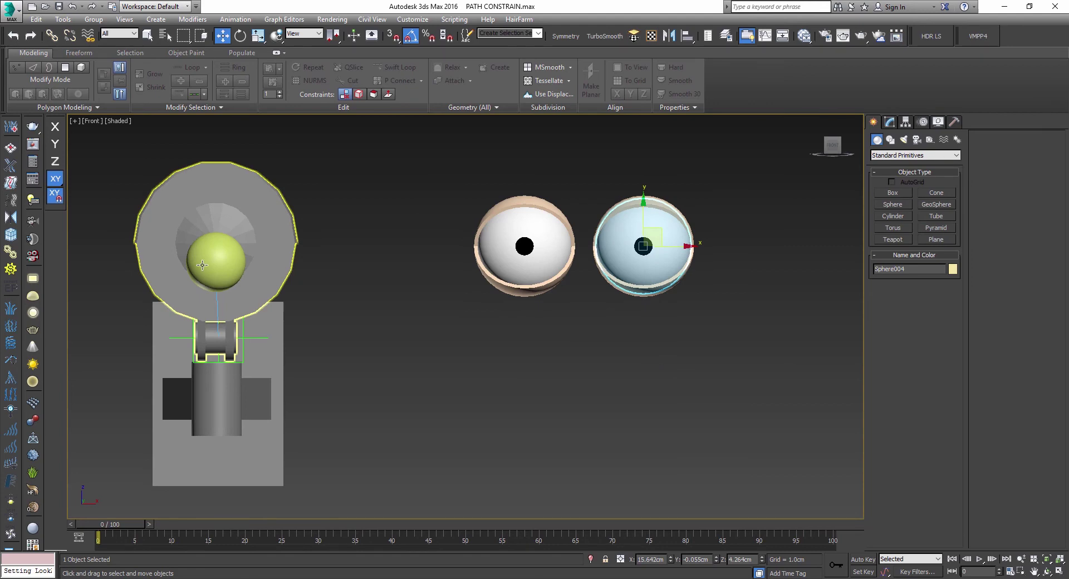
left_click(236, 277)
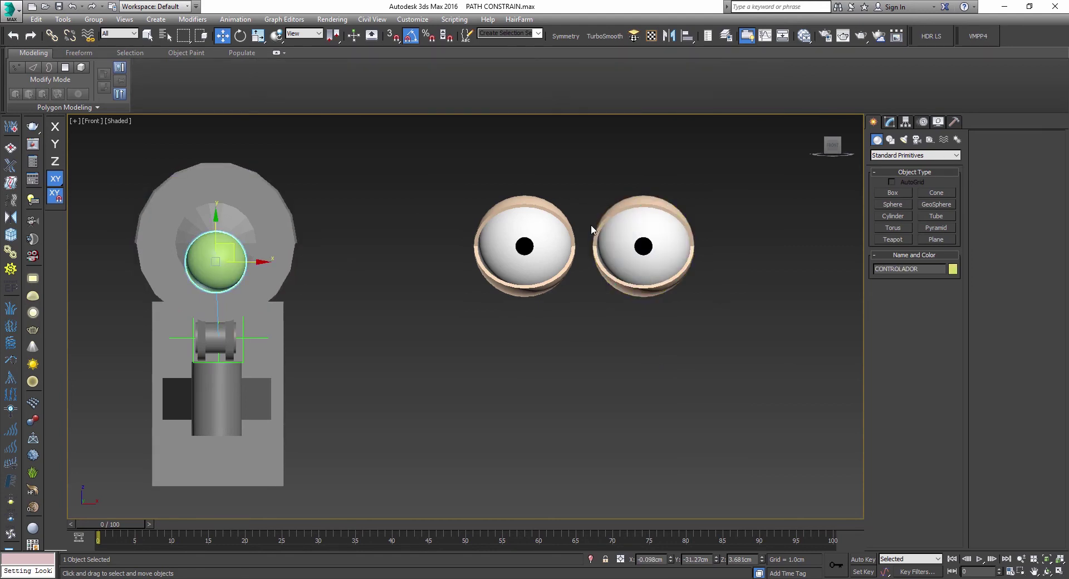
scroll(591, 228, "up", 2)
middle_click_drag(678, 228, 626, 238)
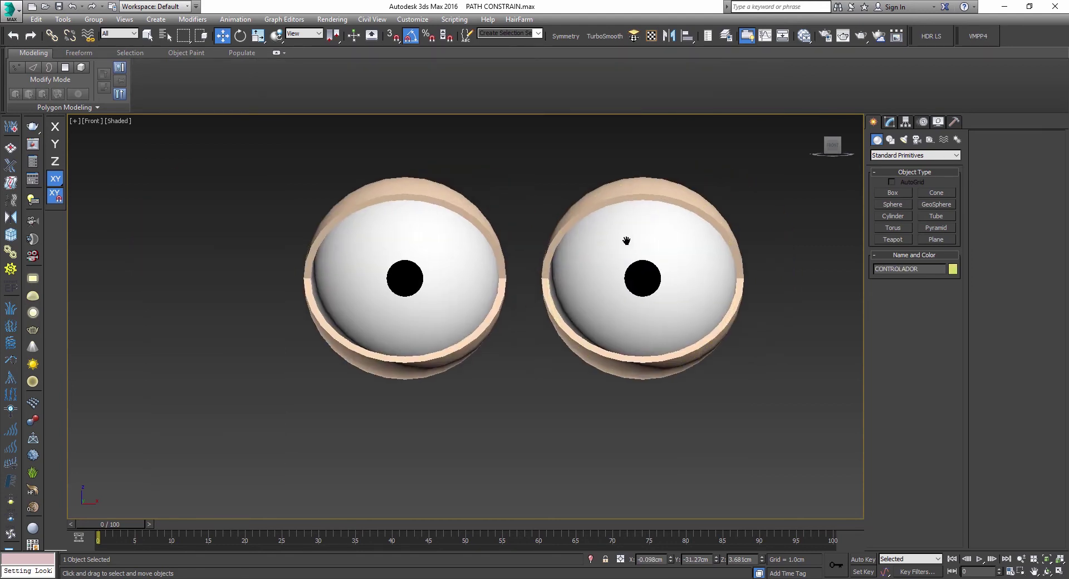
Group the right-hand eyeball and its eyelid under the name OJO DER
left_click(664, 236)
scroll(617, 192, "up", 4)
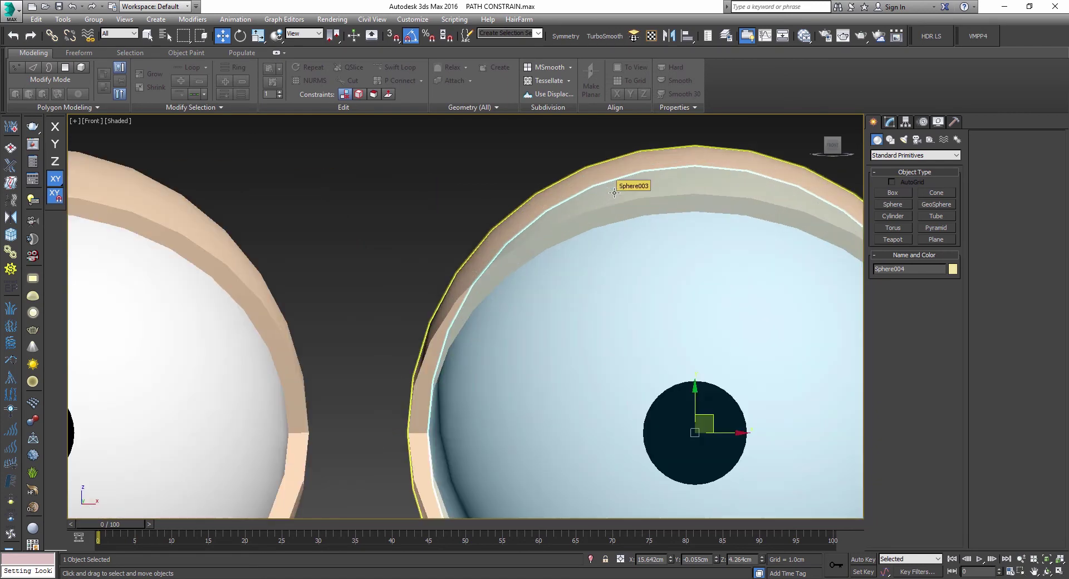
left_click(613, 190)
scroll(613, 190, "down", 4)
left_click(595, 222, "ctrl")
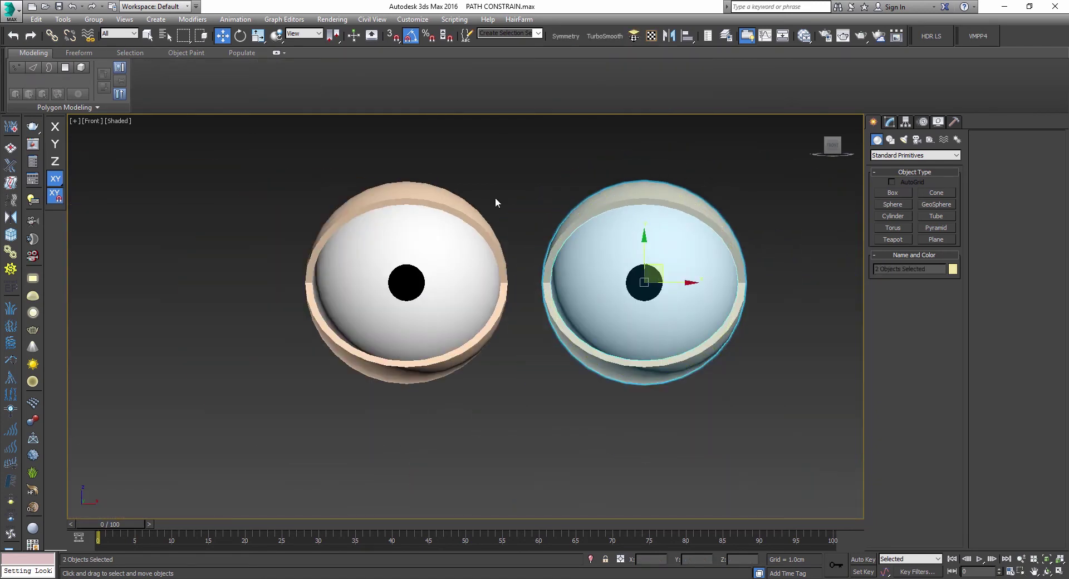
left_click(94, 19)
left_click(102, 33)
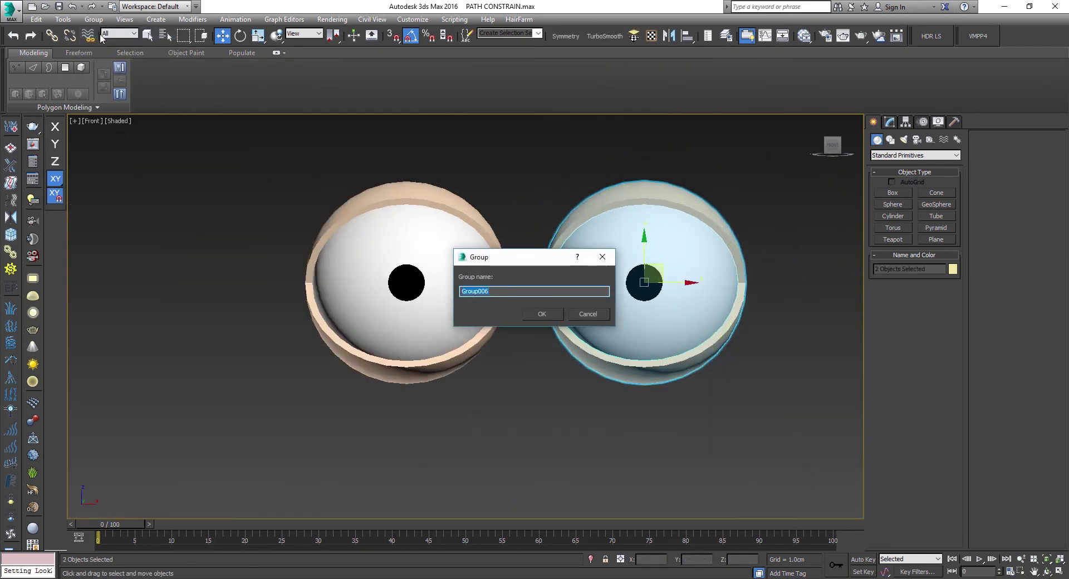
type("OJO DER")
key("Return")
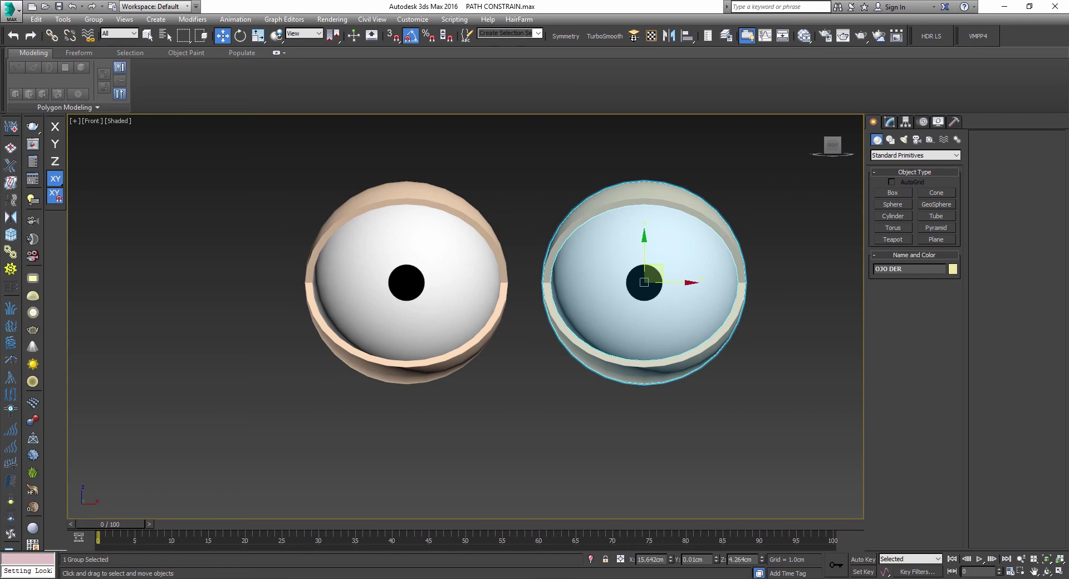
Group the left-hand eyeball and its eyelid under the name OJO IZ
left_click_drag(451, 259, 359, 312)
left_click(103, 22)
left_click(103, 33)
type("OJ")
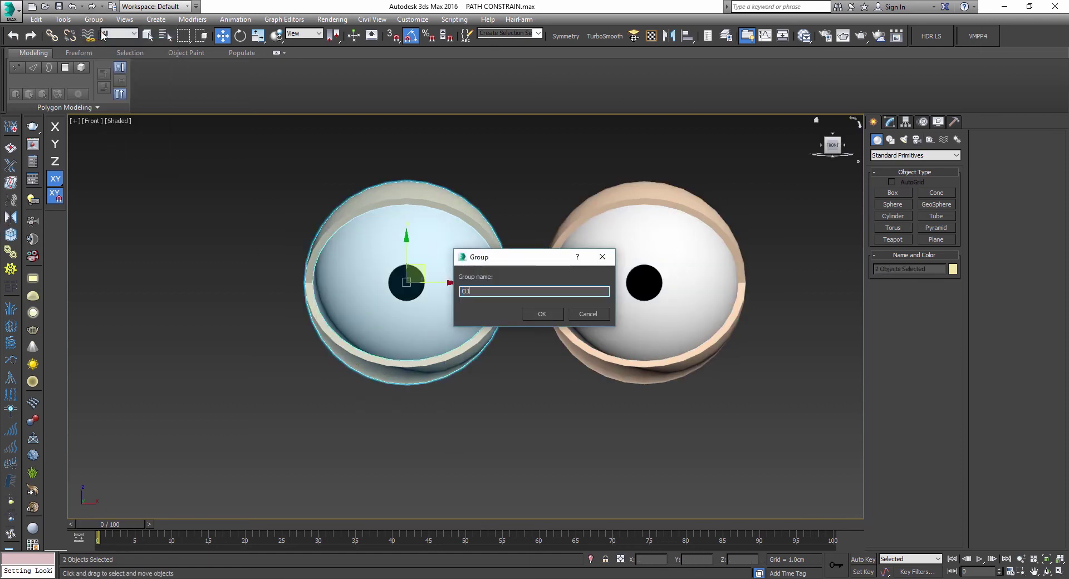
type("O IZ")
key("Return")
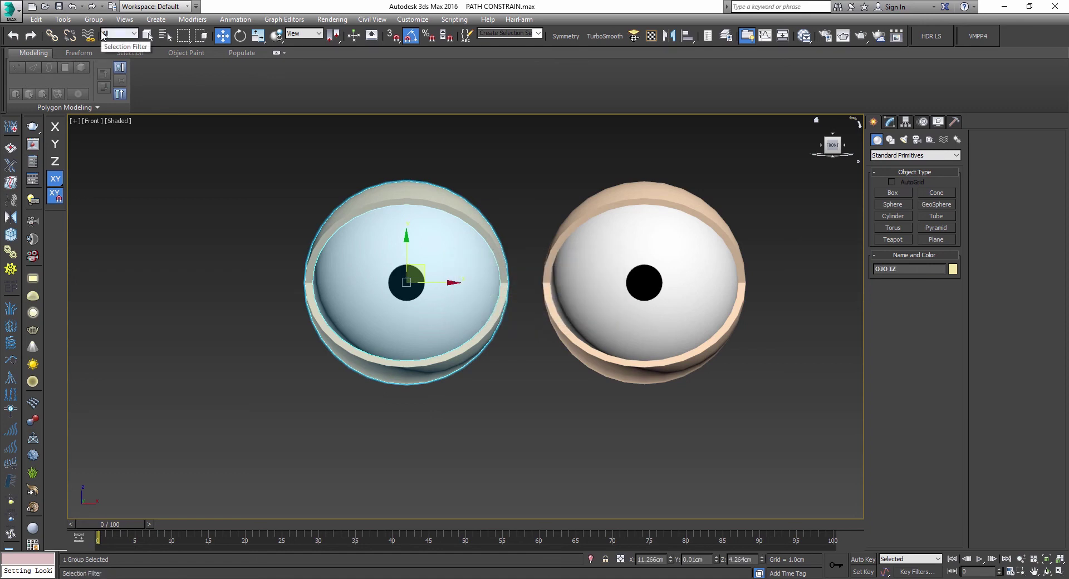
Draw a circle spline with a radius of about 0.92 cm, centred on the left-hand eye's pupil in the Front view
left_click(603, 420)
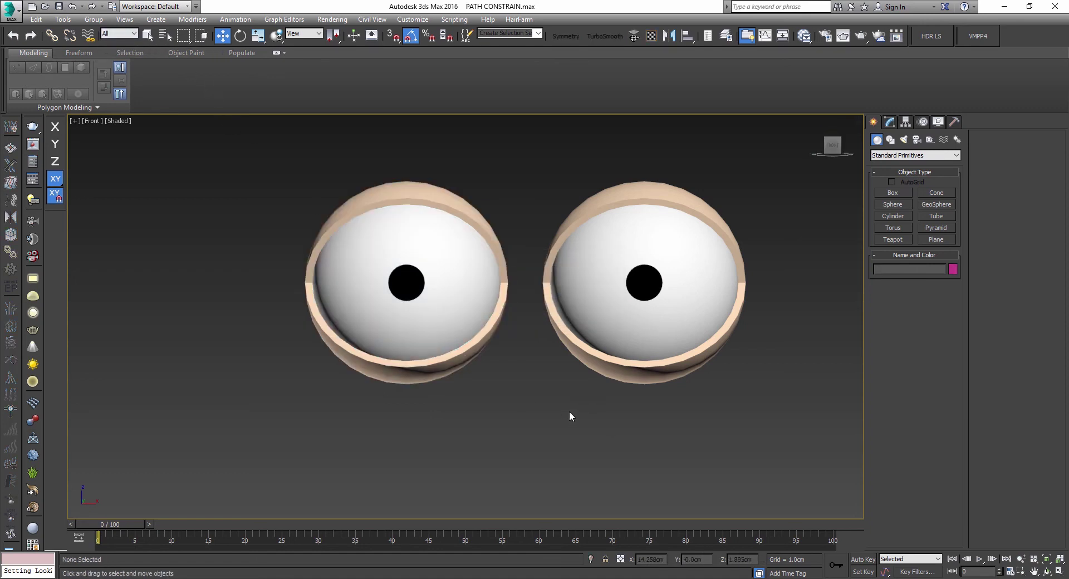
left_click(482, 324)
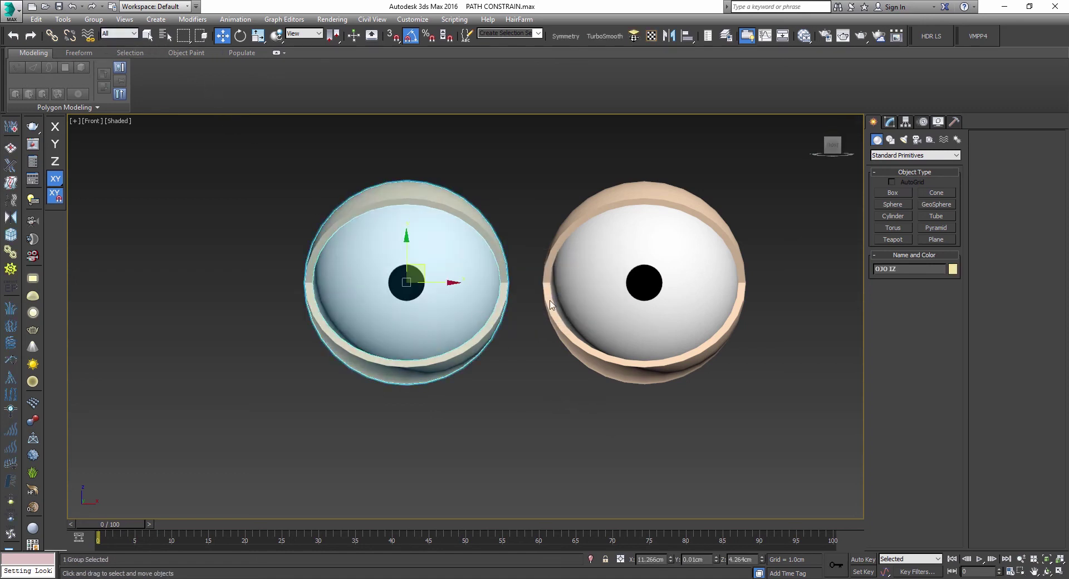
left_click(890, 140)
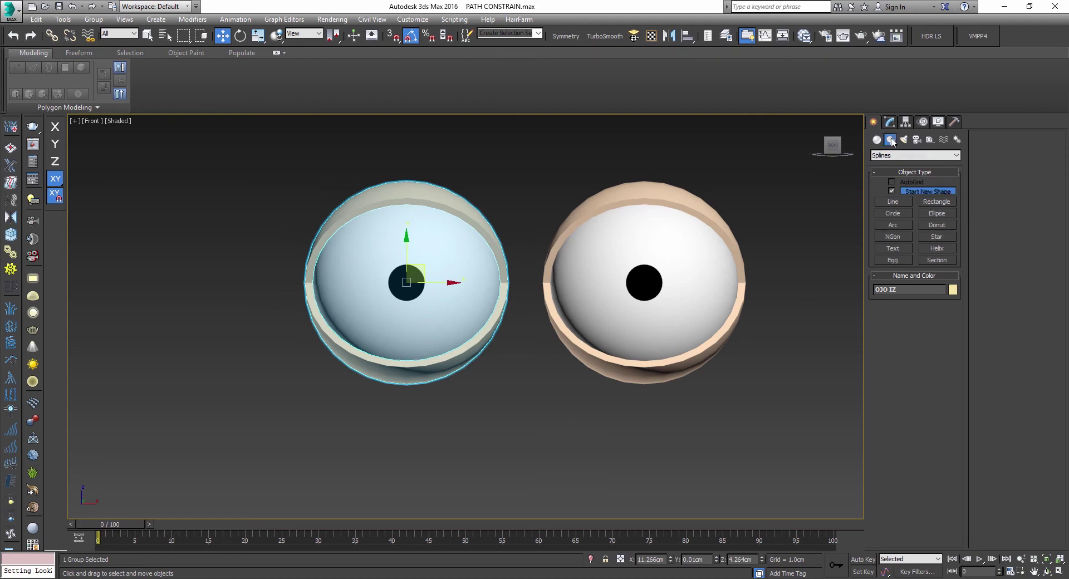
left_click(897, 214)
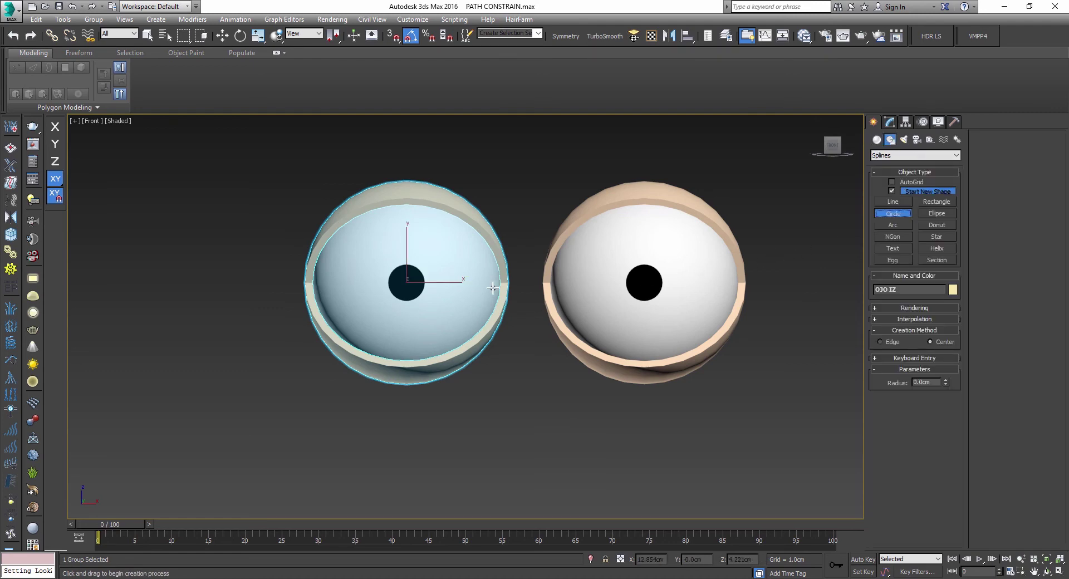
key("F3")
left_click_drag(407, 281, 385, 325)
key("w")
key("F3")
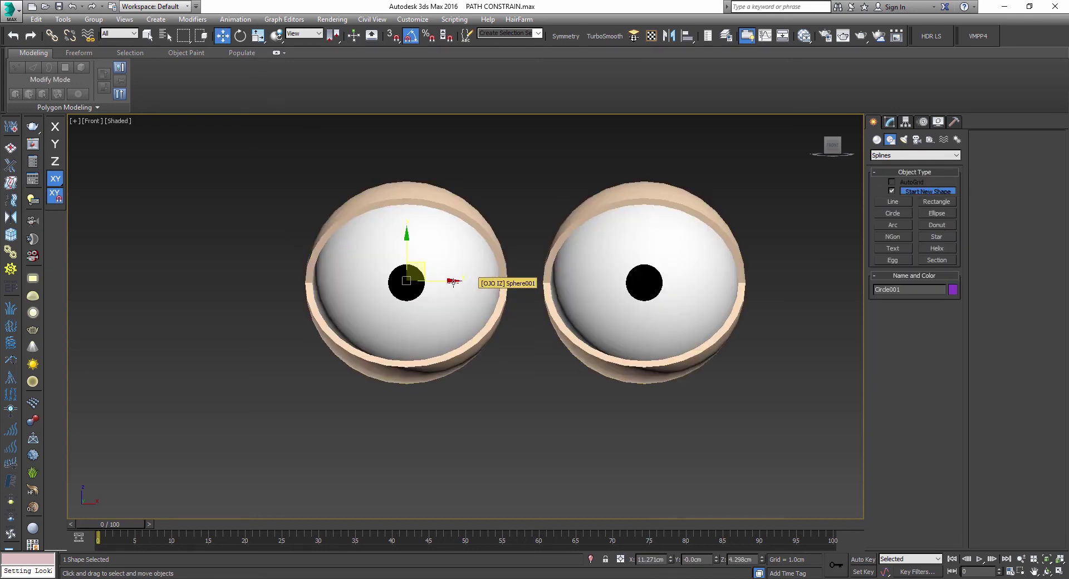
Clone the circle along X as a copy centred on the right-hand eye's pupil
key("F3")
left_click_drag(442, 283, 677, 278, "shift")
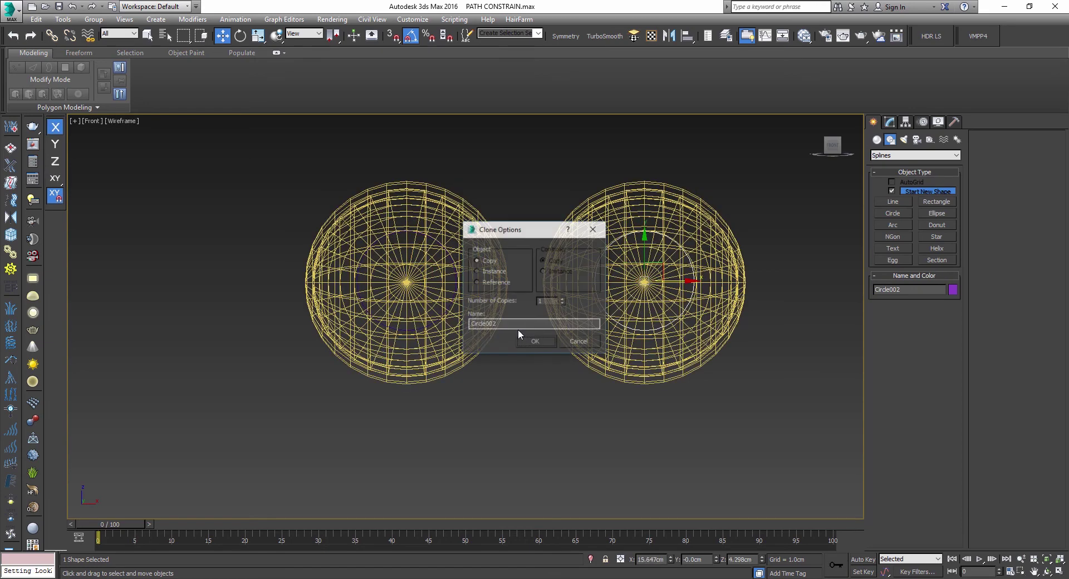
left_click(535, 341)
Select both circles in the Top view and move them along Y to about -2.7 cm, in front of the eyes
key("t")
left_click_drag(710, 260, 422, 393)
left_click_drag(588, 413, 431, 353, "alt")
left_click_drag(456, 292, 456, 381)
key("f")
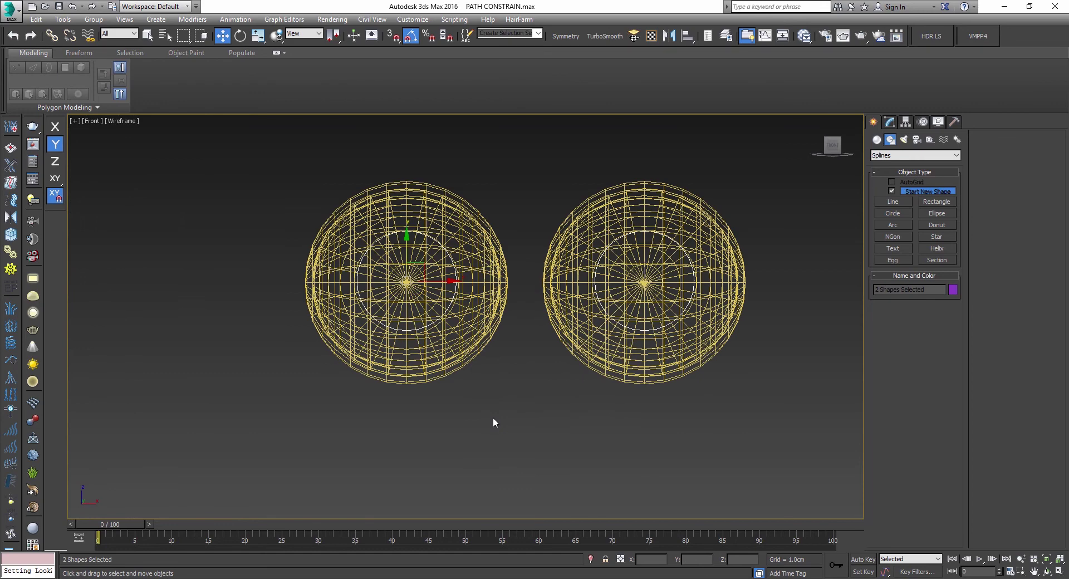
key("F3")
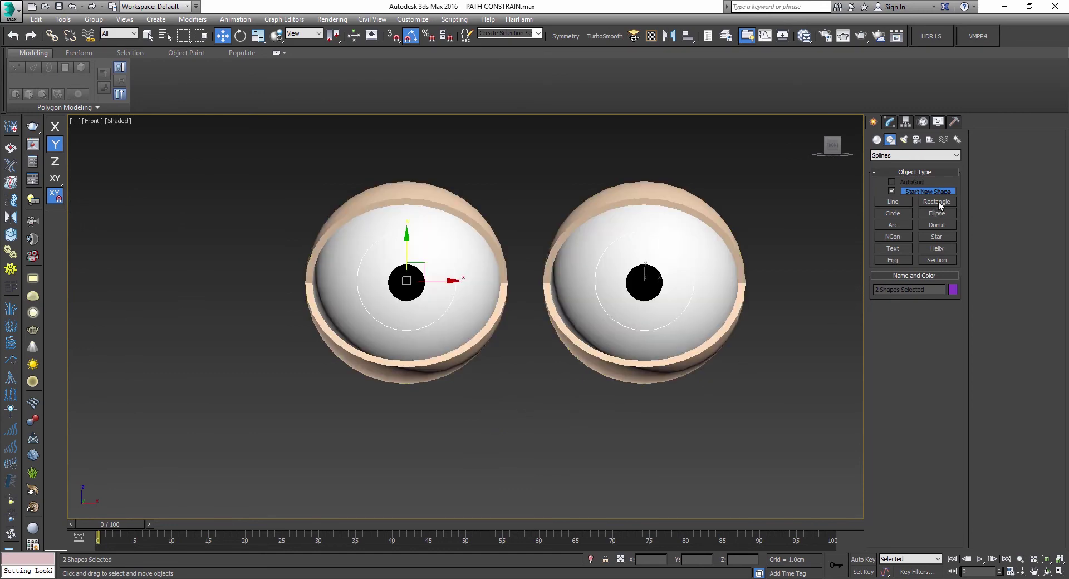
Draw a short vertical line spline in the gap between the two eyes in the Front view
left_click(937, 202)
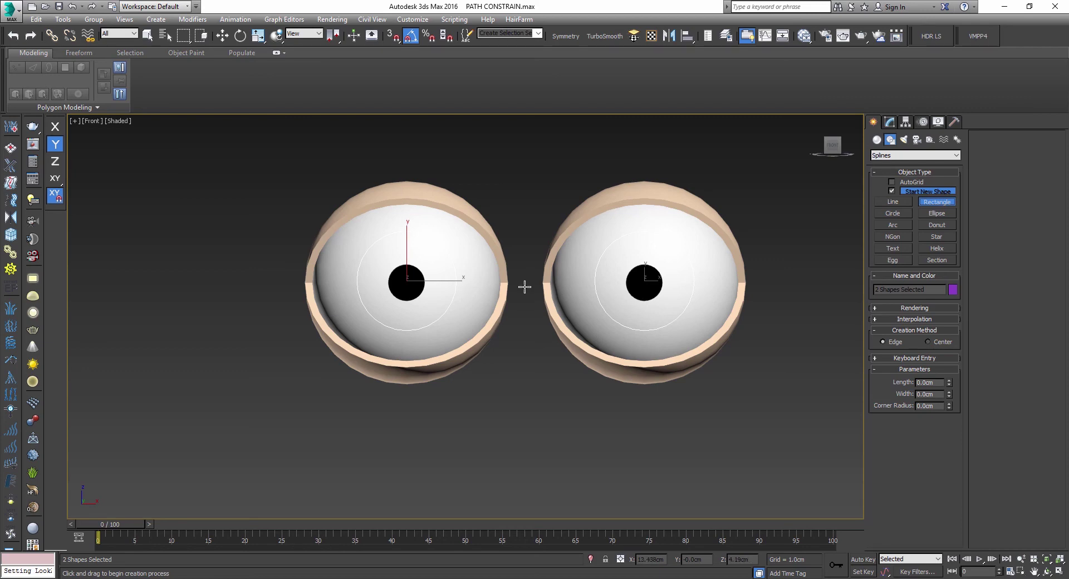
key("F3")
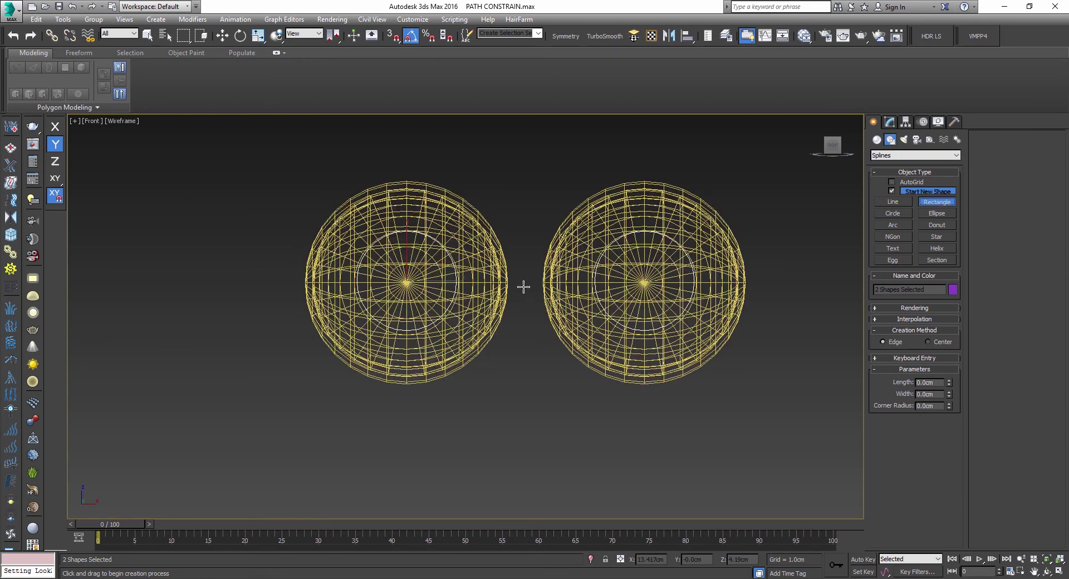
left_click(892, 202)
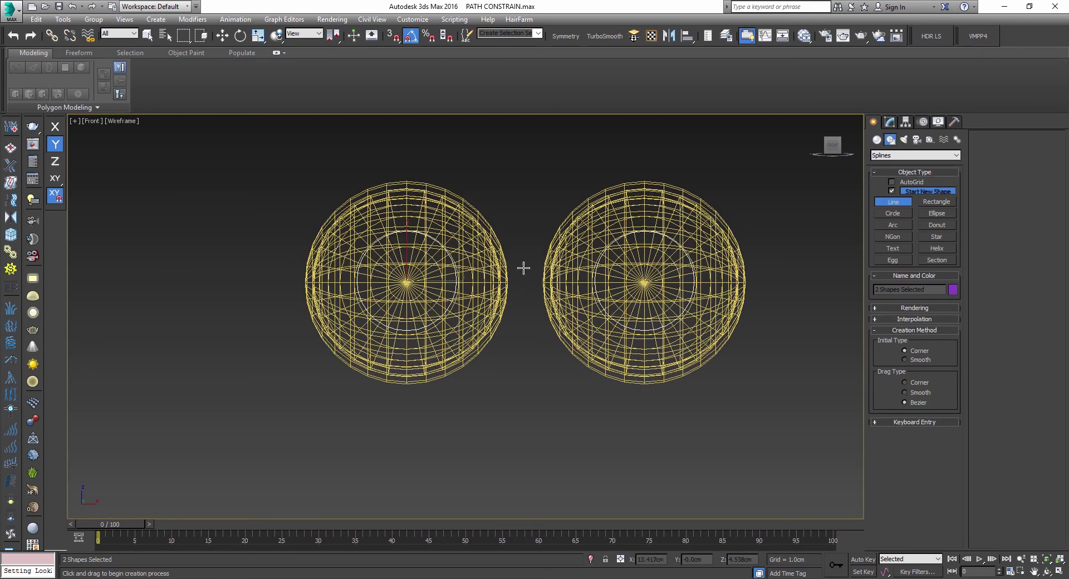
scroll(523, 269, "up", 3)
left_click(529, 258)
left_click(528, 341, "shift")
right_click(526, 302)
Turn off Start New Shape and add a horizontal line crossing the vertical one as part of the same shape
left_click(891, 192)
left_click(492, 299)
right_click(580, 303)
left_click(491, 299)
left_click(536, 299)
left_click(567, 299)
right_click(567, 333)
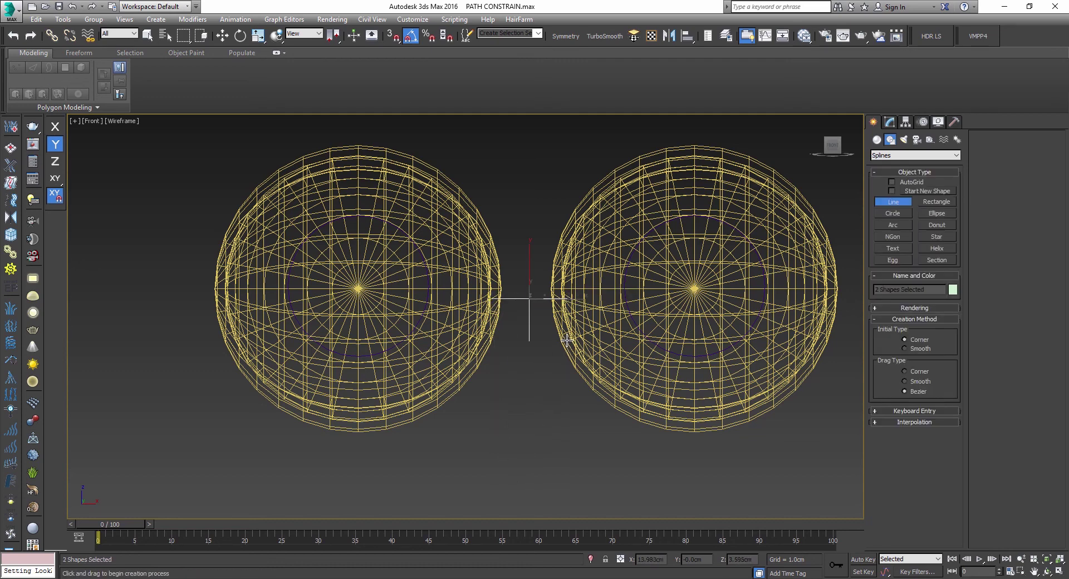
right_click(567, 342)
Select both splines of the cross at Spline level and rotate them 45 degrees into an X
left_click(889, 121)
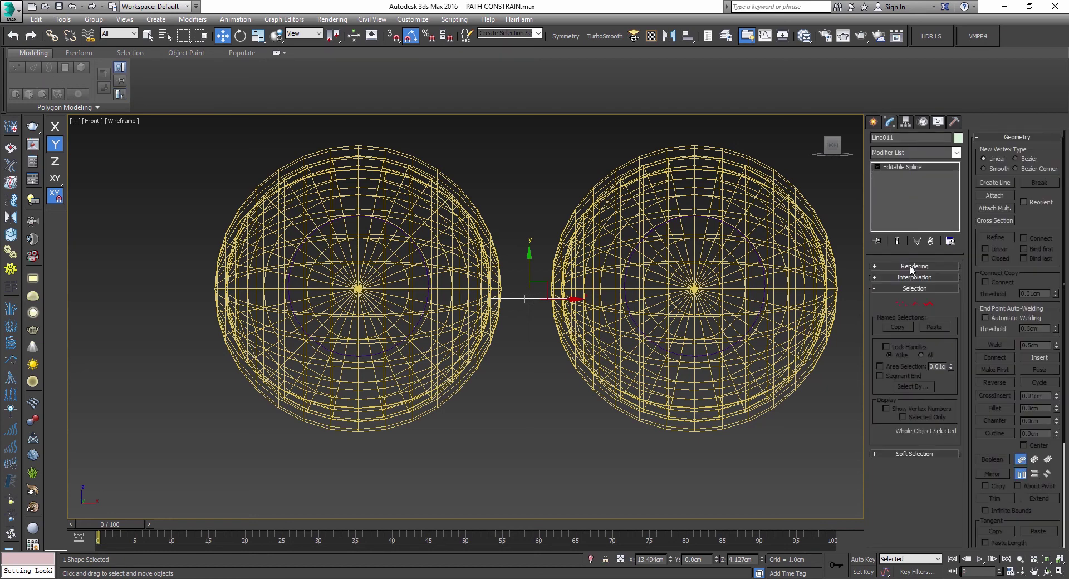
left_click(928, 303)
left_click(522, 299)
scroll(536, 294, "up", 2)
left_click_drag(513, 292, 567, 282)
key("e")
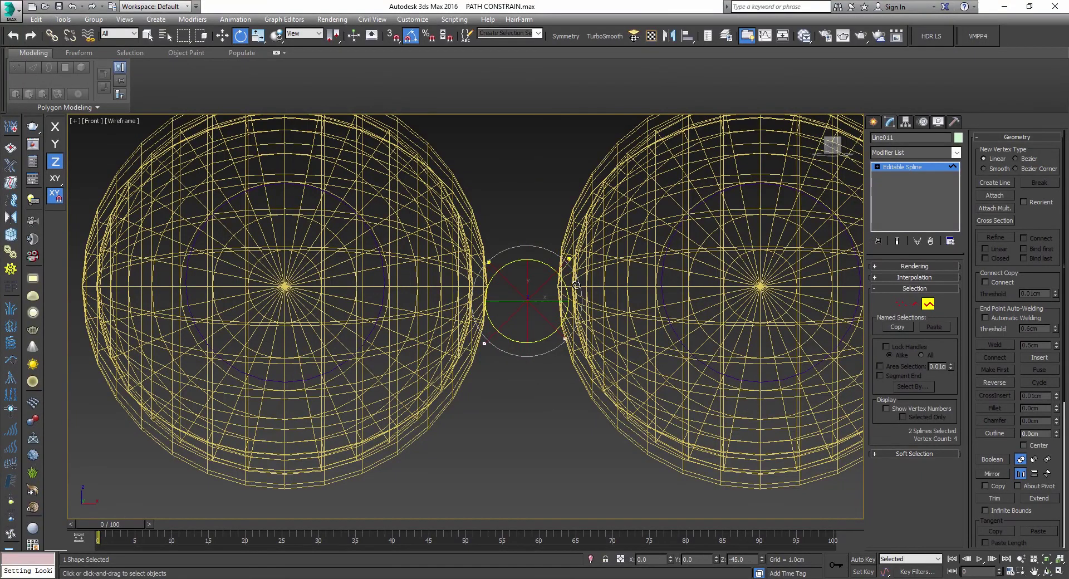
Leave Spline level and move the X shape along Y in the Top view, snapping it to the circles' depth
key("t")
key("w")
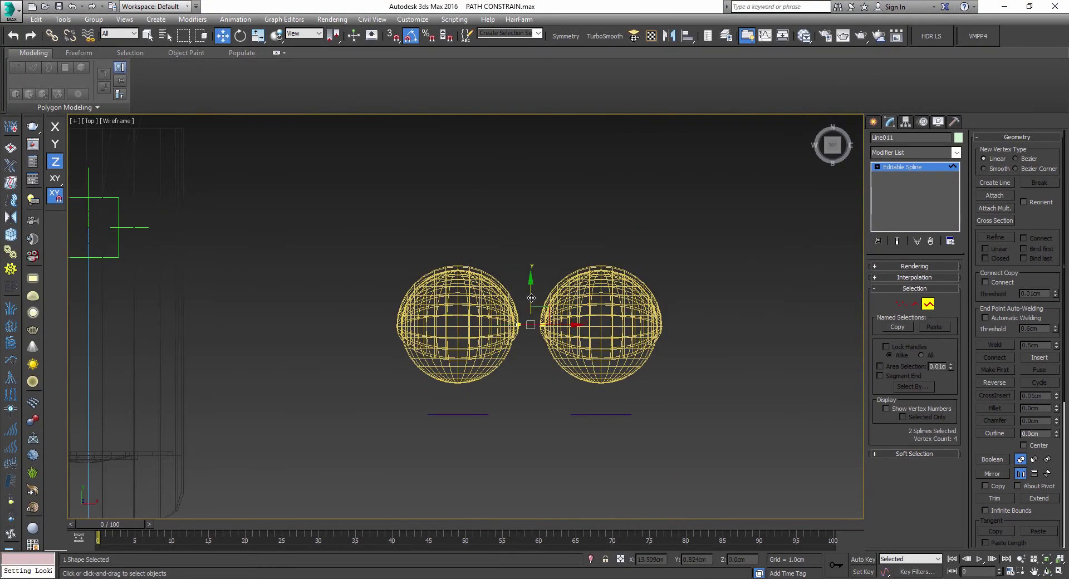
left_click(928, 305)
middle_click_drag(524, 317, 526, 261)
key("s")
left_click_drag(533, 252, 501, 357)
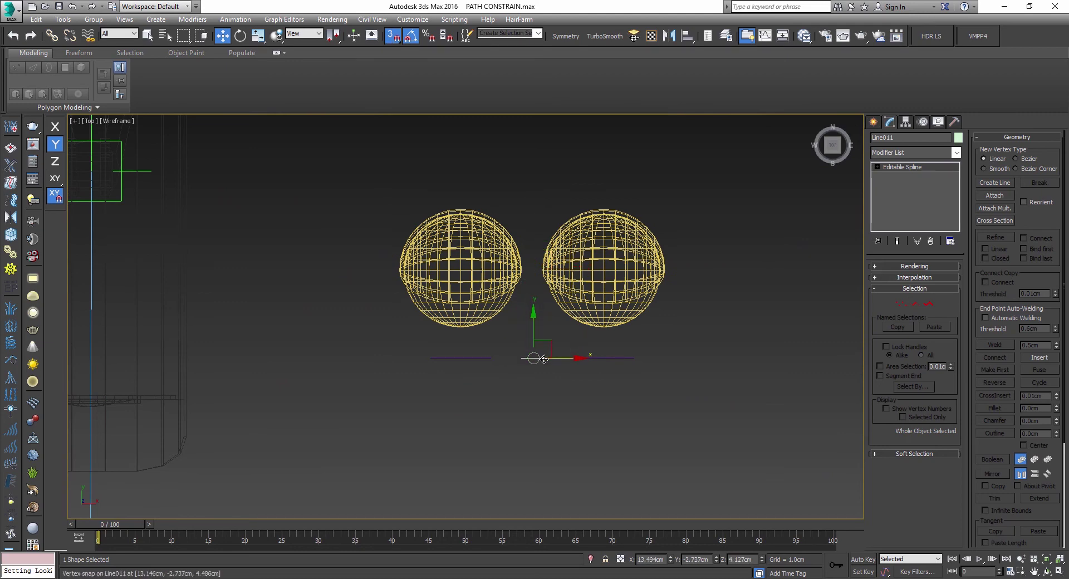
Turn off snapping and nudge the X shape along X in the Front view to about 13.45 cm, between the eyes
key("f")
key("s")
key("F5")
left_click_drag(542, 306, 539, 304)
scroll(539, 305, "down", 2)
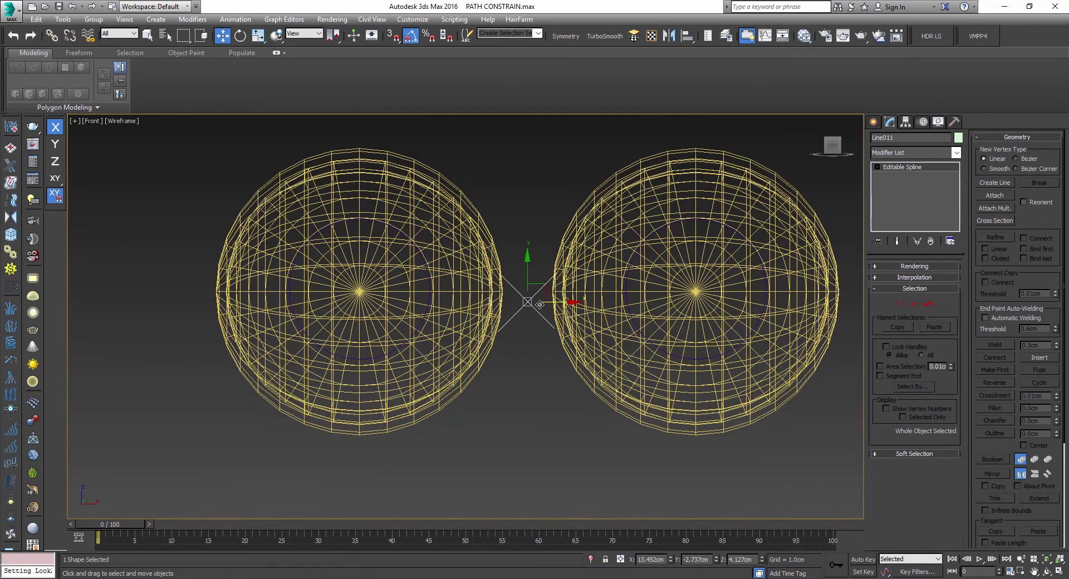
key("F3")
scroll(539, 304, "down", 2)
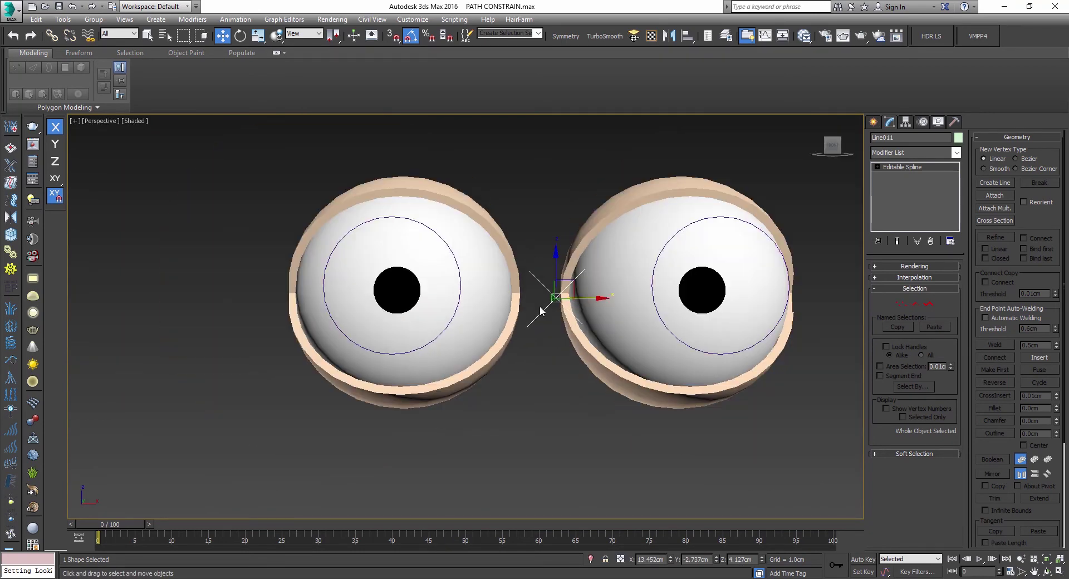
Attach both circles to the X spline so they form a single controller shape
key("p")
middle_click_drag(539, 305, 582, 385, "alt")
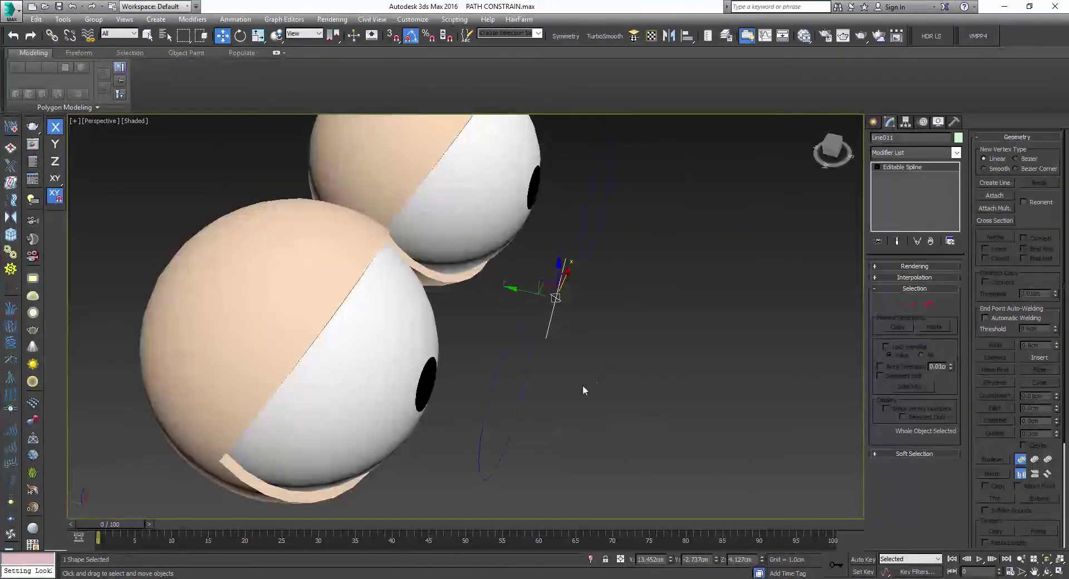
left_click(496, 376)
left_click(915, 266)
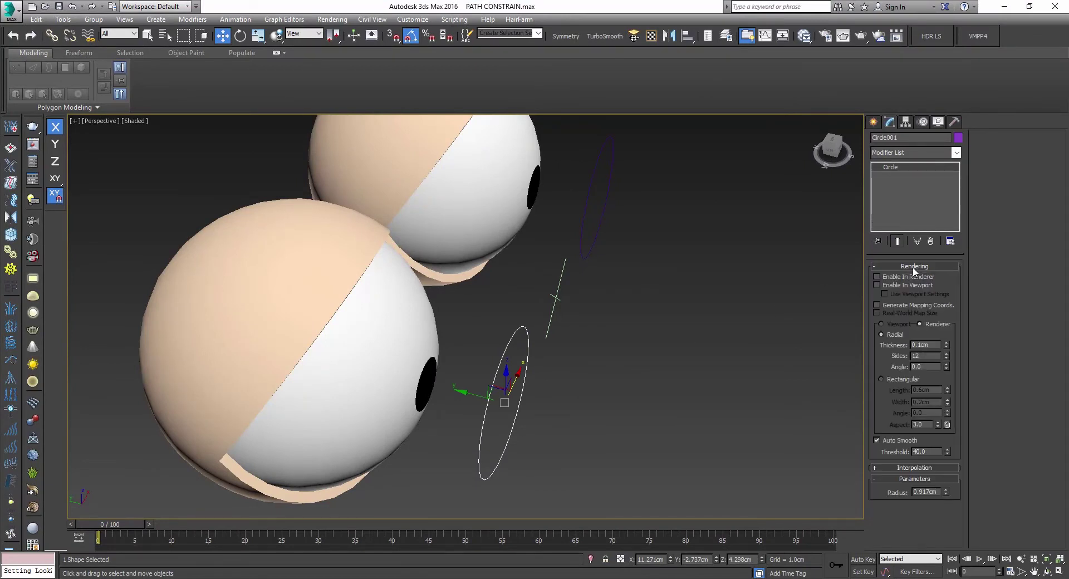
left_click_drag(590, 309, 543, 286)
left_click(994, 195)
left_click(587, 207)
left_click(501, 357)
Enable the controller spline in renderer and viewport, with a radial thickness of 0.2 cm
left_click(912, 266)
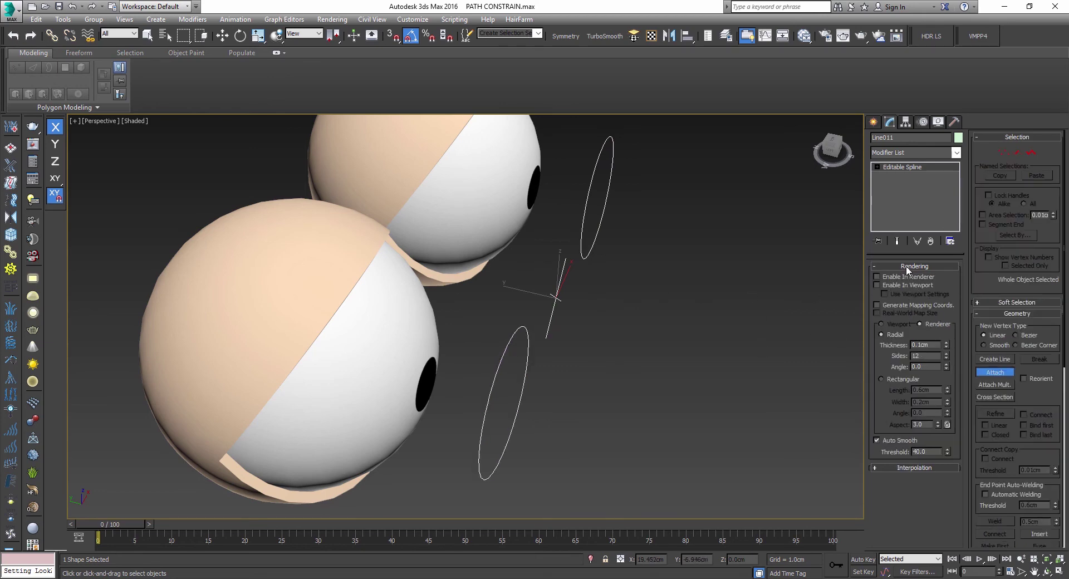
left_click(902, 280)
left_click(877, 285)
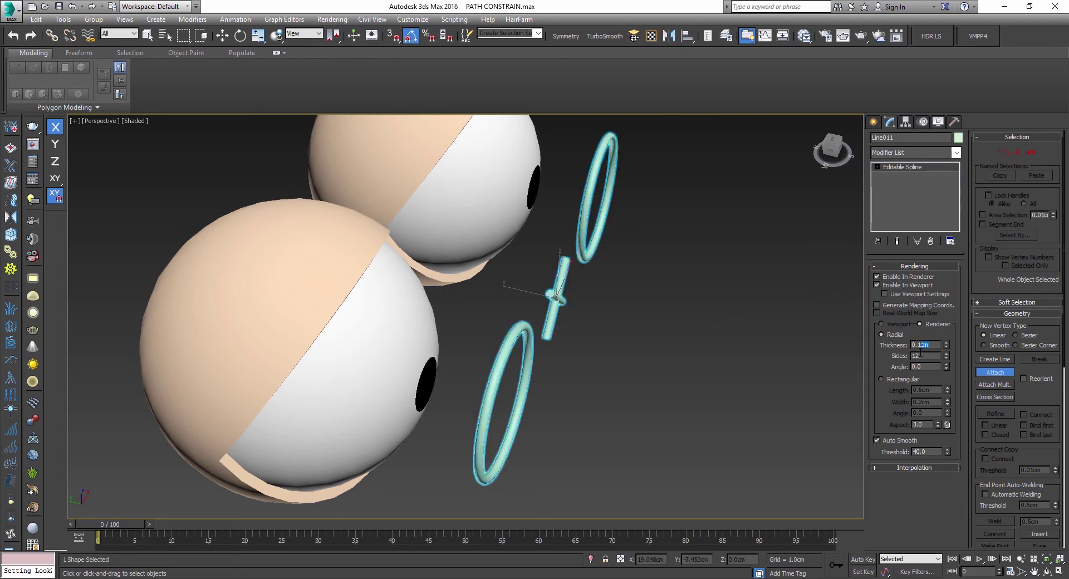
type("0.2")
key("Return")
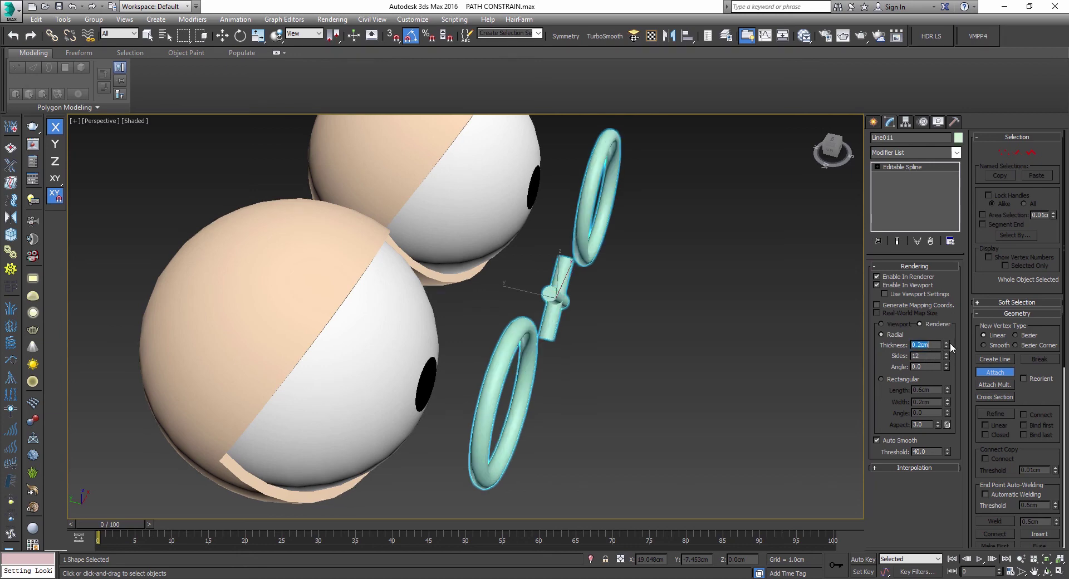
Move the controller shape along Y to about -12 cm, well in front of the eyes
scroll(557, 298, "down", 5)
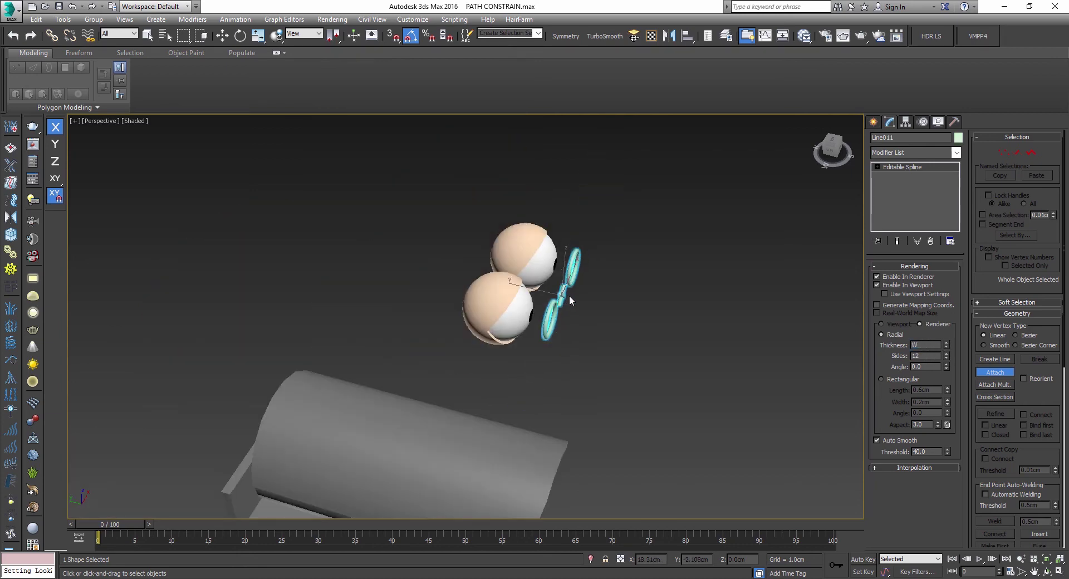
scroll(562, 300, "up", 2)
key("w")
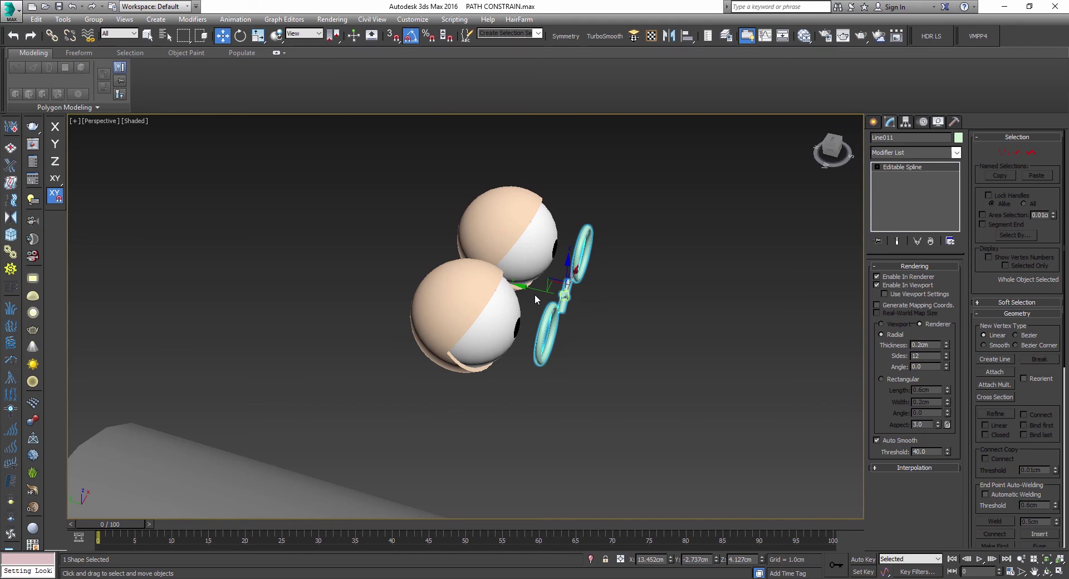
left_click_drag(540, 292, 846, 354)
Examine the controller's placement relative to the eyes in the Front and Perspective views
key("f")
scroll(653, 332, "down", 2)
key("p")
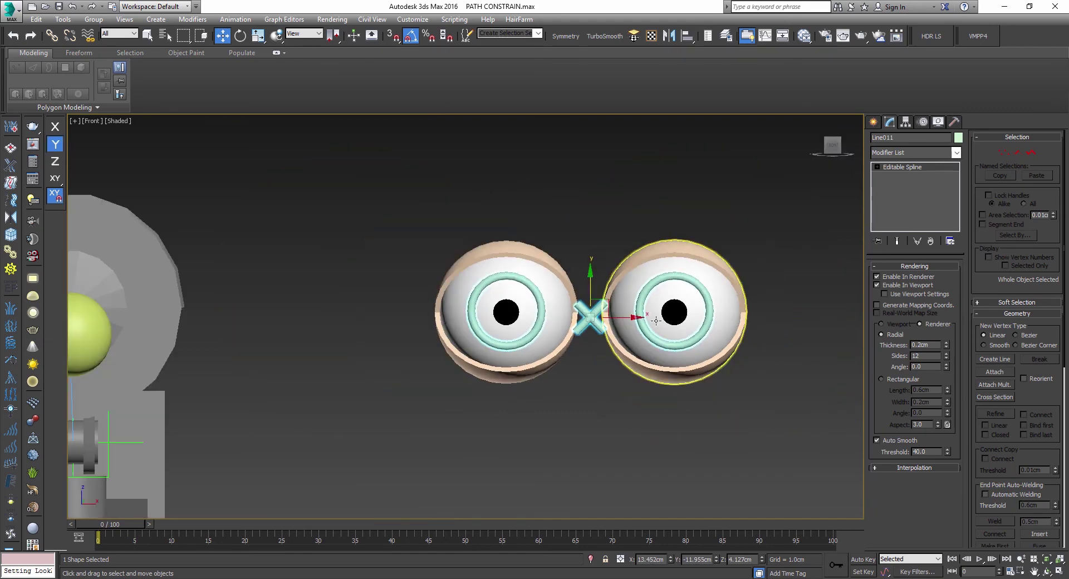
scroll(656, 321, "up", 3)
scroll(655, 317, "down", 4)
middle_click_drag(646, 325, 622, 336, "alt")
scroll(622, 336, "down", 4)
scroll(662, 315, "up", 5)
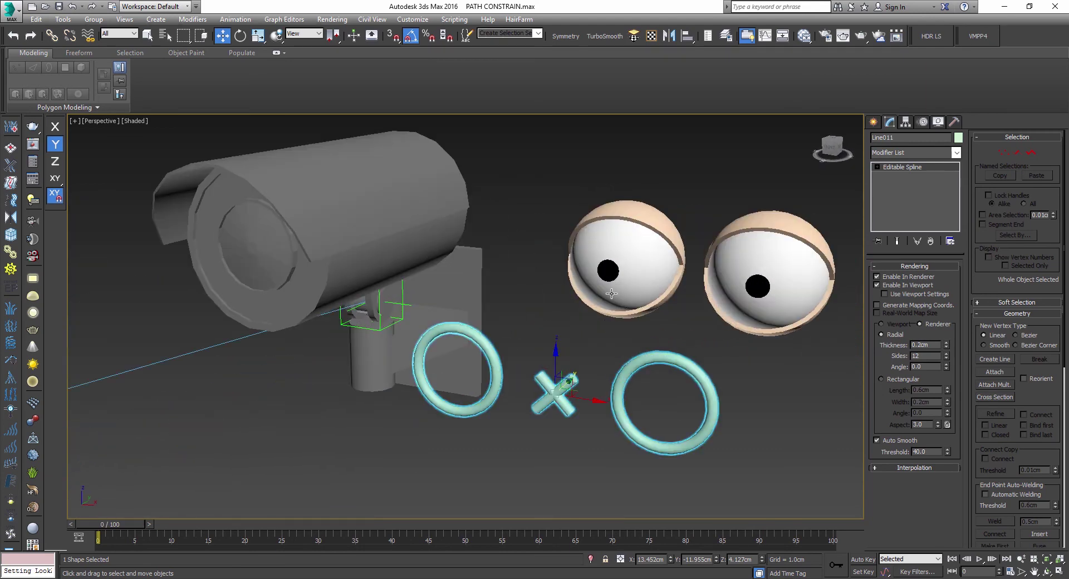
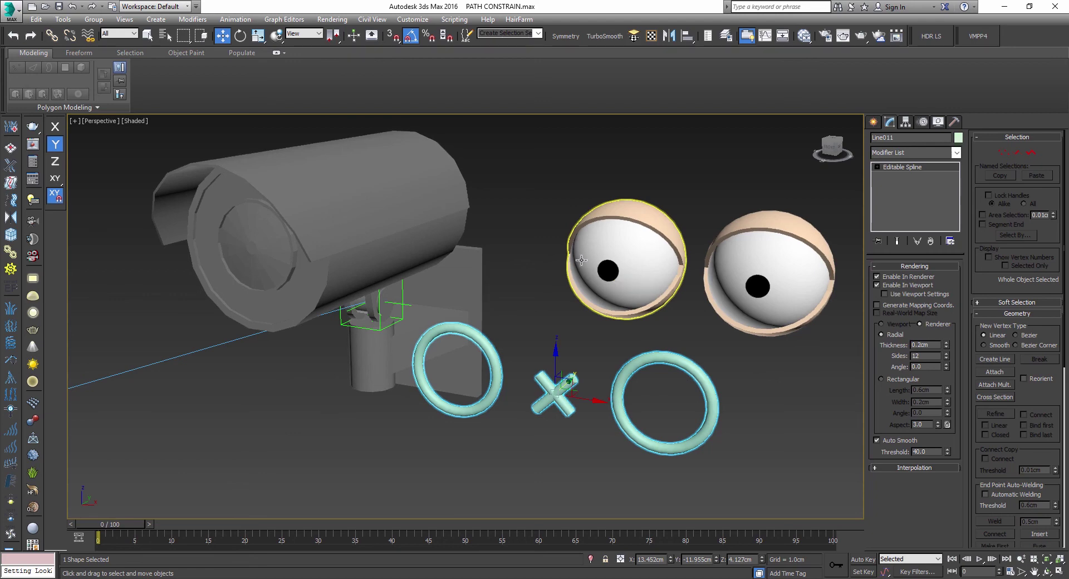
Create a Point helper between the two eyes, slightly above the controller's X, in the Front view
middle_click_drag(629, 288, 605, 278)
key("f")
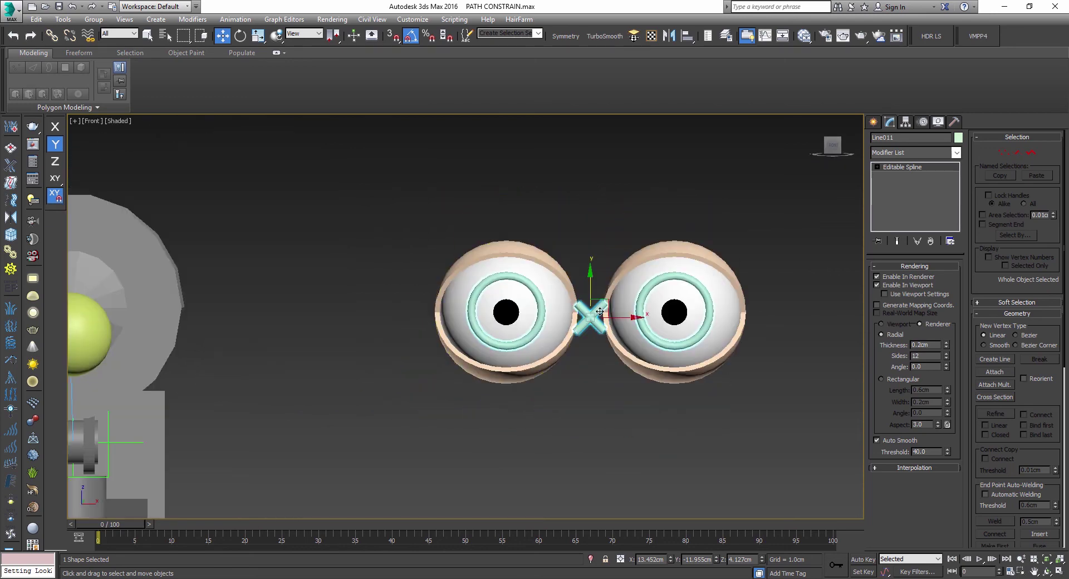
scroll(600, 313, "up", 3)
left_click(873, 123)
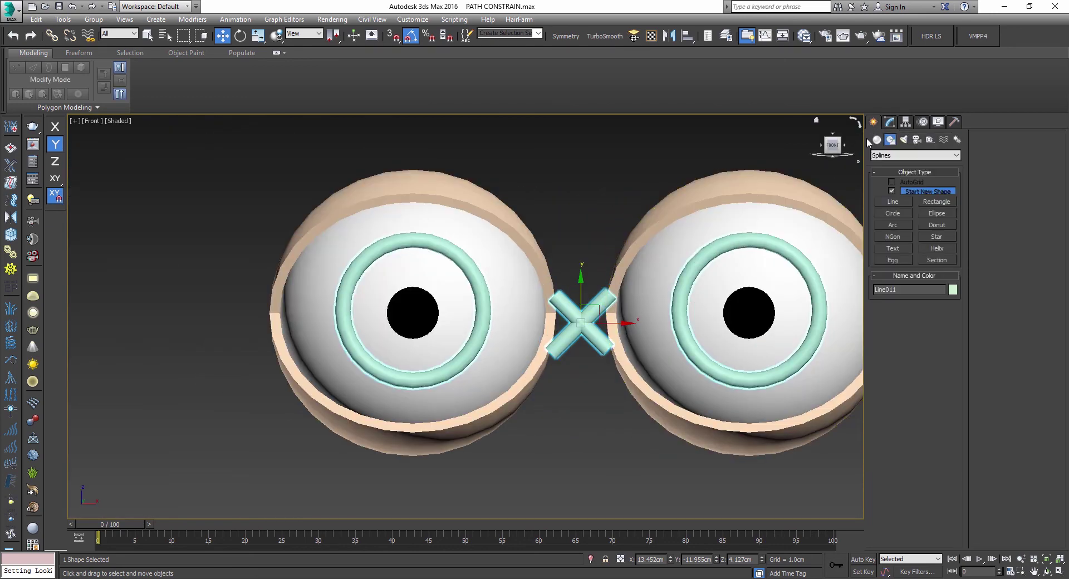
left_click(929, 140)
left_click(901, 227)
left_click(590, 188)
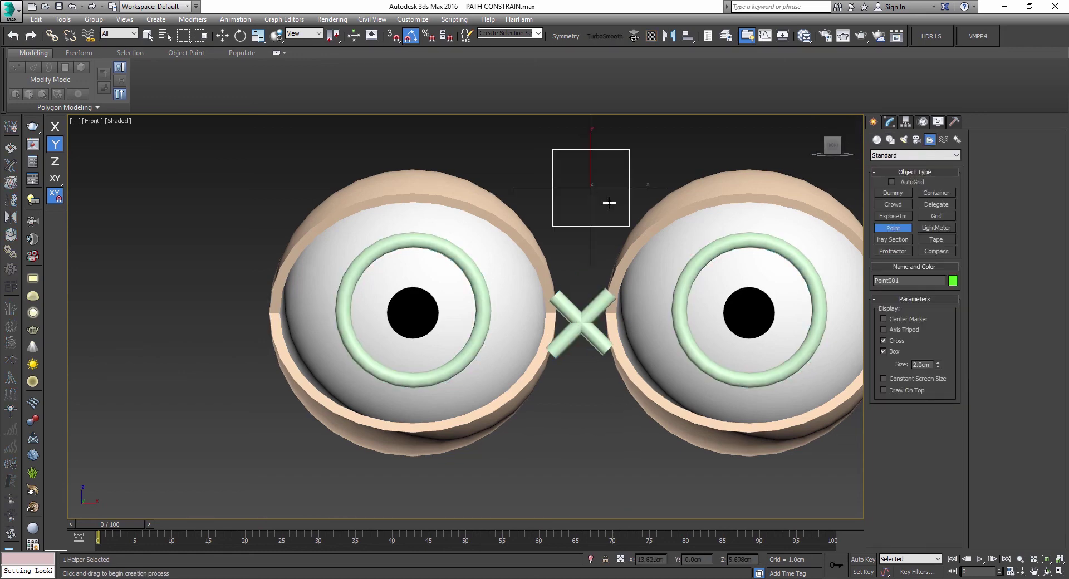
scroll(611, 184, "down", 3)
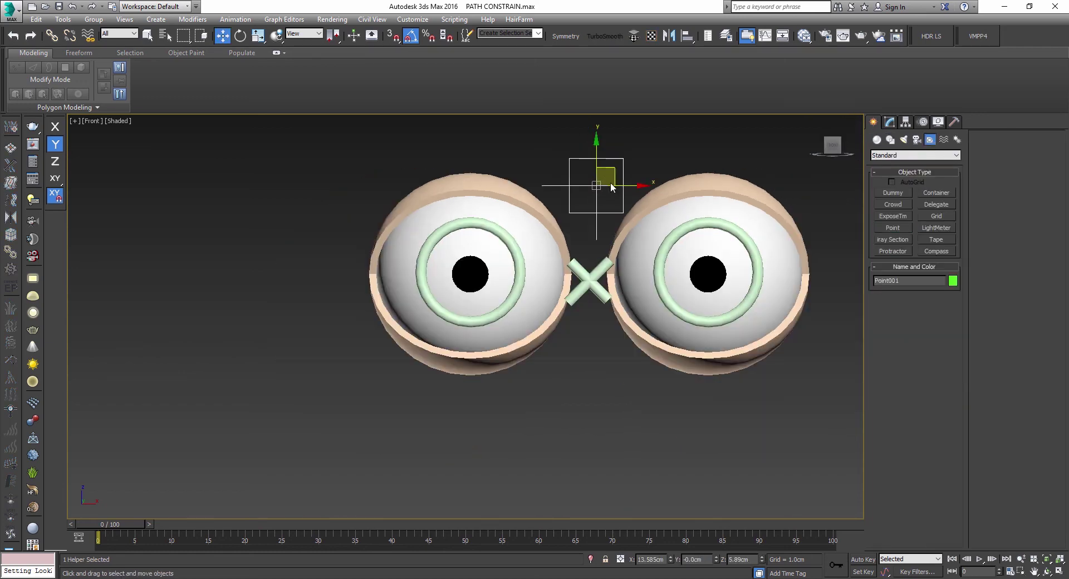
Enlarge the point helper to about 6.04 cm and turn off its cross so only the box is displayed
left_click(889, 122)
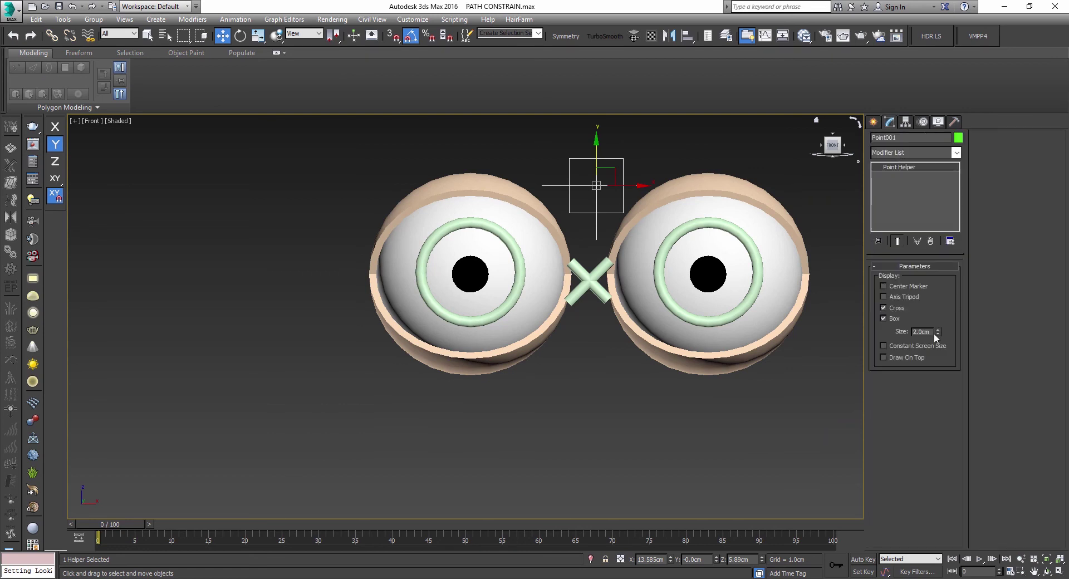
left_click_drag(938, 334, 937, 306)
middle_click_drag(747, 241, 772, 304)
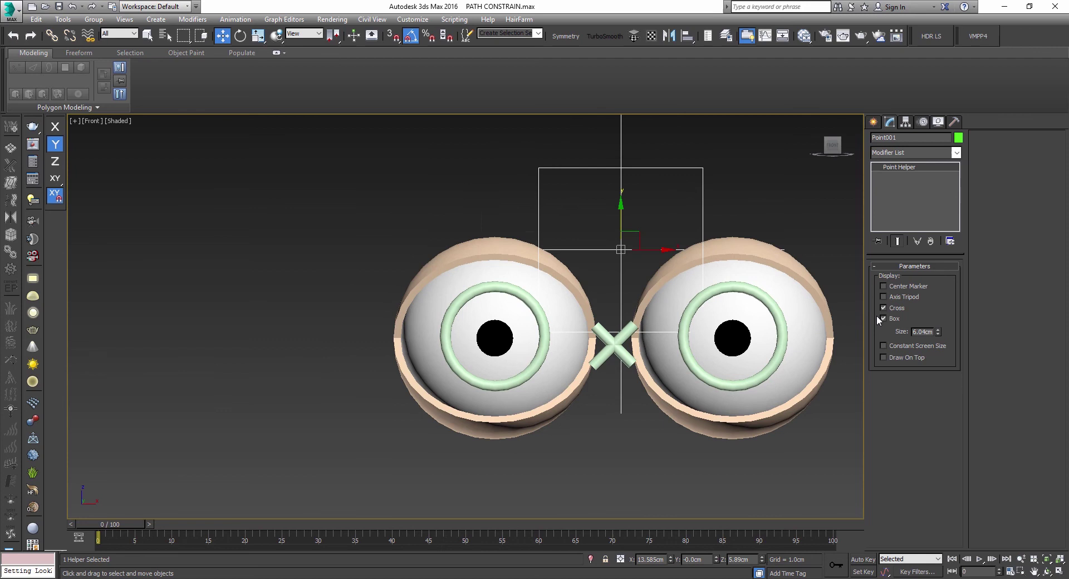
left_click(894, 308)
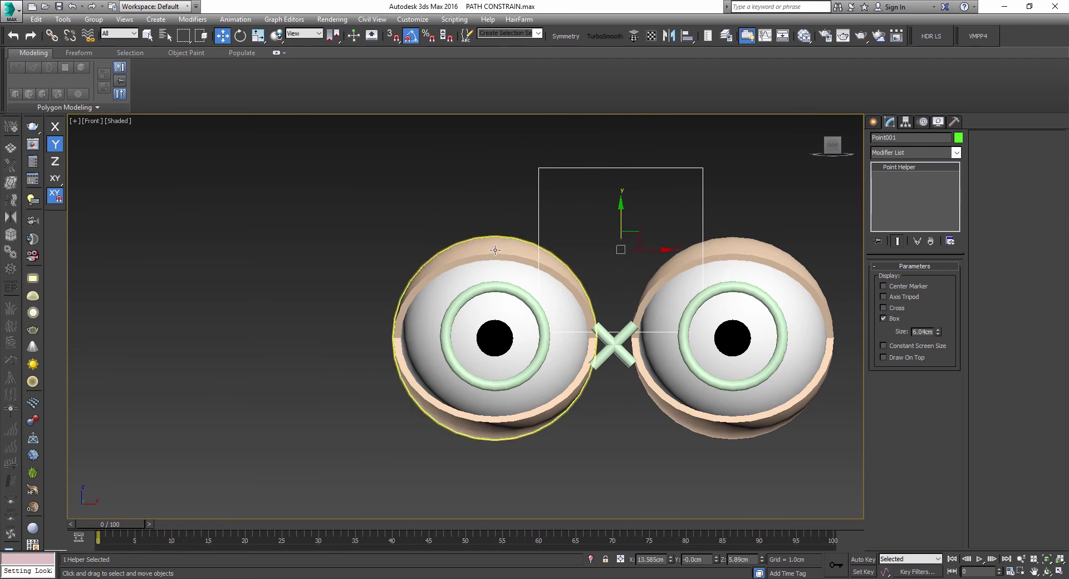
left_click_drag(601, 126, 556, 202)
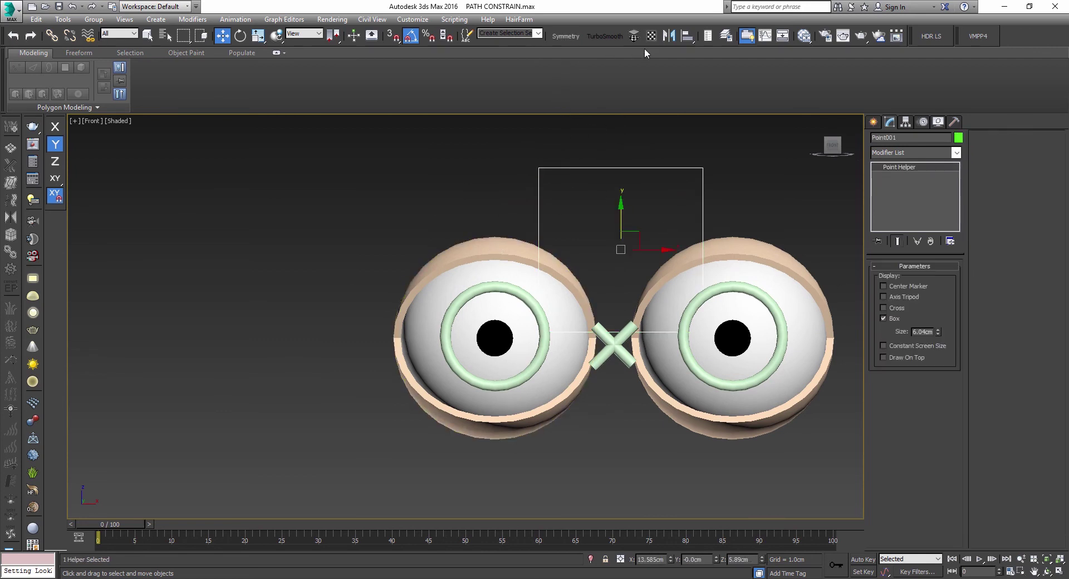
Align the helper center to center with the eye nearest the security camera on X, Y and Z, and enlarge it to 7.55 cm
left_click(687, 36)
left_click(501, 265)
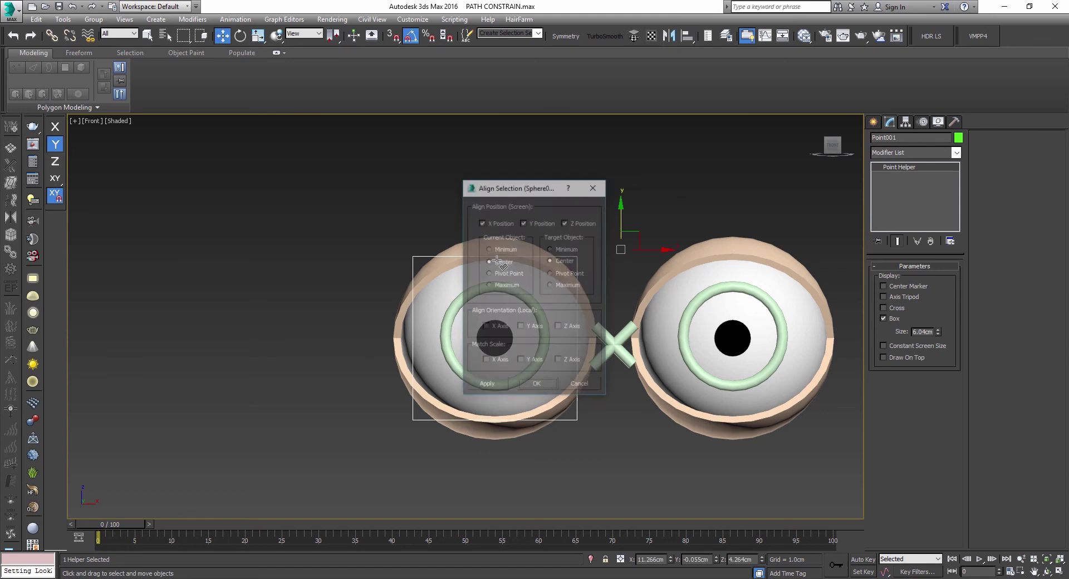
left_click(547, 390)
left_click_drag(940, 334, 934, 318)
Copy the point helper and align the copy center to center with the OJO DER eye on X, Y and Z
middle_click_drag(531, 363, 504, 357)
left_click_drag(488, 314, 668, 184, "shift")
left_click(536, 342)
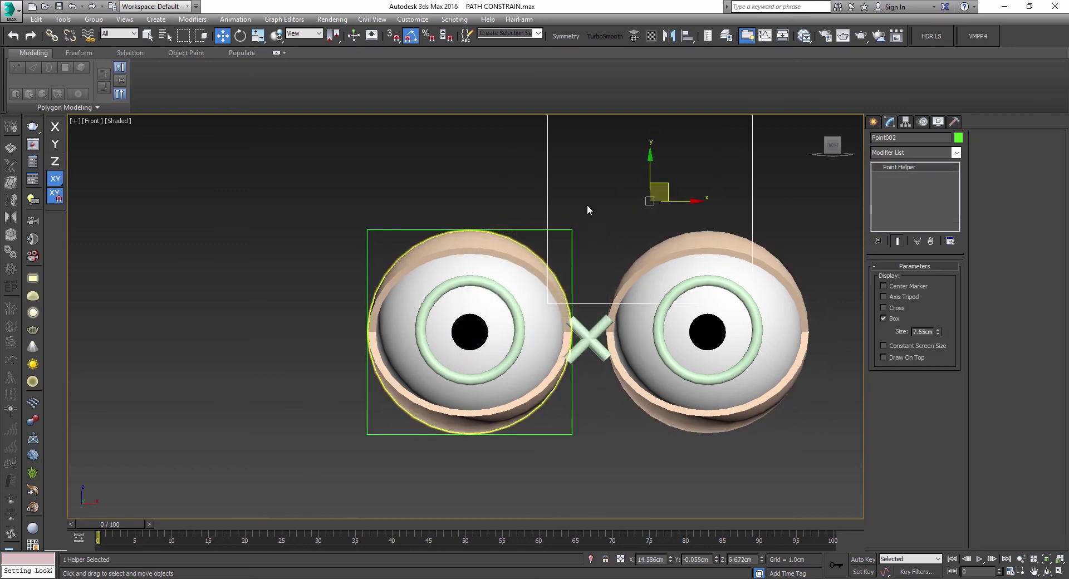
left_click(687, 36)
left_click(705, 333)
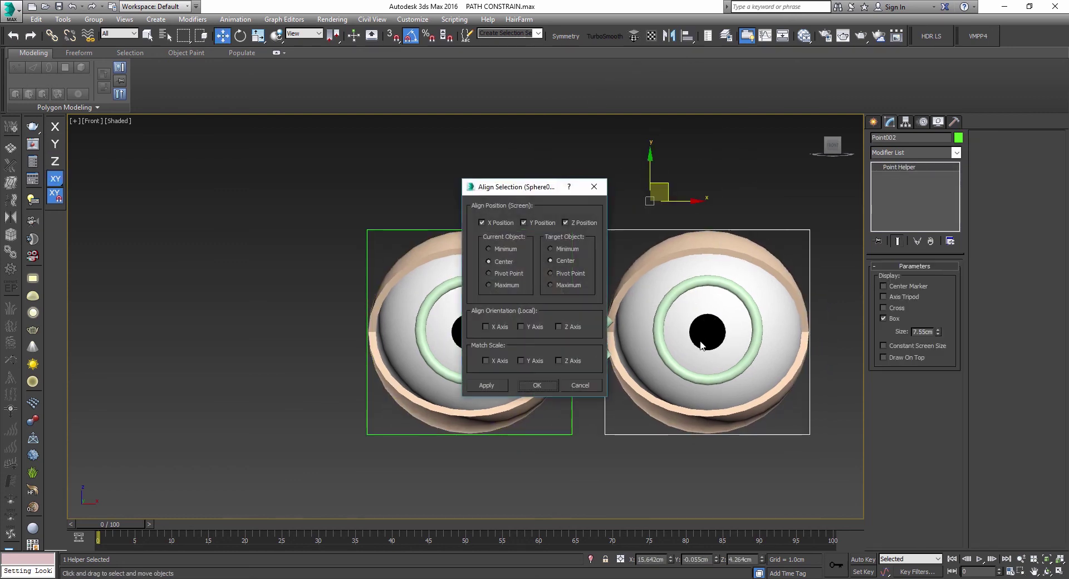
left_click(551, 380)
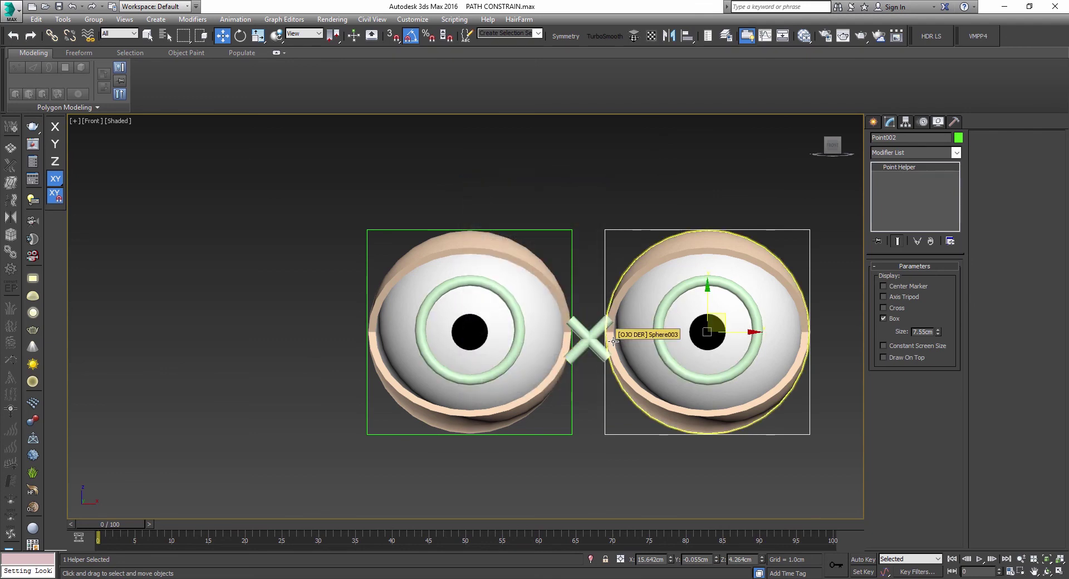
Set the size of the point helper around the eye nearest the security camera to 6 cm
key("p")
scroll(613, 342, "down", 4)
middle_click_drag(613, 342, 577, 360, "alt")
left_click(571, 336)
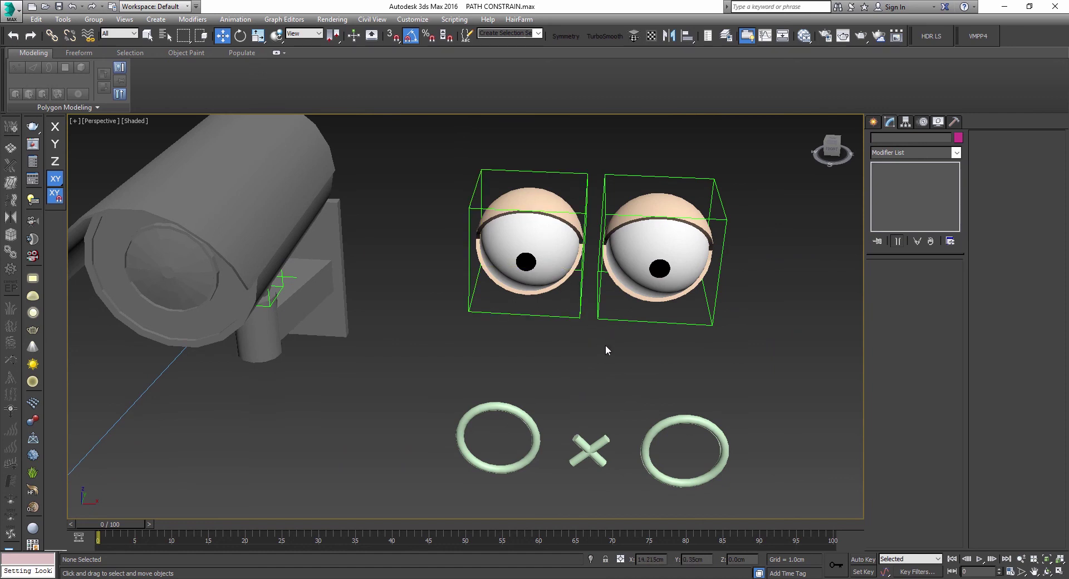
left_click(581, 316)
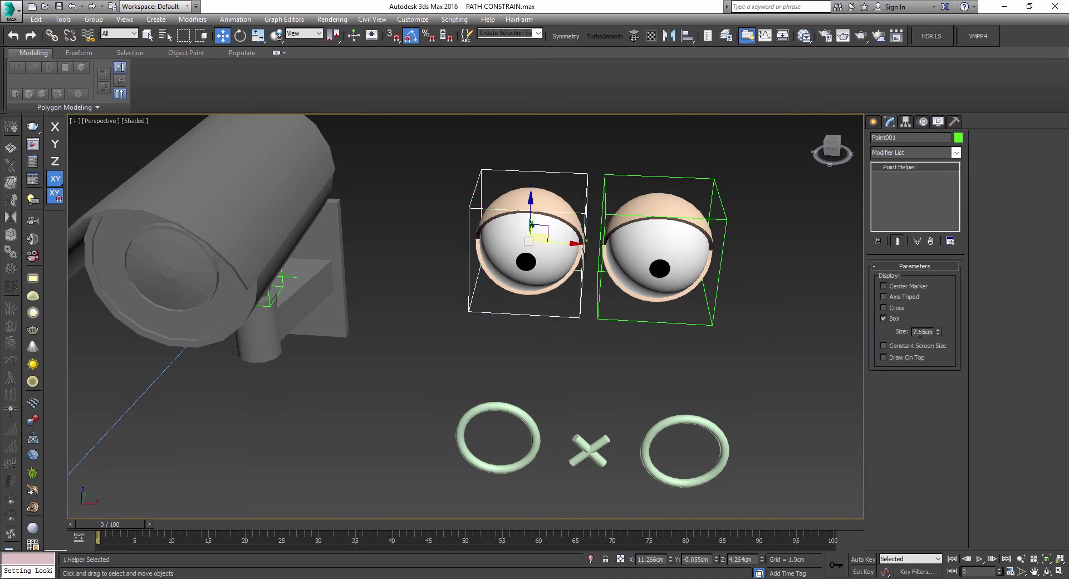
left_click_drag(937, 335, 938, 340)
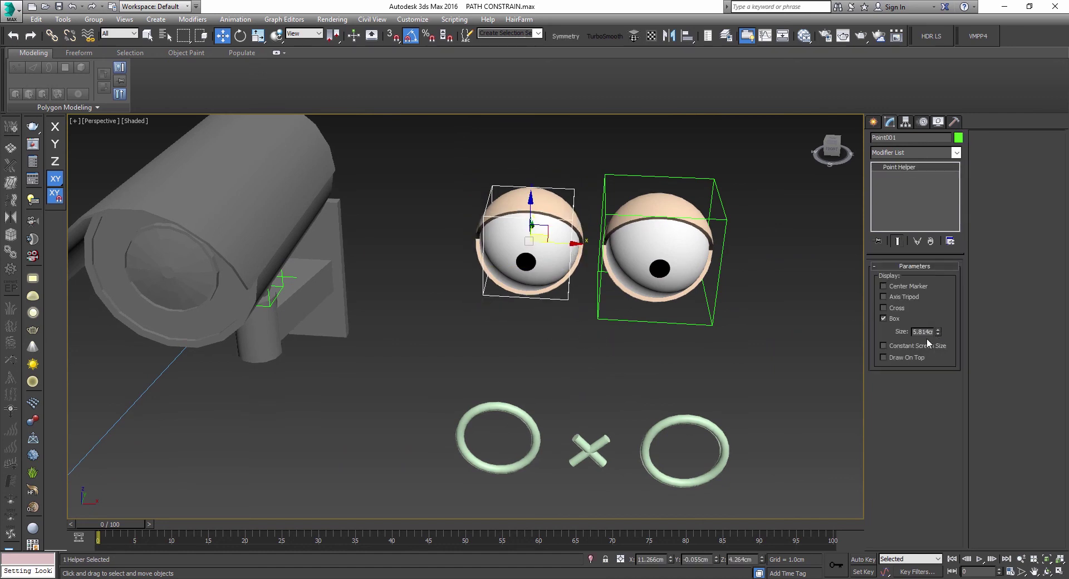
type("56")
key("BackSpace")
key("BackSpace")
type("6")
key("Return")
Set the size of the point helper around the OJO DER eye to 6 cm
left_click(718, 198)
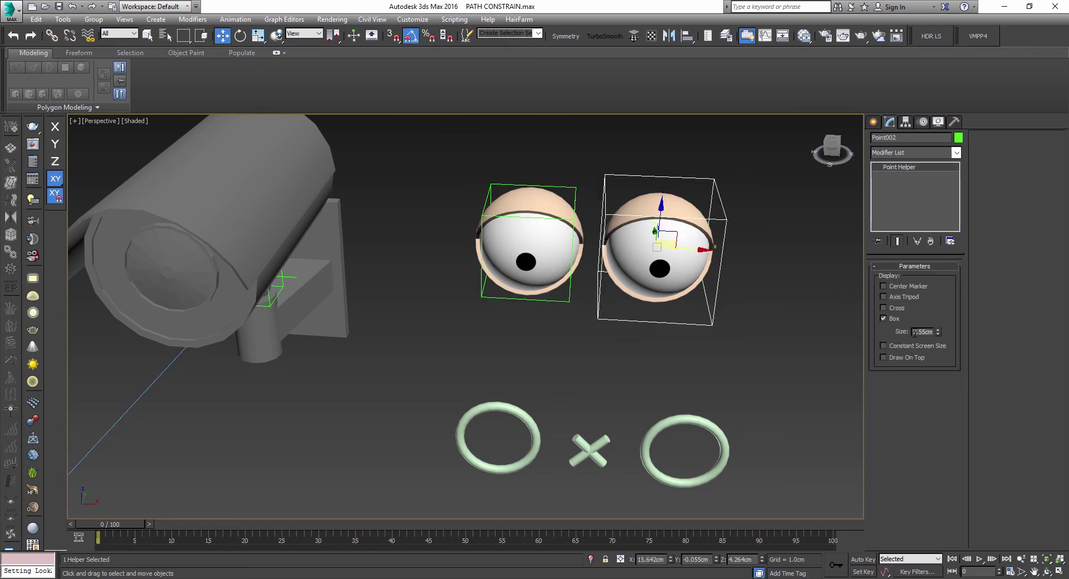
type("6")
key("Return")
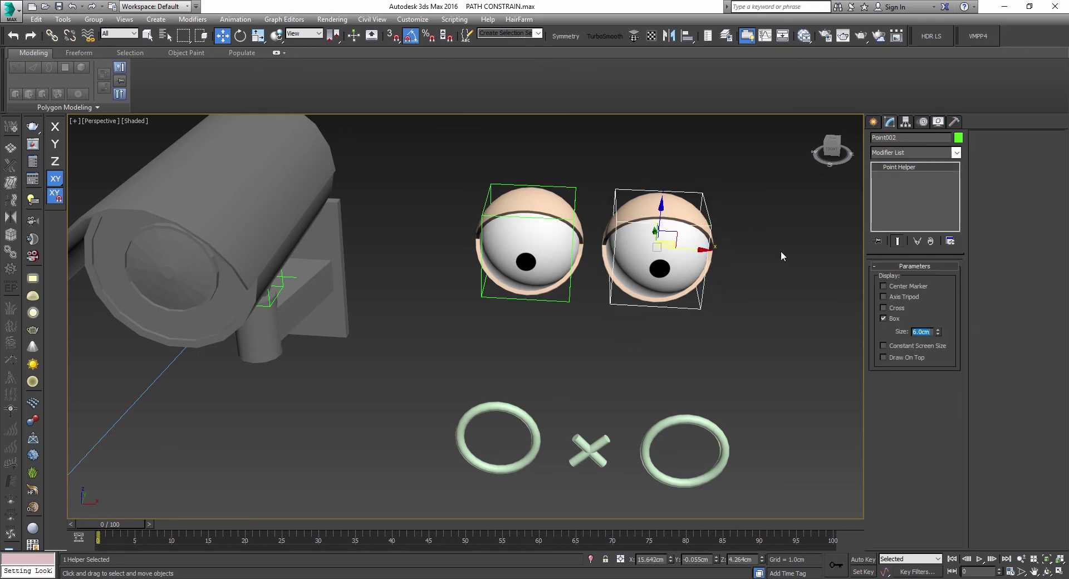
Examine the two eyes with their helper boxes and the selected controller from several perspective angles
left_click(604, 389)
mouse_move(622, 365)
middle_mouse_down("alt")
mouse_move(643, 368)
mouse_move(627, 369)
middle_mouse_up("alt")
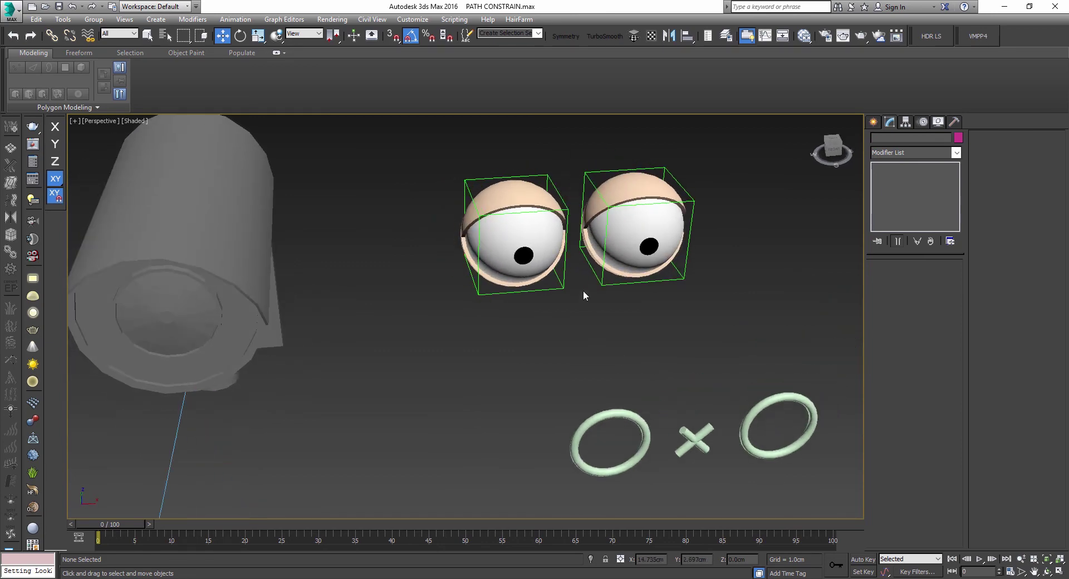
mouse_move(580, 274)
middle_mouse_down("alt")
mouse_move(570, 280)
mouse_move(573, 272)
middle_mouse_up("alt")
middle_click_drag(613, 330, 597, 312, "alt")
left_click(612, 393)
mouse_move(612, 393)
middle_mouse_down("alt")
mouse_move(613, 408)
mouse_move(620, 399)
middle_mouse_up("alt")
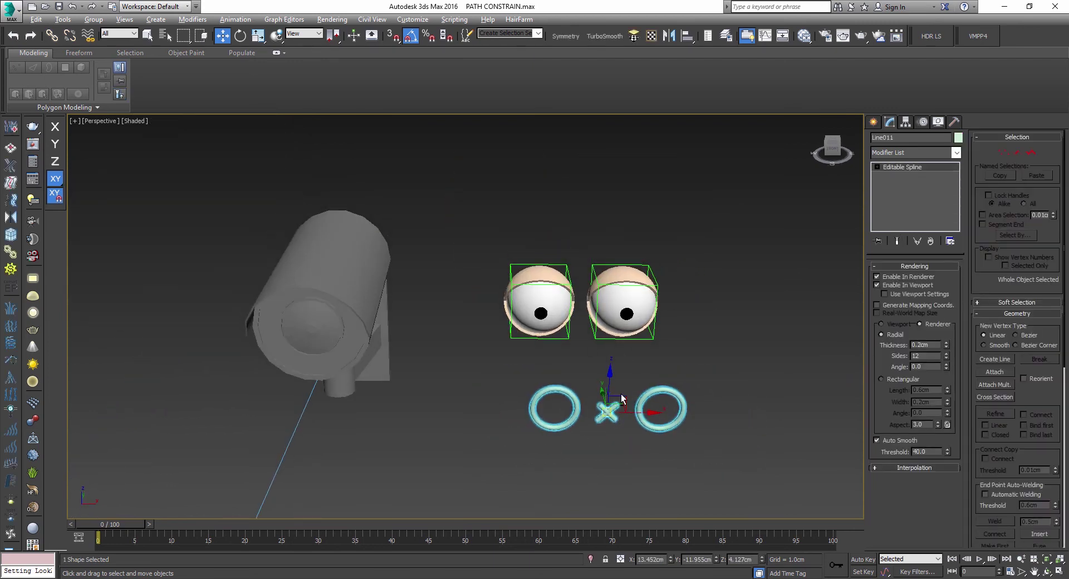
left_click_drag(623, 401, 612, 380)
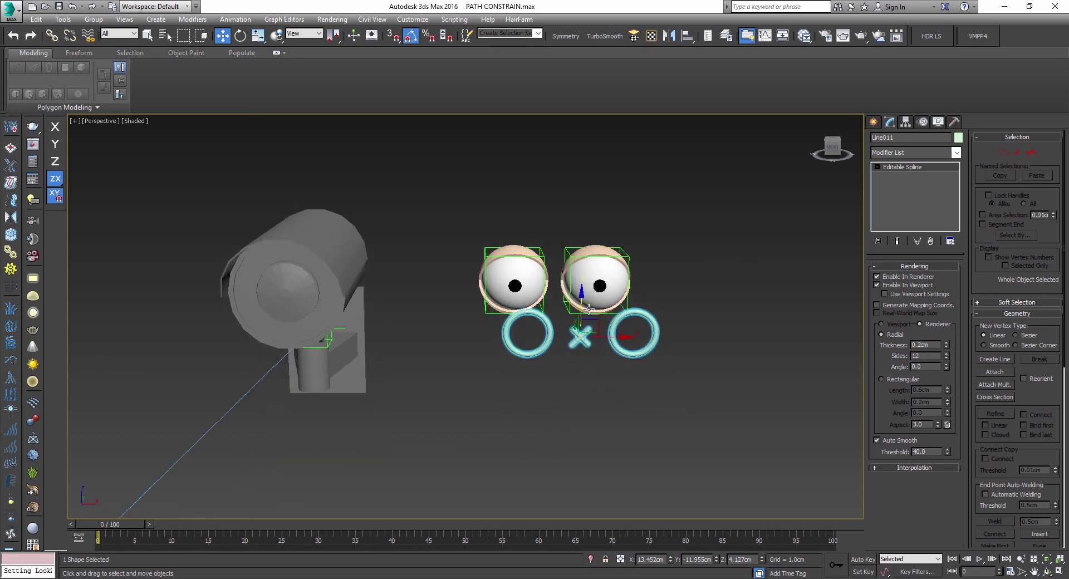
scroll(583, 307, "up", 4)
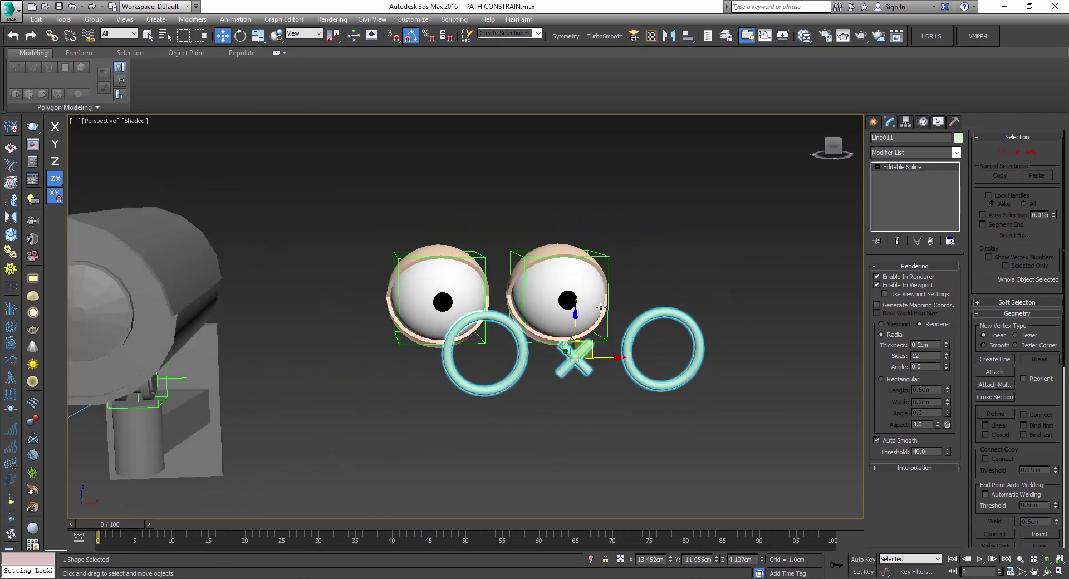
middle_click_drag(604, 327, 579, 351, "alt")
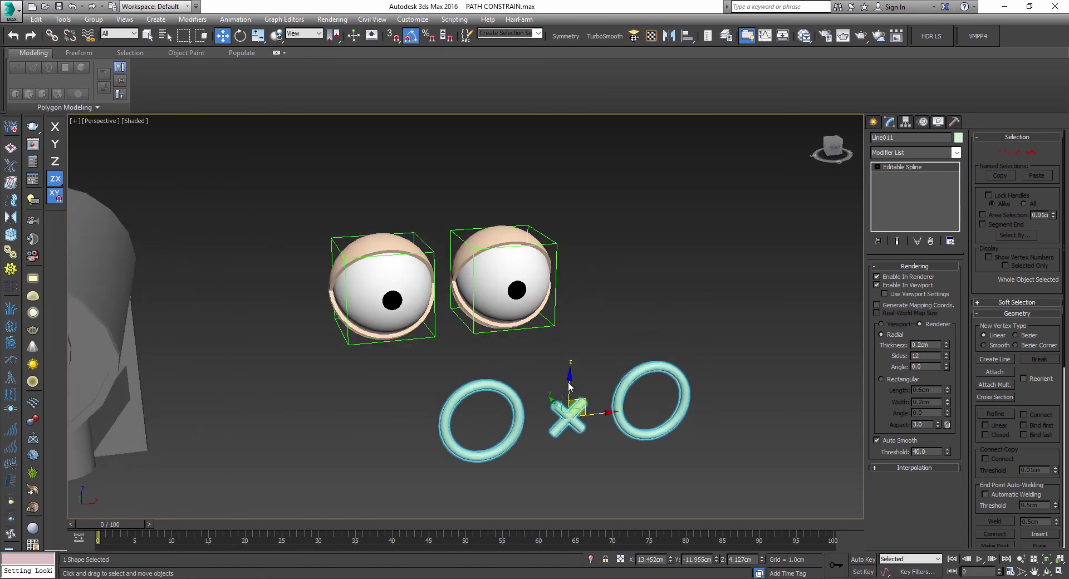
middle_click_drag(585, 388, 593, 356, "alt")
scroll(565, 315, "up", 5)
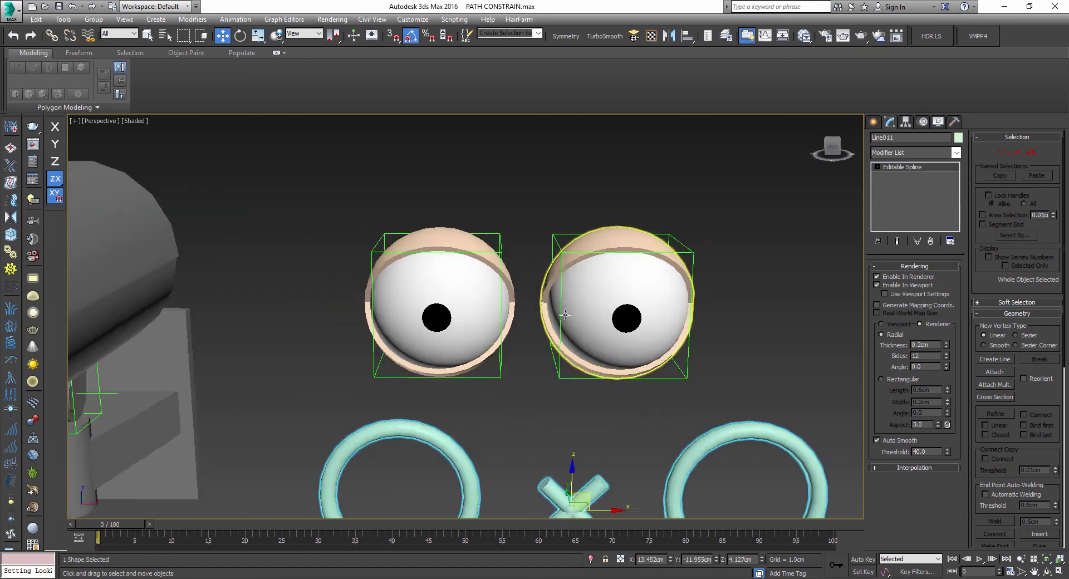
scroll(565, 314, "down", 4)
middle_click_drag(565, 314, 560, 311, "alt")
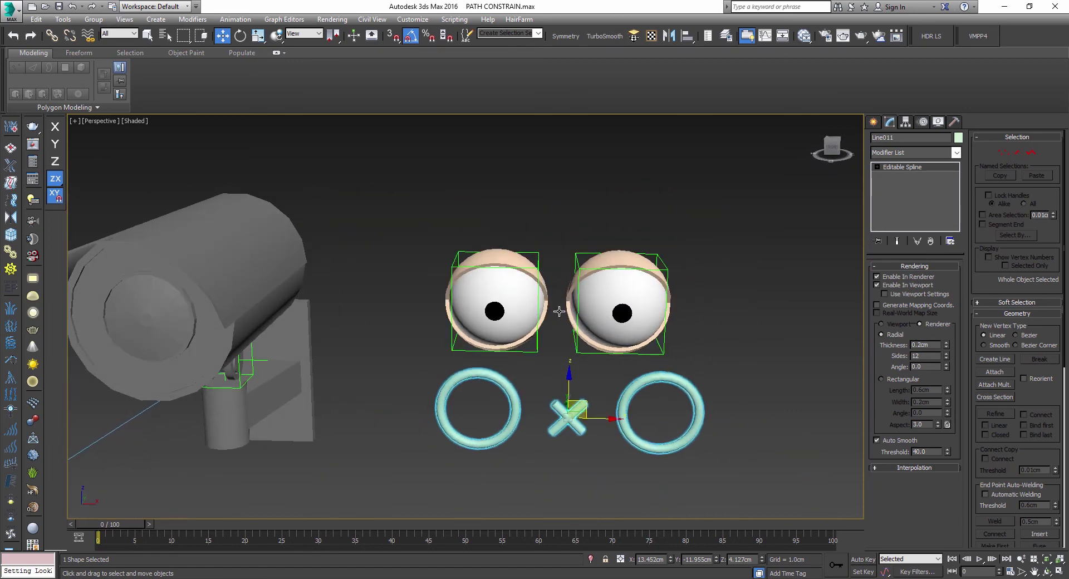
Create a third Point helper midway between the two eyes in the Top view
key("f")
key("t")
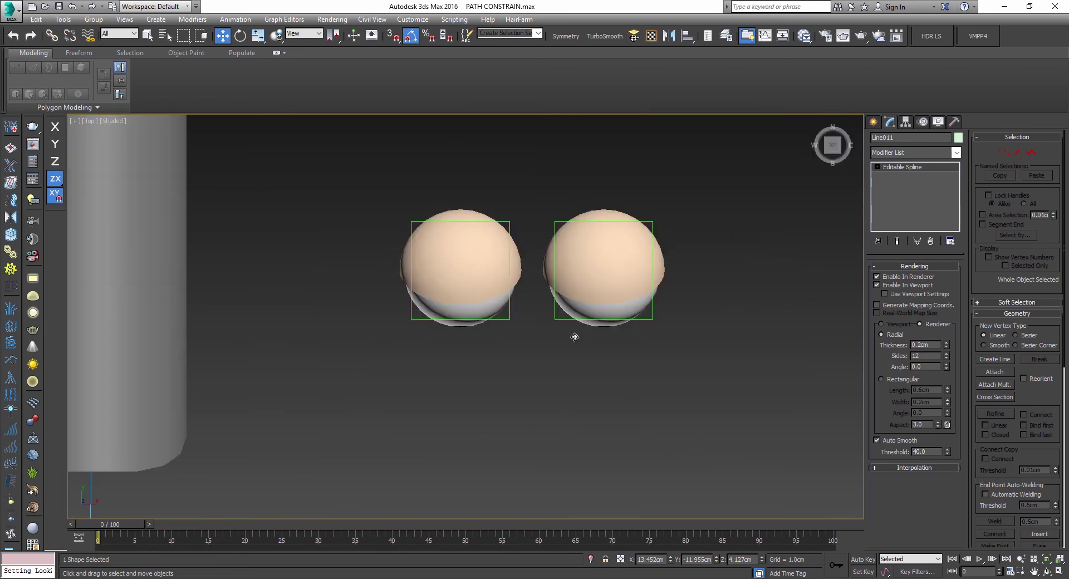
left_click(876, 125)
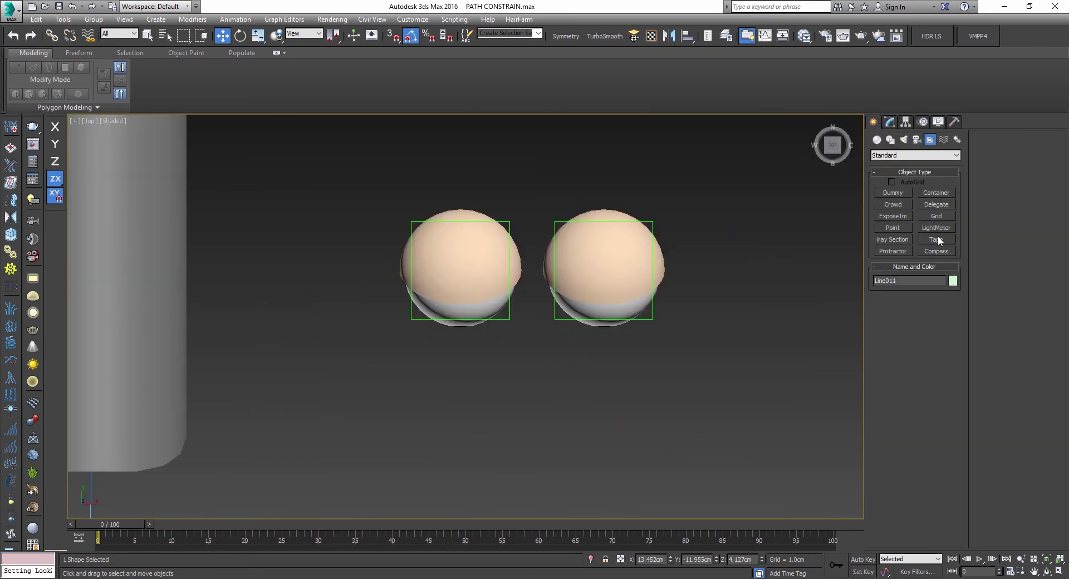
left_click(893, 228)
left_click(532, 305)
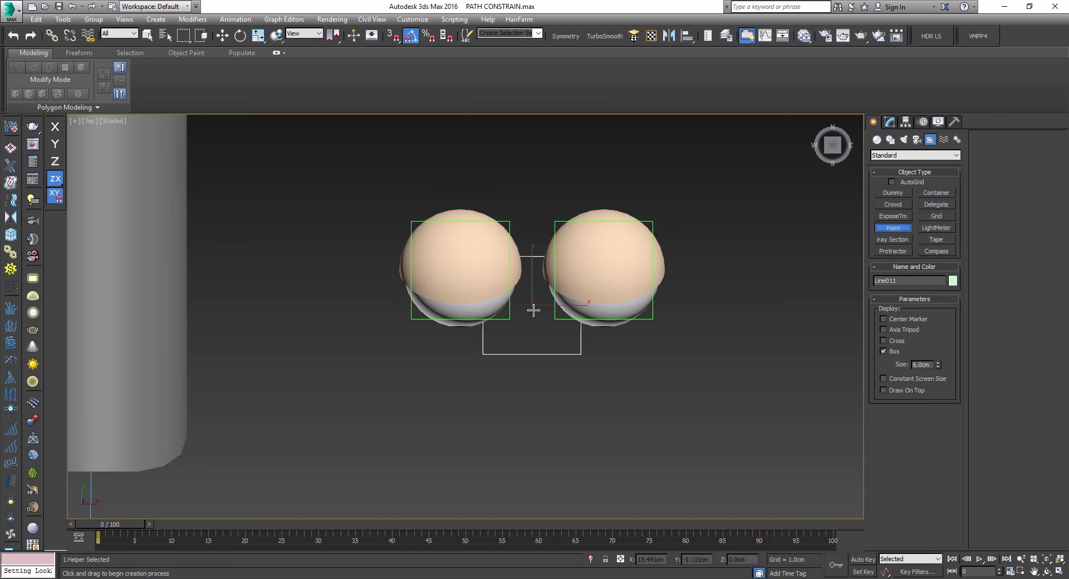
Reduce the new point helper's size to 1.32 cm and display its cross along with the box
left_click(890, 123)
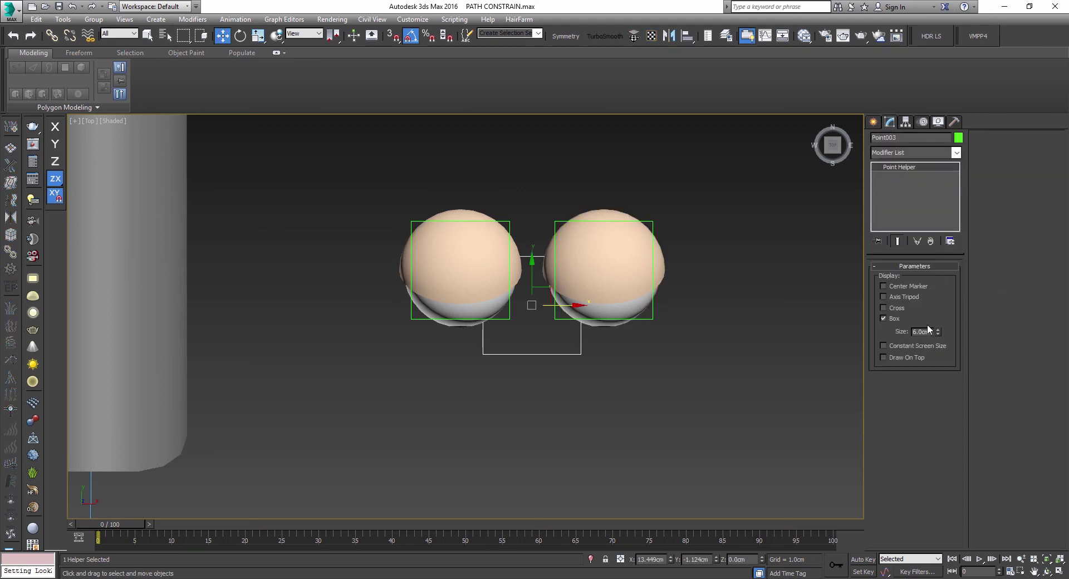
left_click_drag(938, 333, 944, 369)
left_click(883, 307)
scroll(541, 285, "up", 3)
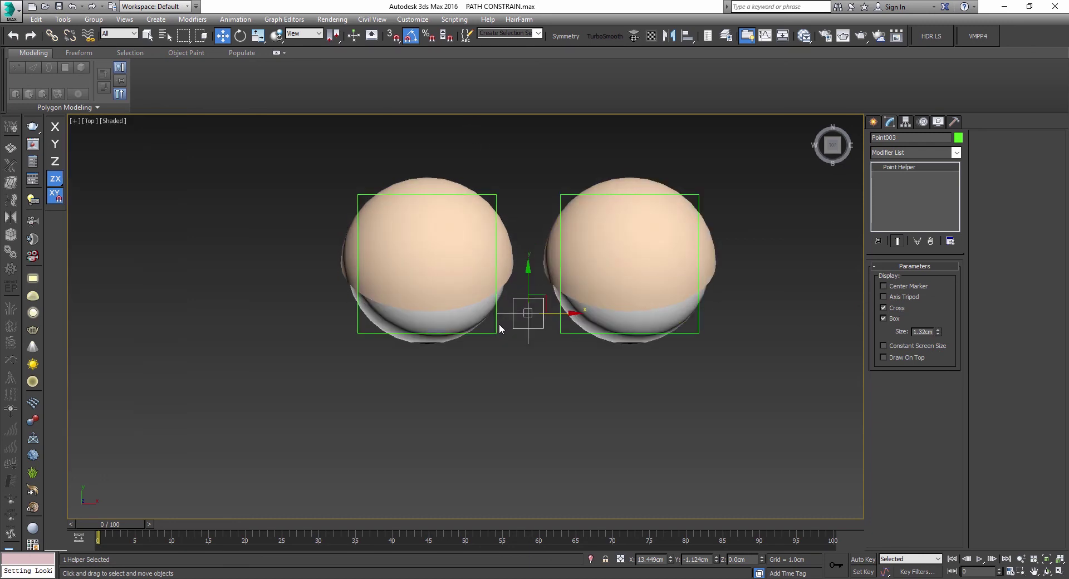
Move the small point helper to about 0.09 cm in Y and 4.2 cm in Z, centering it between the eyes
left_click_drag(526, 283, 529, 228)
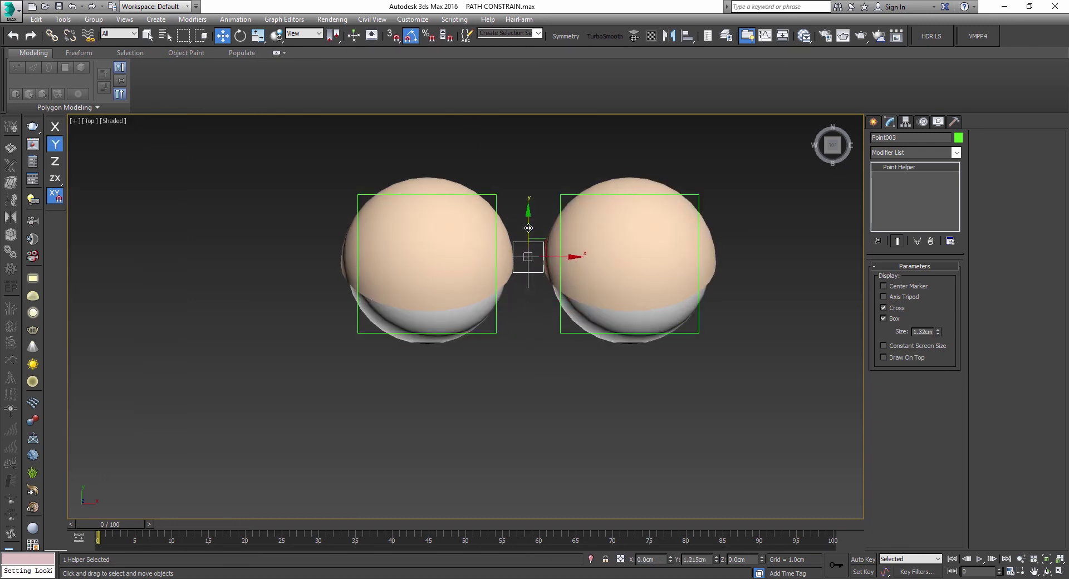
key("f")
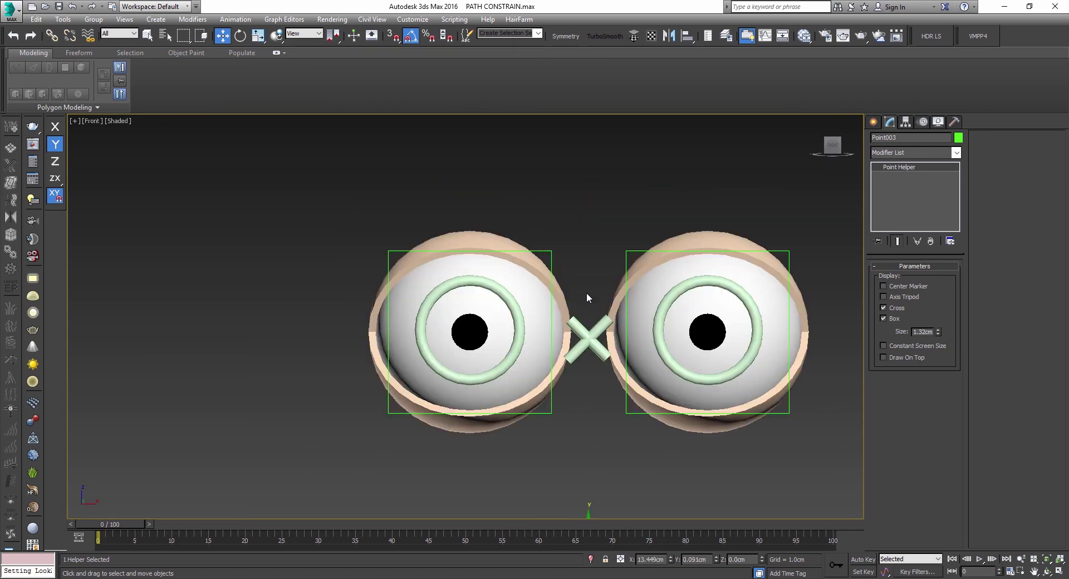
middle_click_drag(588, 343, 587, 261)
left_click_drag(590, 446, 592, 219)
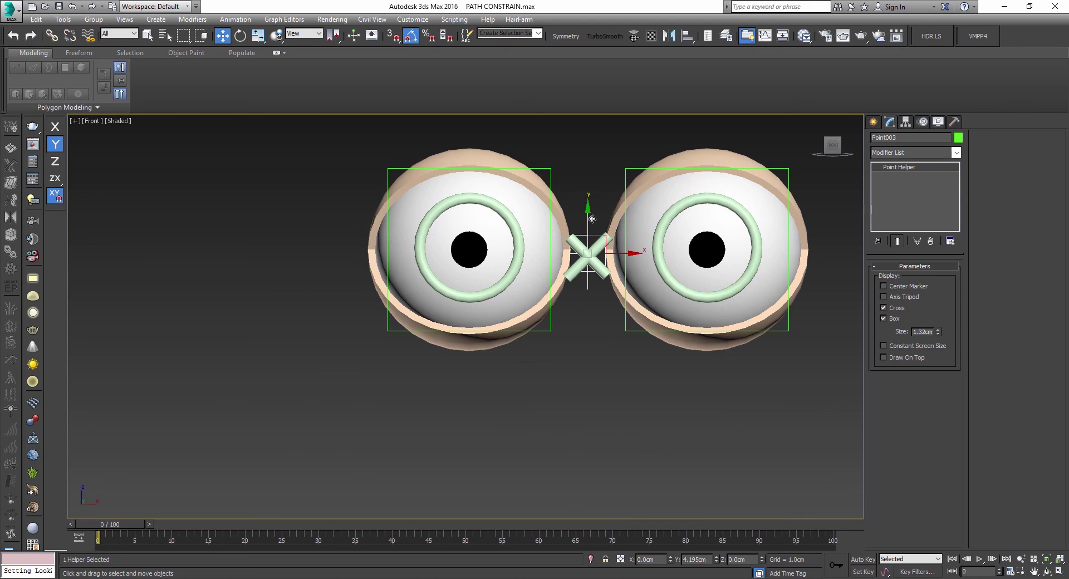
key("p")
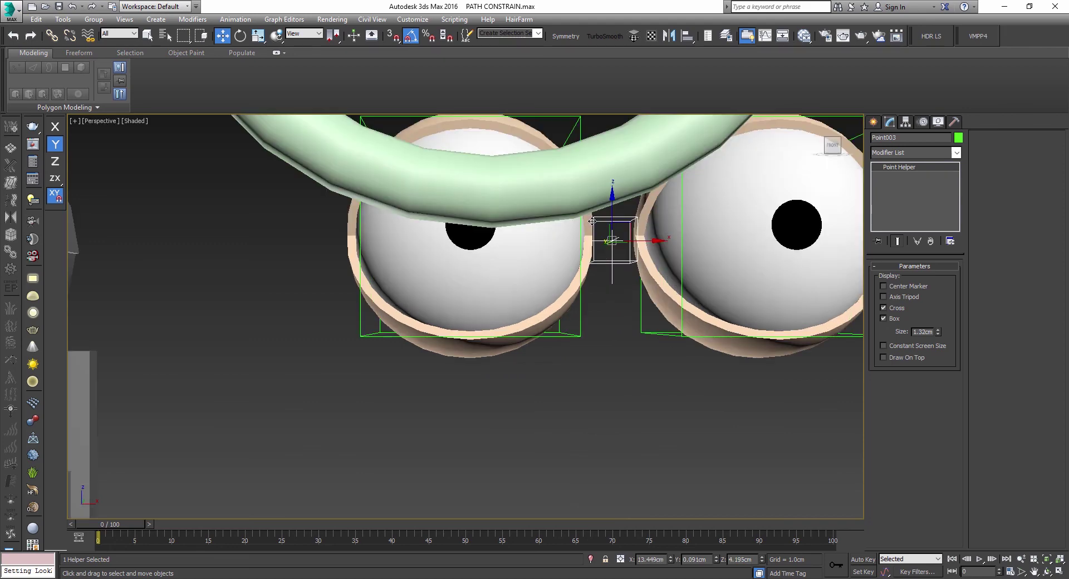
scroll(592, 219, "down", 3)
middle_click_drag(591, 219, 522, 229, "alt")
scroll(522, 229, "down", 4)
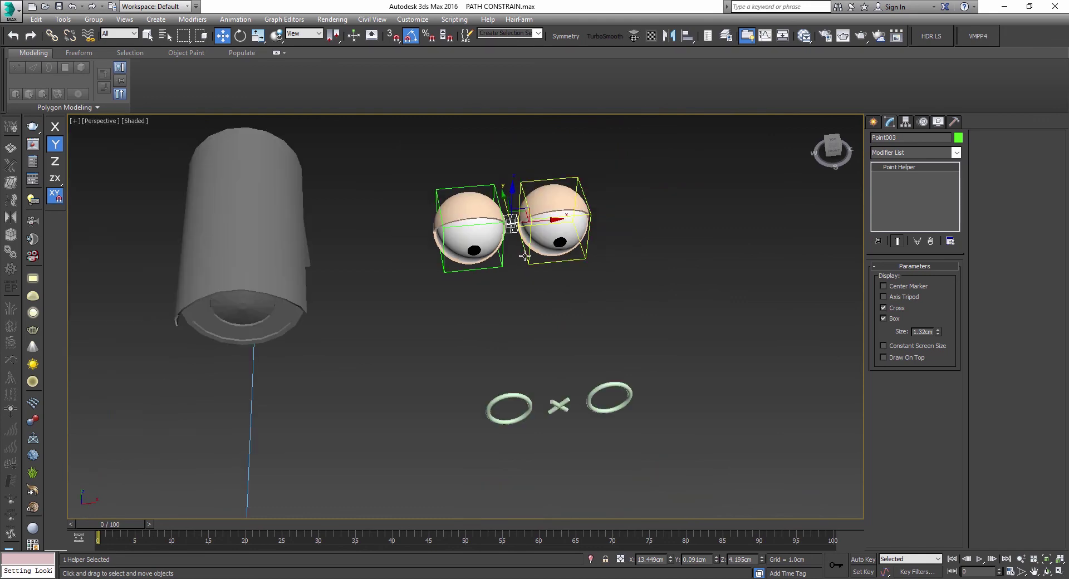
scroll(524, 259, "up", 3)
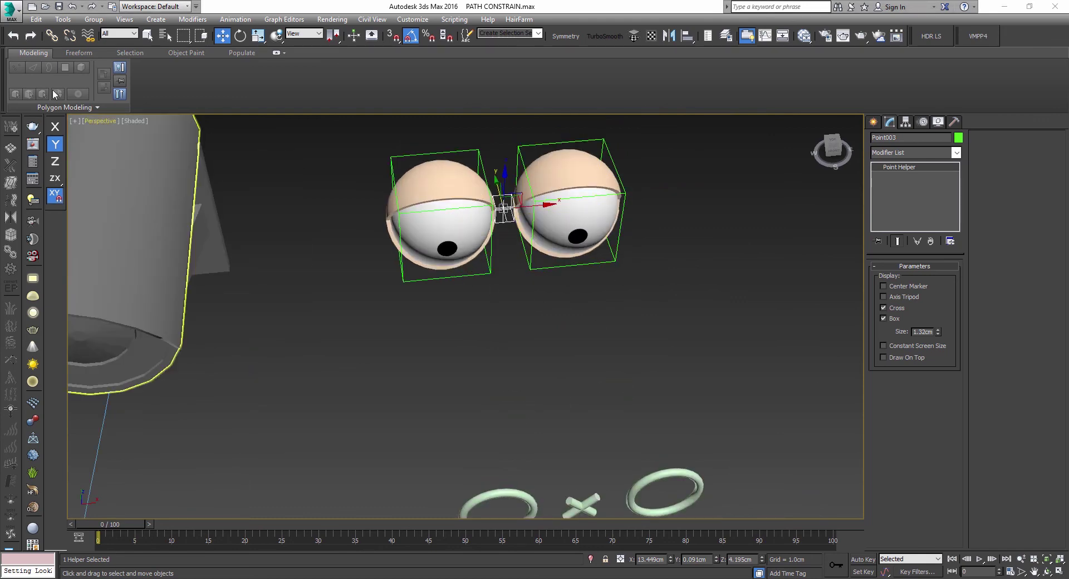
Link the two large helper boxes around the eyes to the small central point helper as their parent
left_click_drag(484, 303, 471, 273)
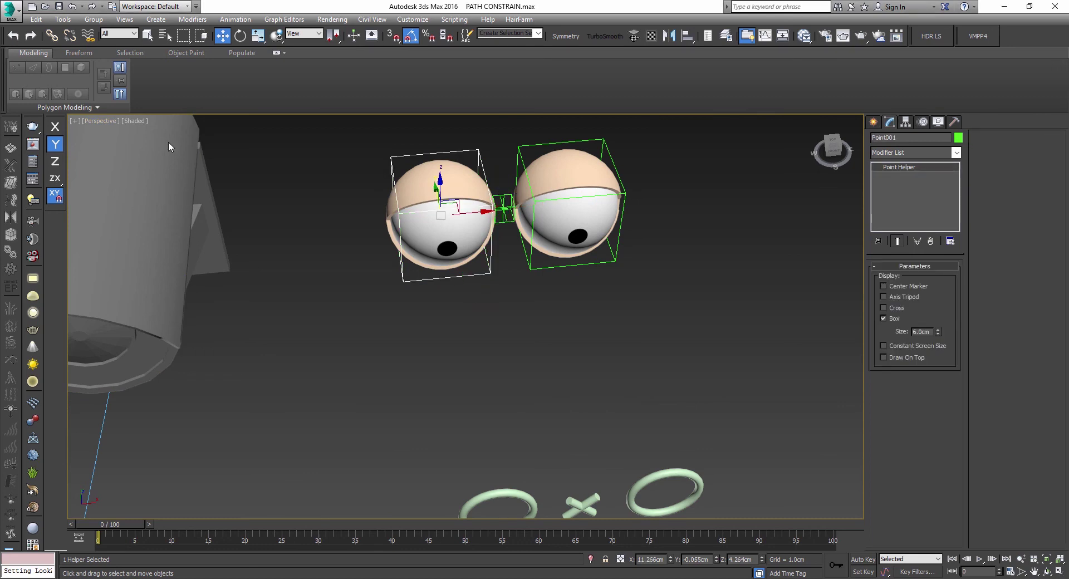
left_click(52, 36)
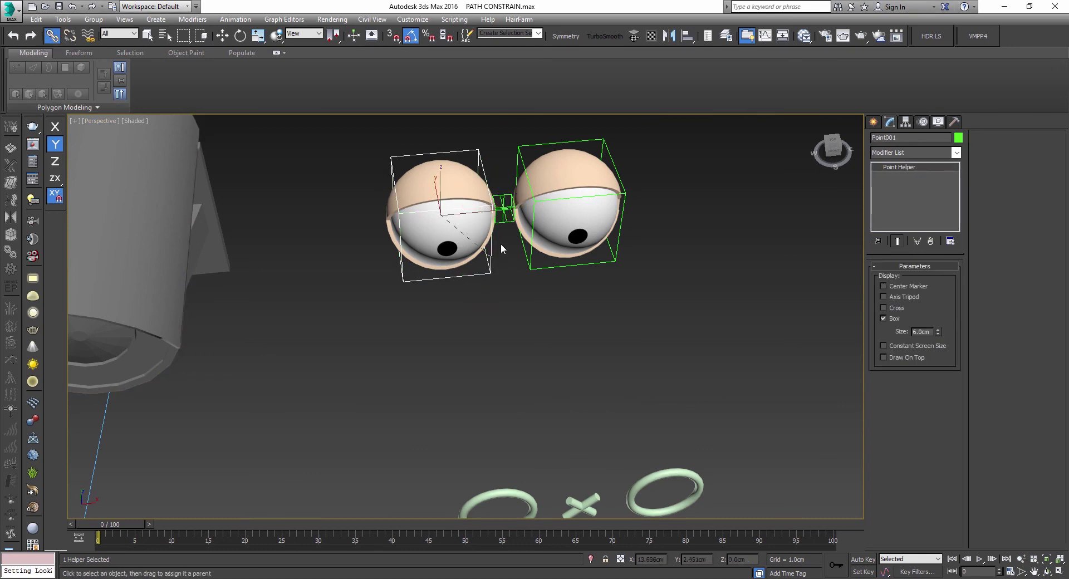
left_click(529, 264)
left_click_drag(506, 222, 508, 265)
Try rotating the small central point helper to test its link with the two eye helpers, then cancel the rotation
key("w")
left_click(503, 210)
key("e")
right_click(509, 265)
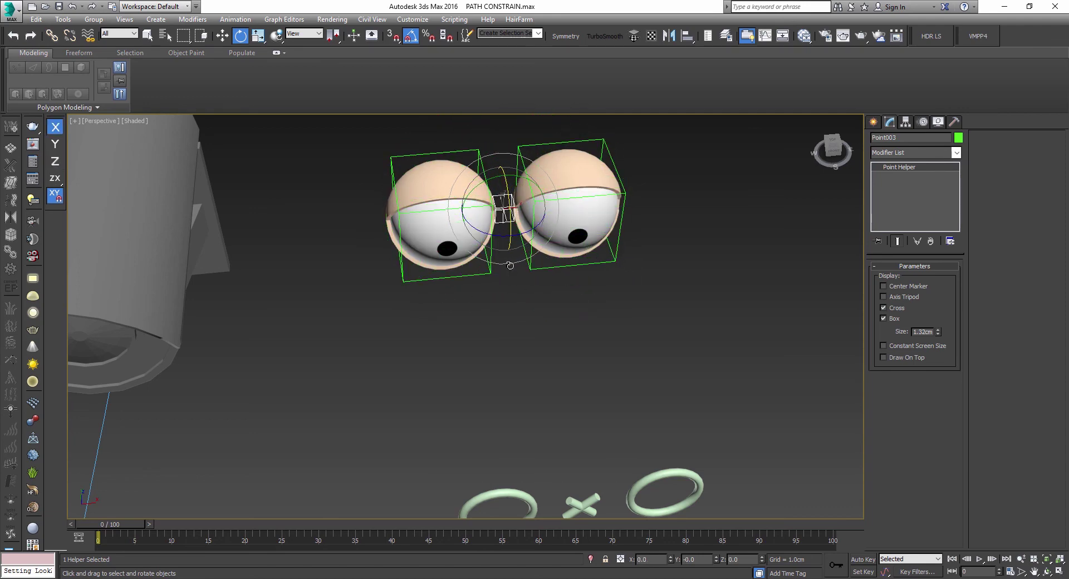
Link the OJO IZ eye group to its surrounding helper box and the OJO DER eye group to its own helper box
left_click(52, 36)
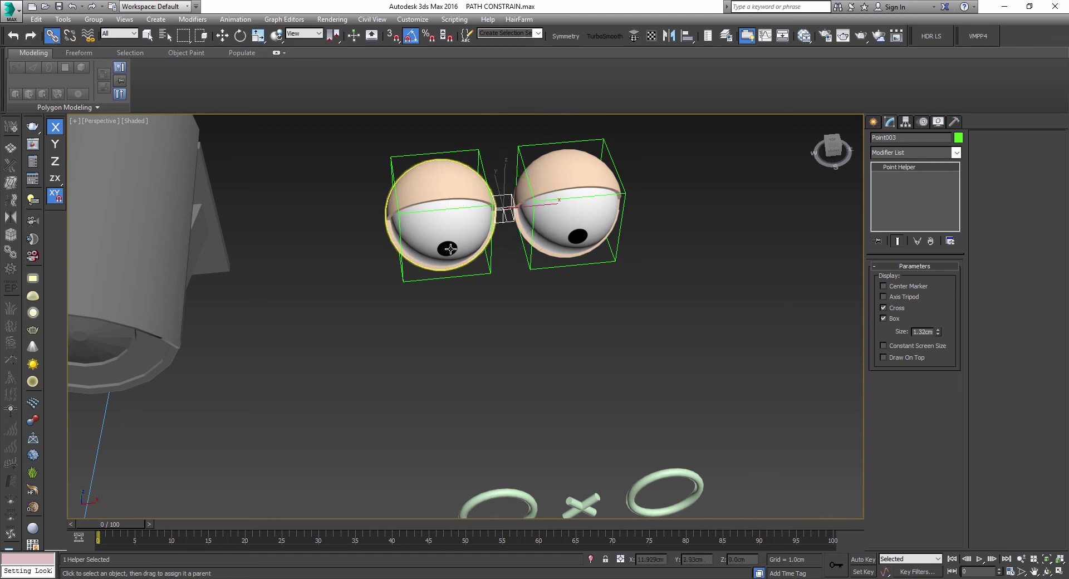
left_click(444, 245)
left_click_drag(483, 274, 485, 273)
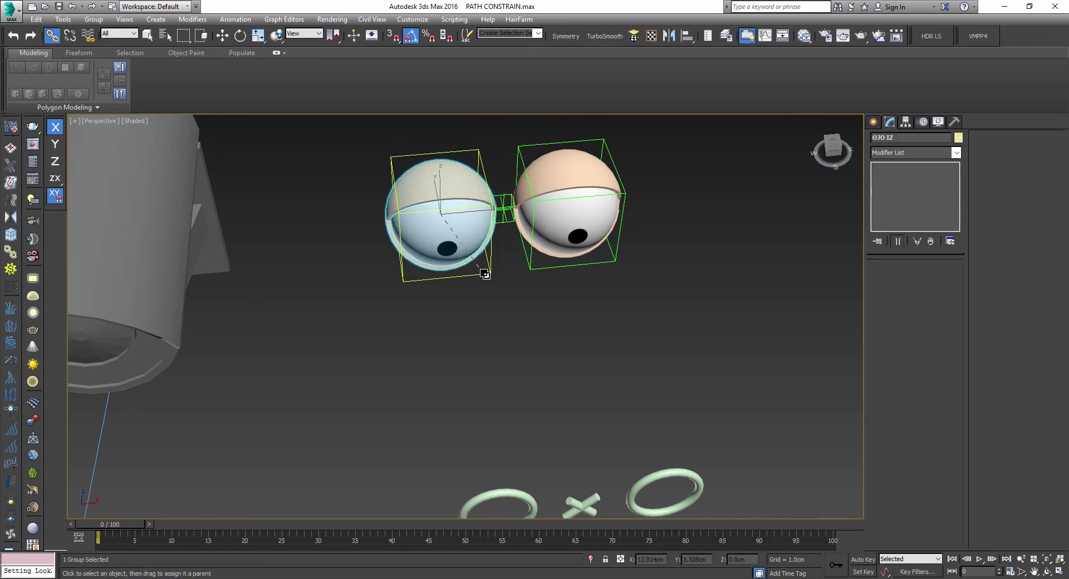
left_click_drag(564, 246, 561, 265)
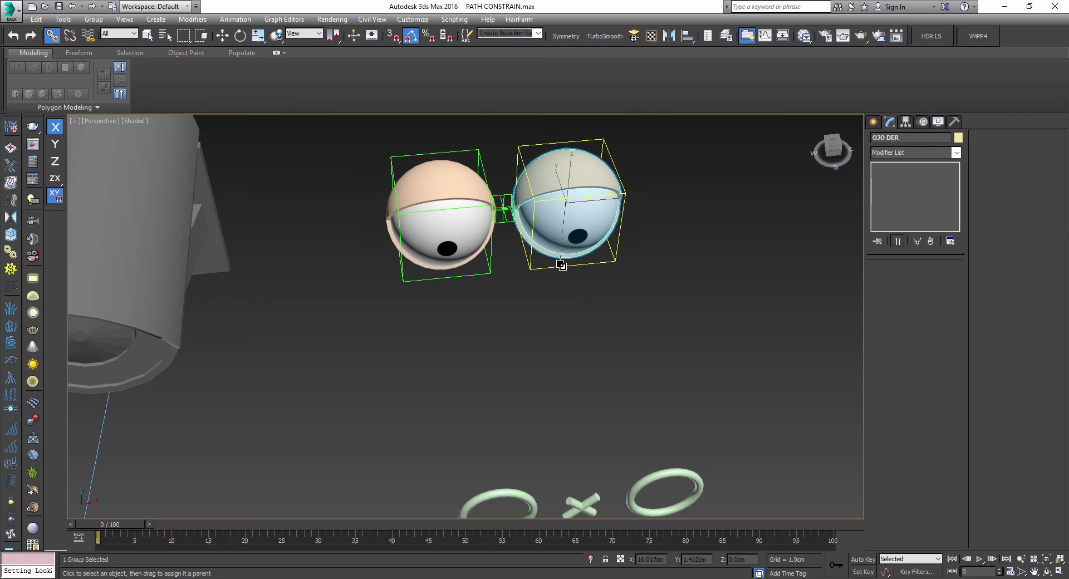
Review the rig hierarchy by selecting each eye's helper box in a close frontal view of both eyes
key("w")
middle_click_drag(538, 248, 520, 312, "alt")
scroll(513, 286, "up", 3)
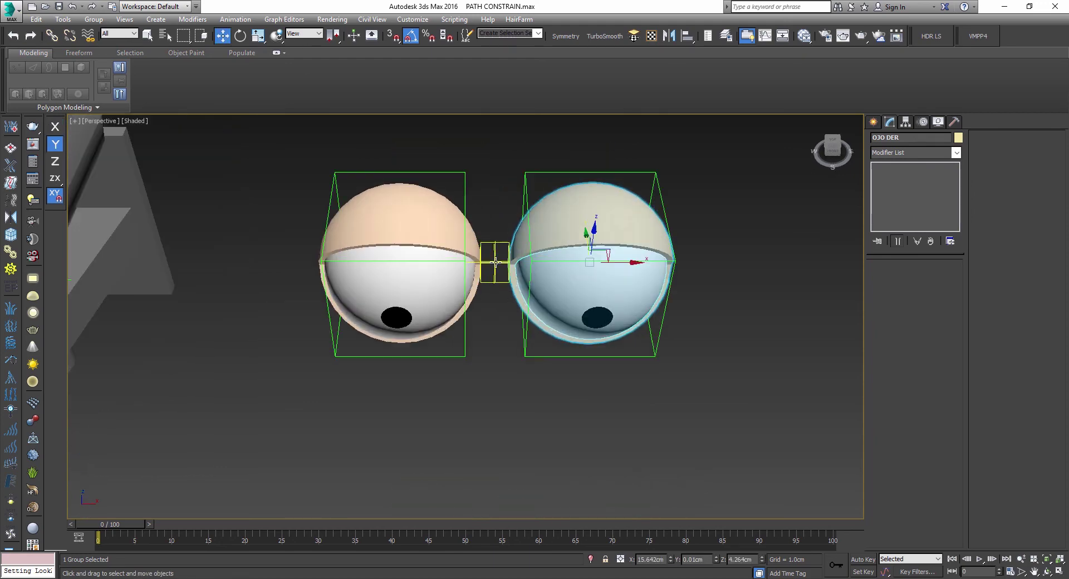
middle_click_drag(496, 251, 484, 288)
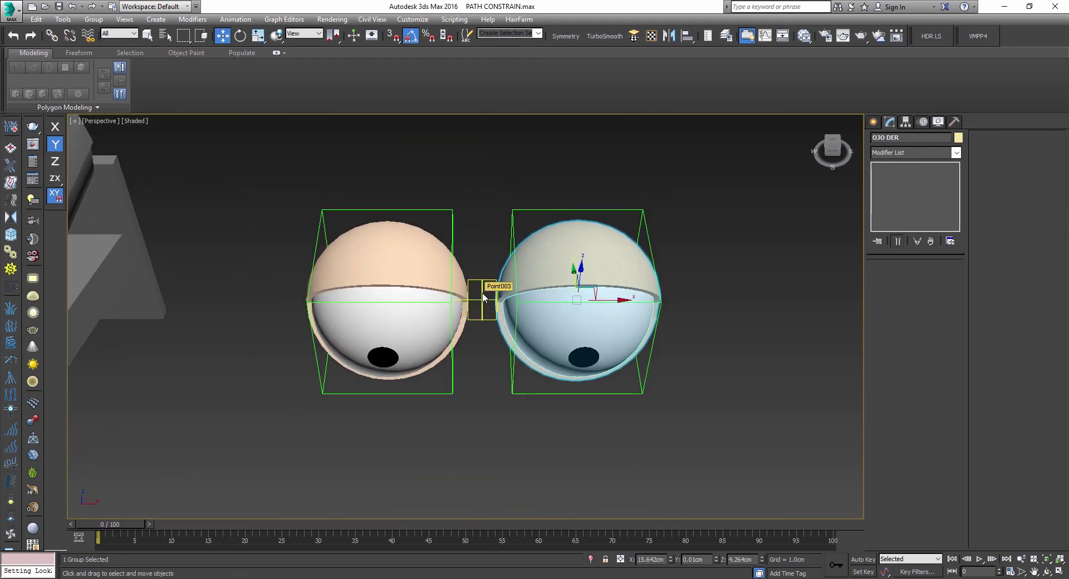
left_click(454, 216)
left_click(452, 215)
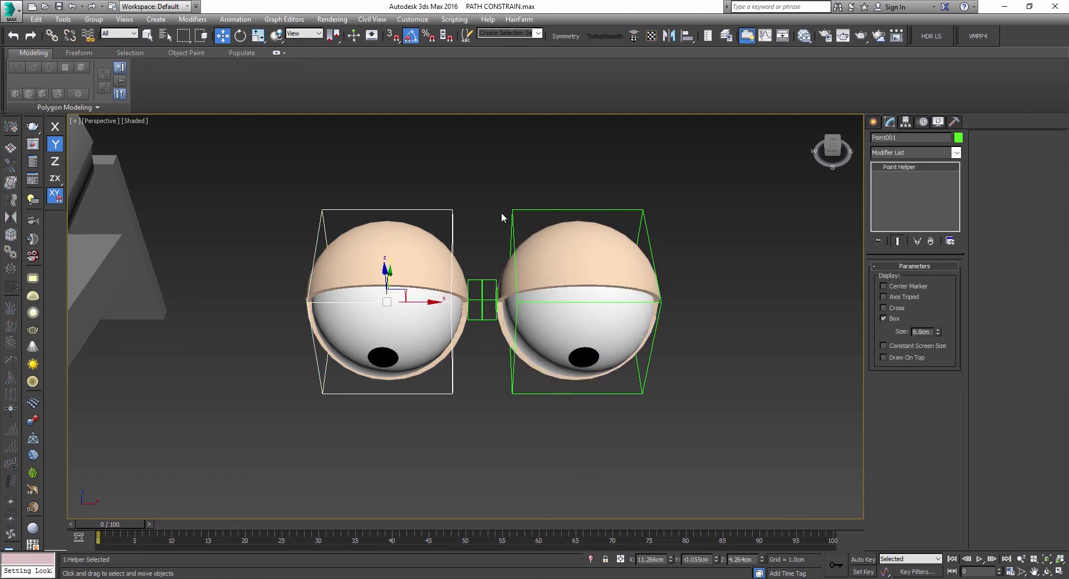
left_click(513, 210)
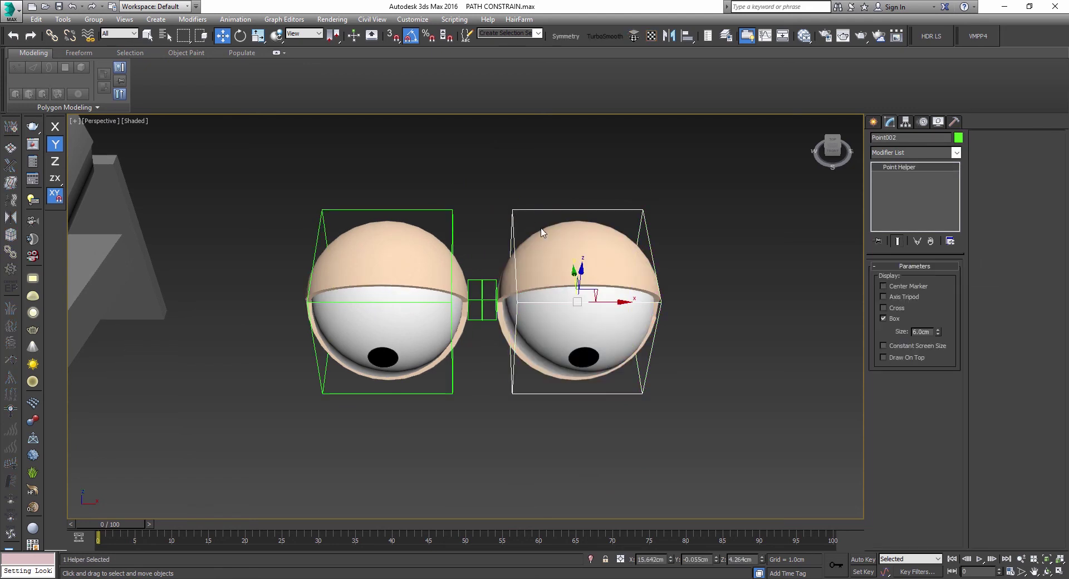
left_click(445, 208)
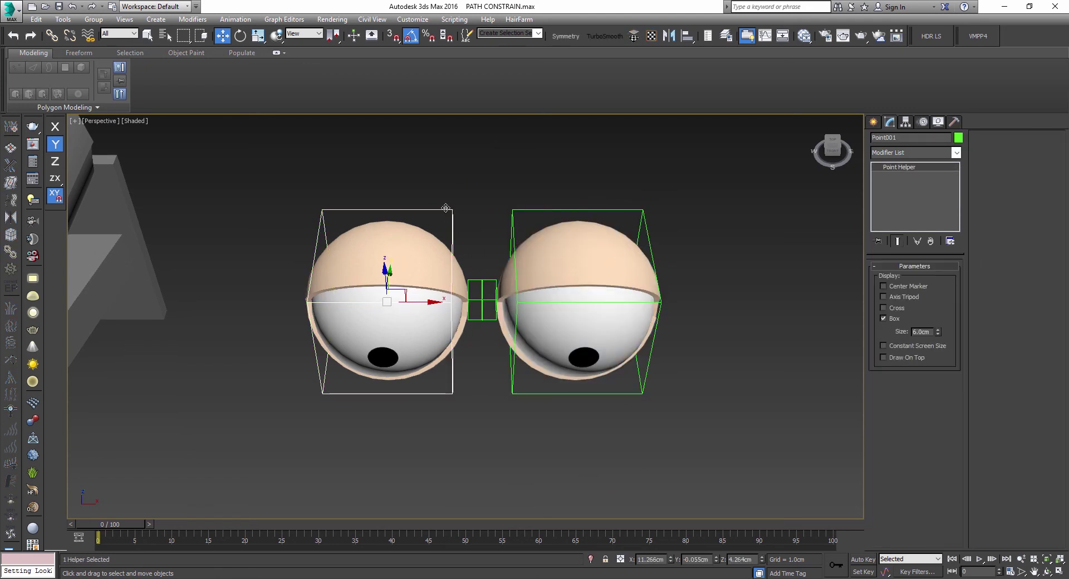
left_click(434, 276)
Apply a LookAt constraint from the small central helper to the circles-and-X controller, with Keep Initial Offset enabled
left_click(478, 295)
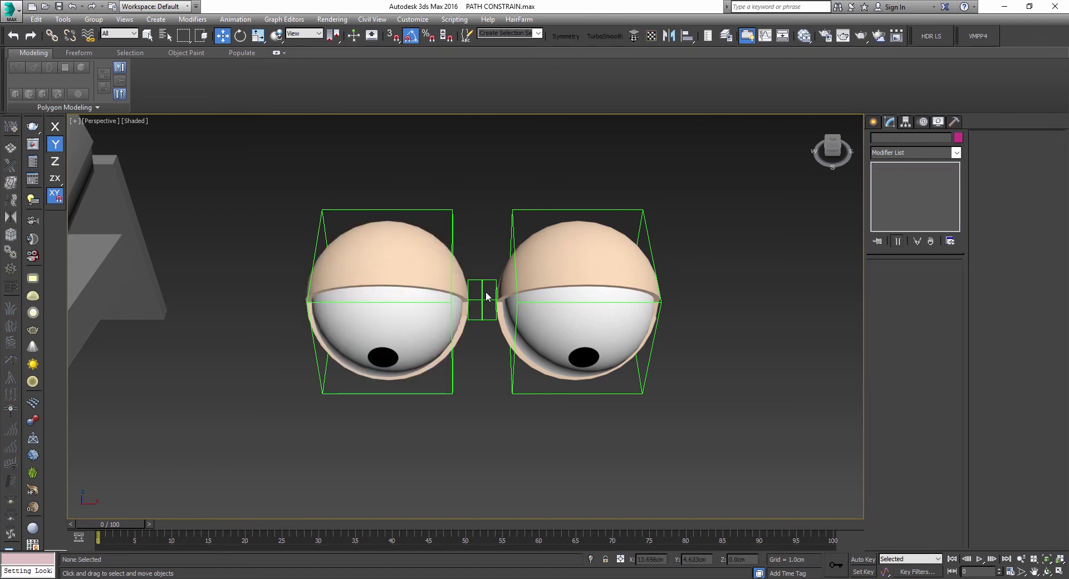
scroll(479, 296, "down", 5)
middle_click_drag(478, 296, 482, 231)
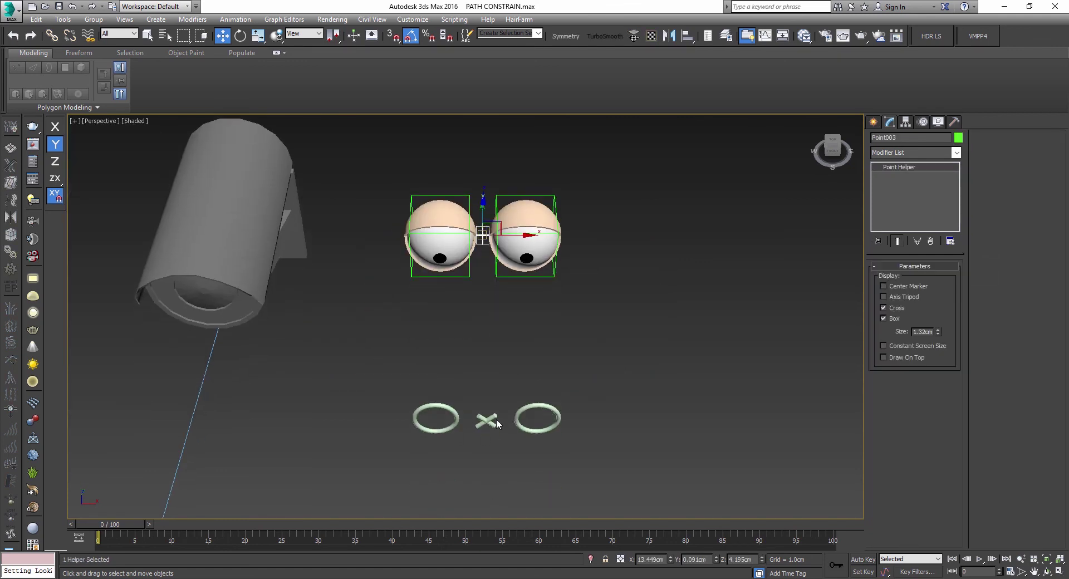
left_click(235, 19)
mouse_move(278, 77)
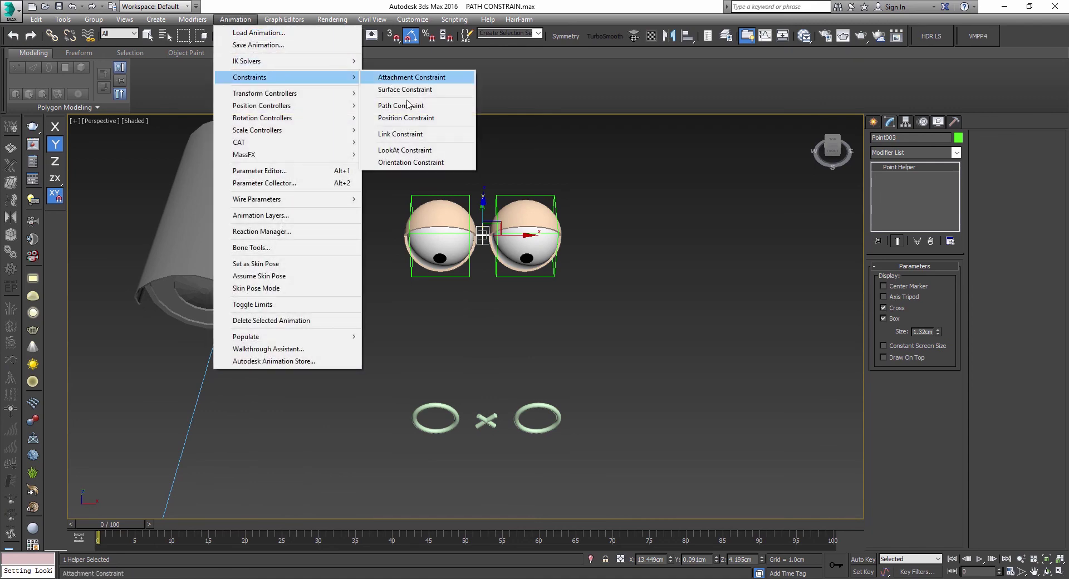
left_click(404, 150)
left_click(485, 421)
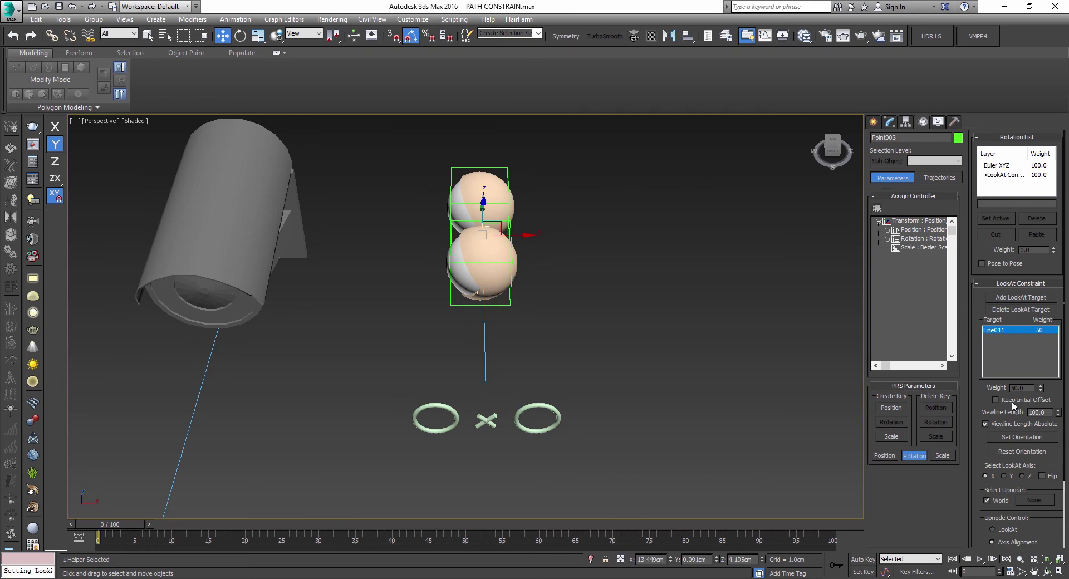
left_click(1012, 401)
Move the circles-and-X controller around in front of the eyes to test the LookAt constraint
middle_click_drag(679, 343, 692, 319, "alt")
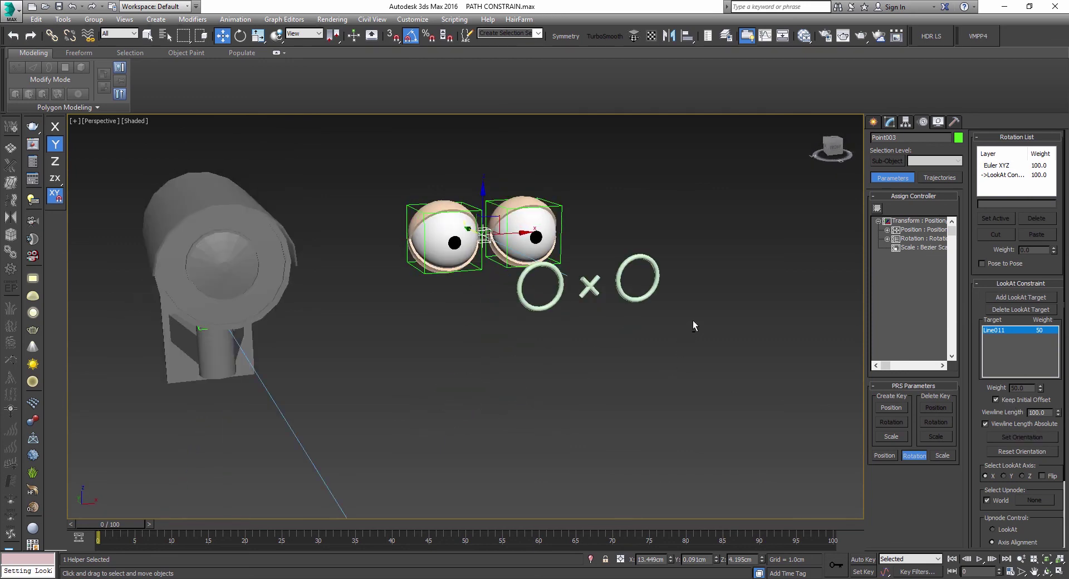
left_click(585, 290)
left_click_drag(607, 269, 509, 359)
left_click_drag(612, 249, 444, 291)
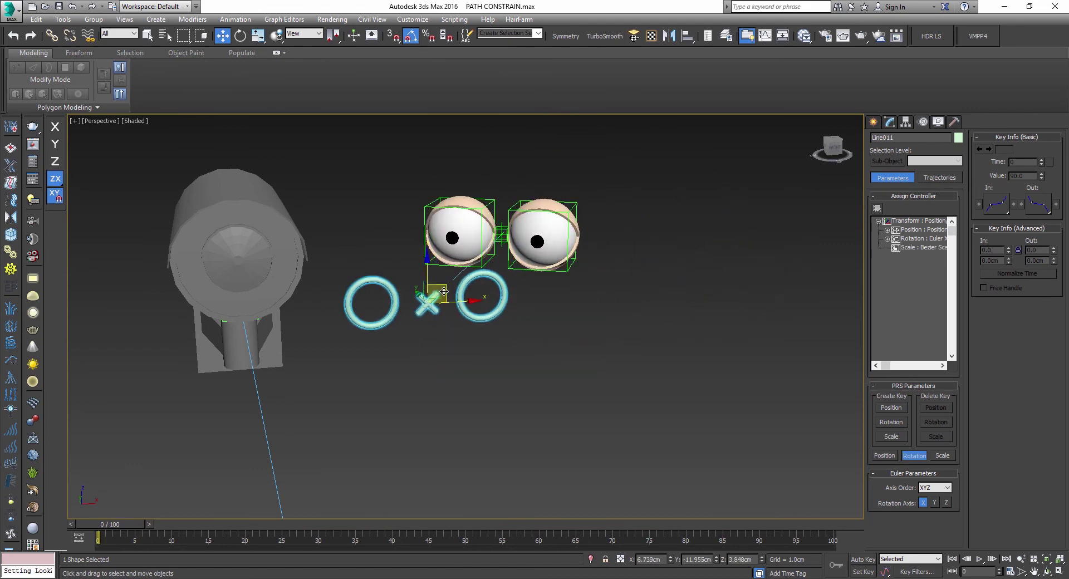
middle_click_drag(443, 291, 428, 295, "alt")
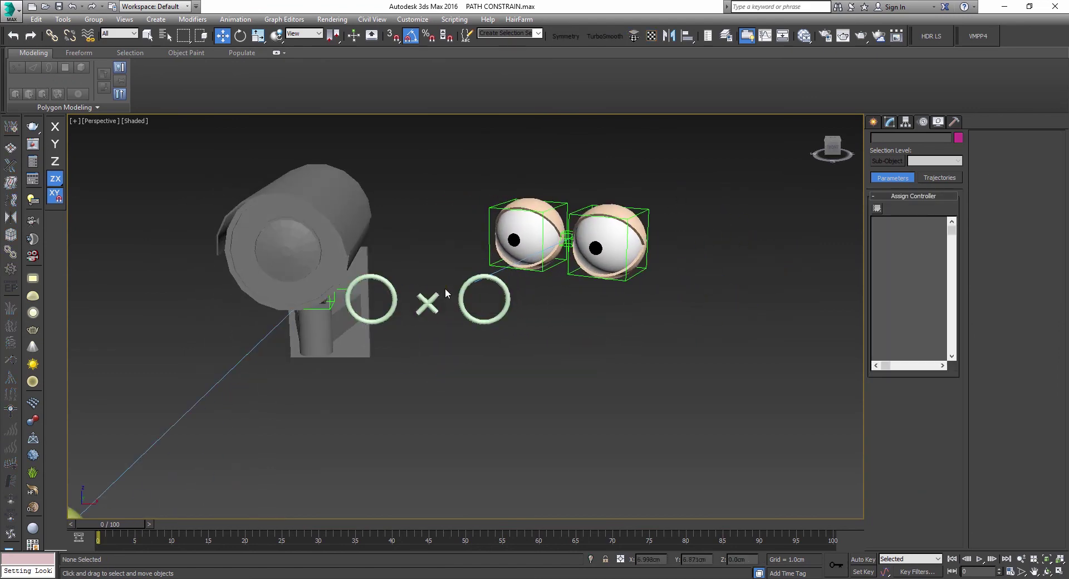
Undo the test moves of the circles-and-X controller
left_click_drag(441, 289, 584, 393)
scroll(585, 392, "down", 2)
middle_click_drag(585, 392, 612, 359, "alt")
key("ctrl+z")
key("ctrl+z")
key("ctrl+z")
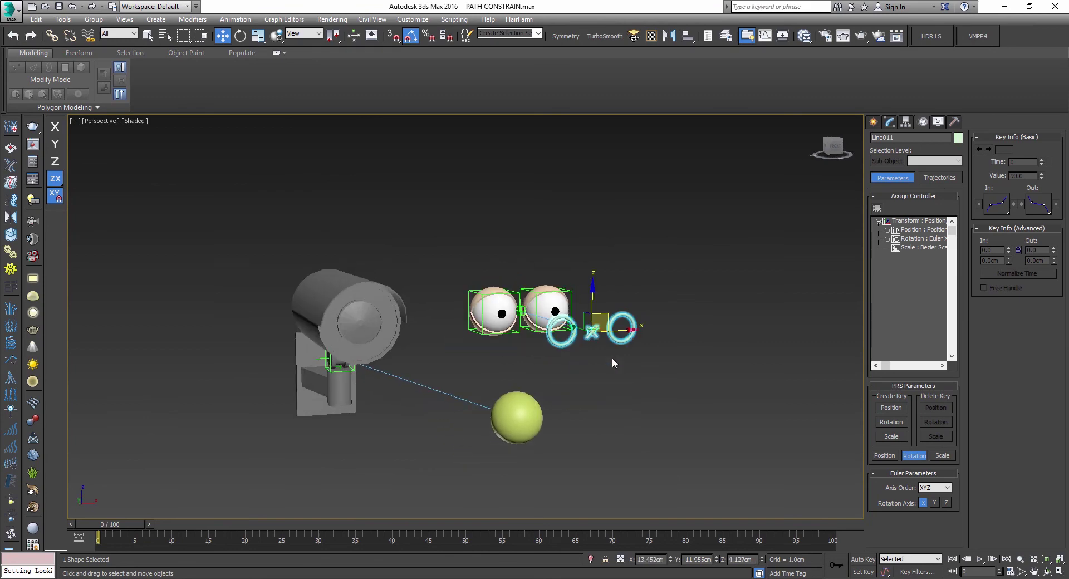
Select the small central point helper between the eyes to review its LookAt constraint settings
scroll(591, 322, "up", 3)
scroll(591, 322, "down", 2)
middle_click_drag(593, 309, 624, 250)
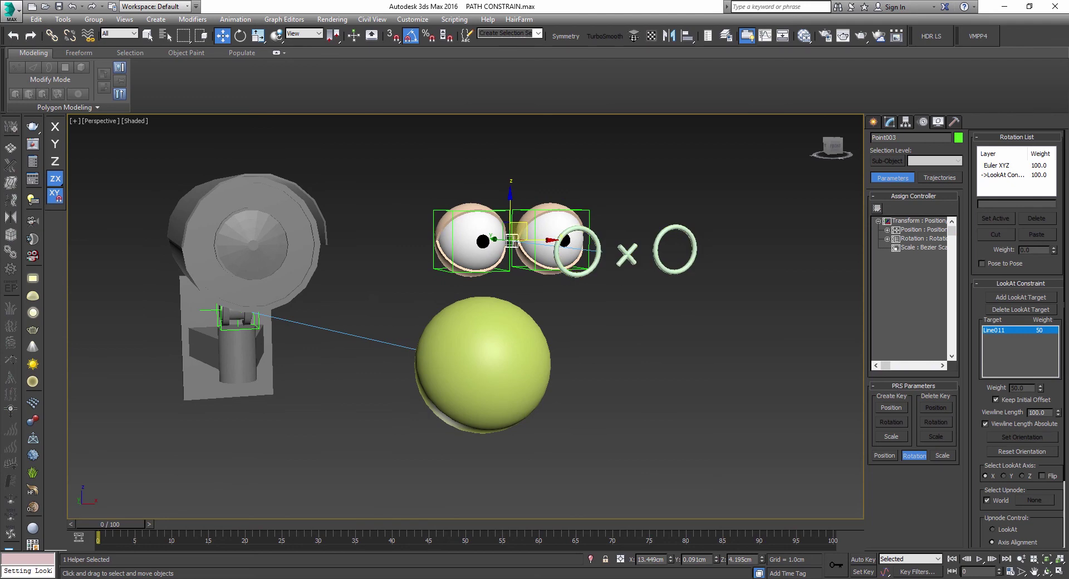